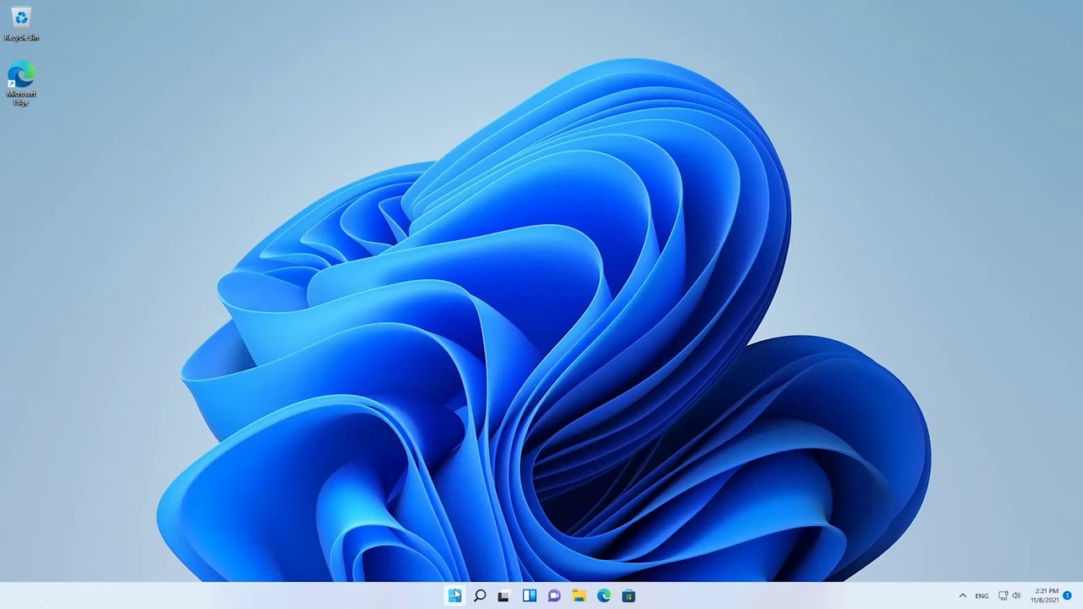
# Open Windows Update in Settings and start installing the available updates with Install now
pyautogui.click(455, 596)
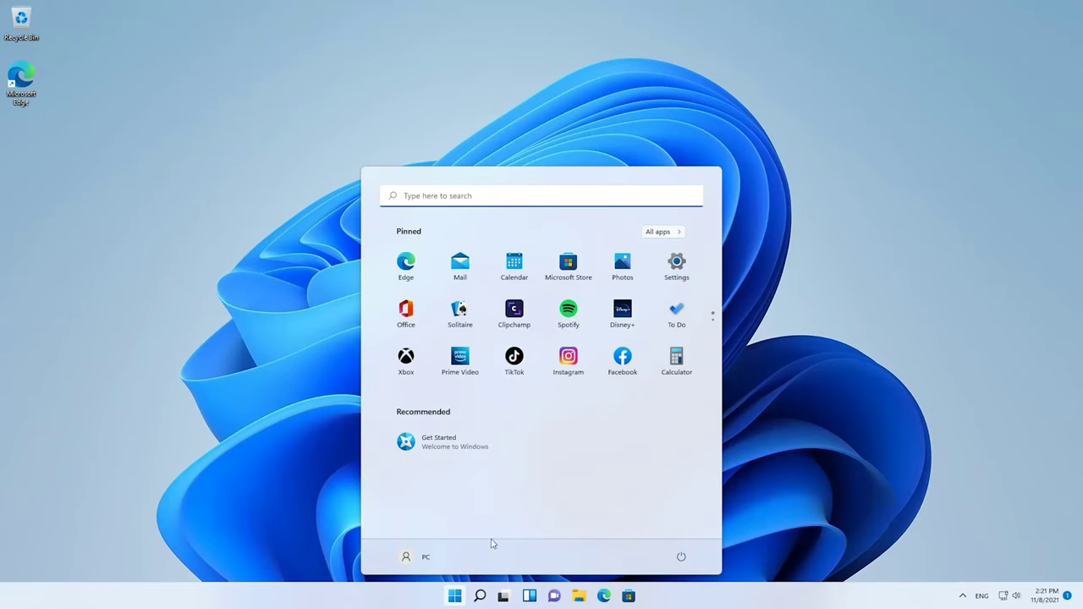
pyautogui.click(676, 269)
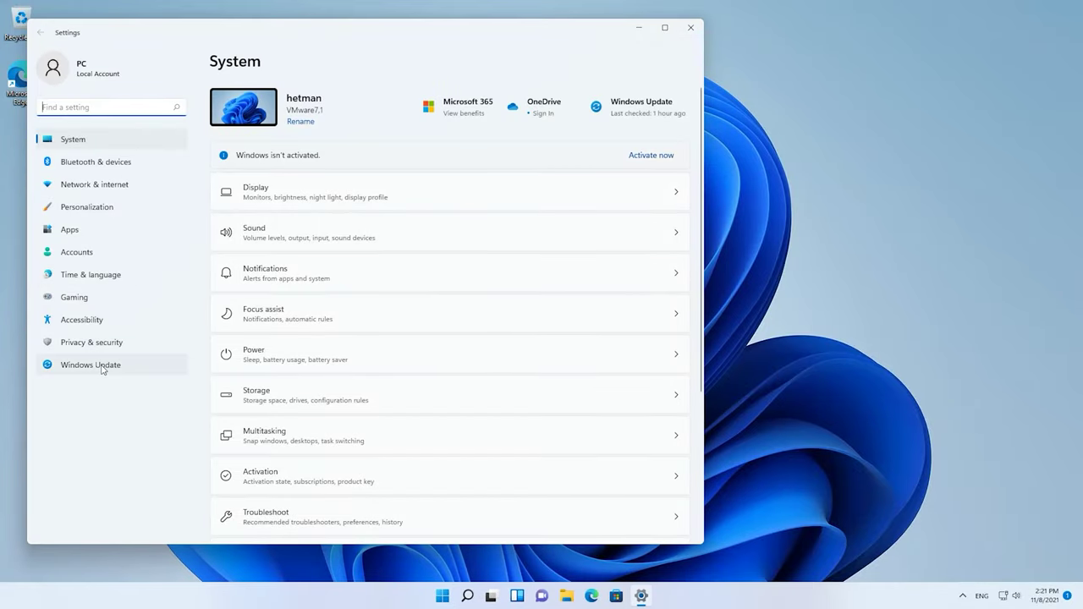
pyautogui.click(100, 366)
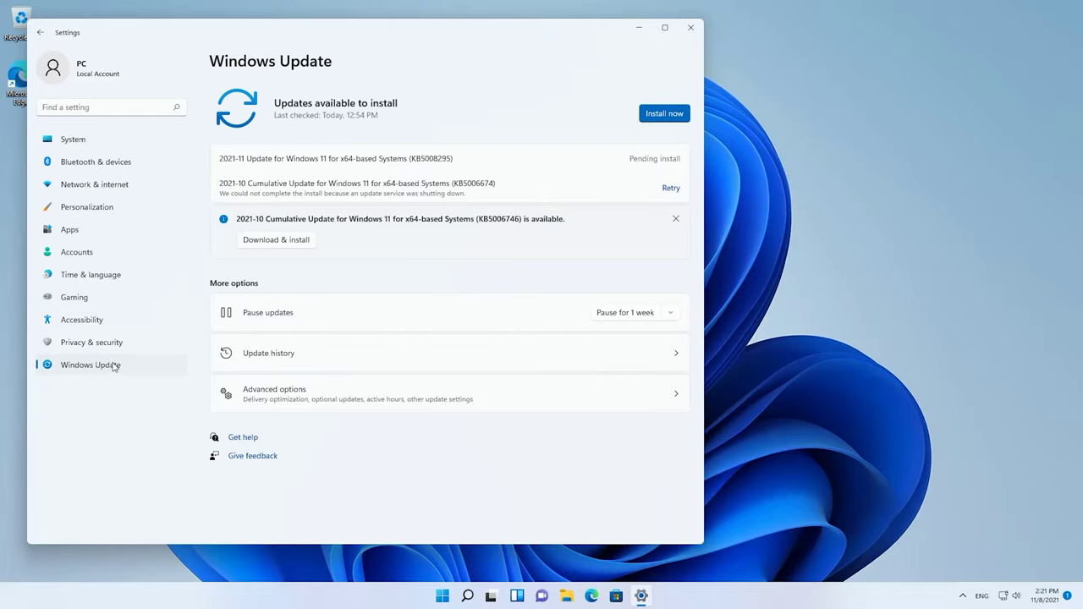
pyautogui.click(654, 119)
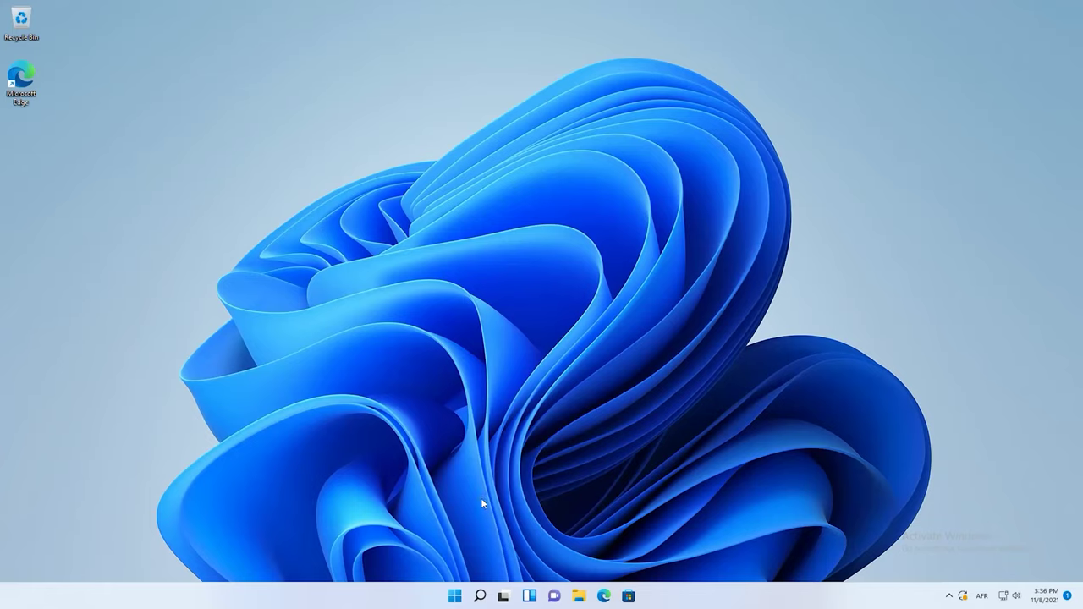
# In Apps > Startup, switch Microsoft OneDrive and Microsoft Teams Off, then close Settings
pyautogui.click(454, 596)
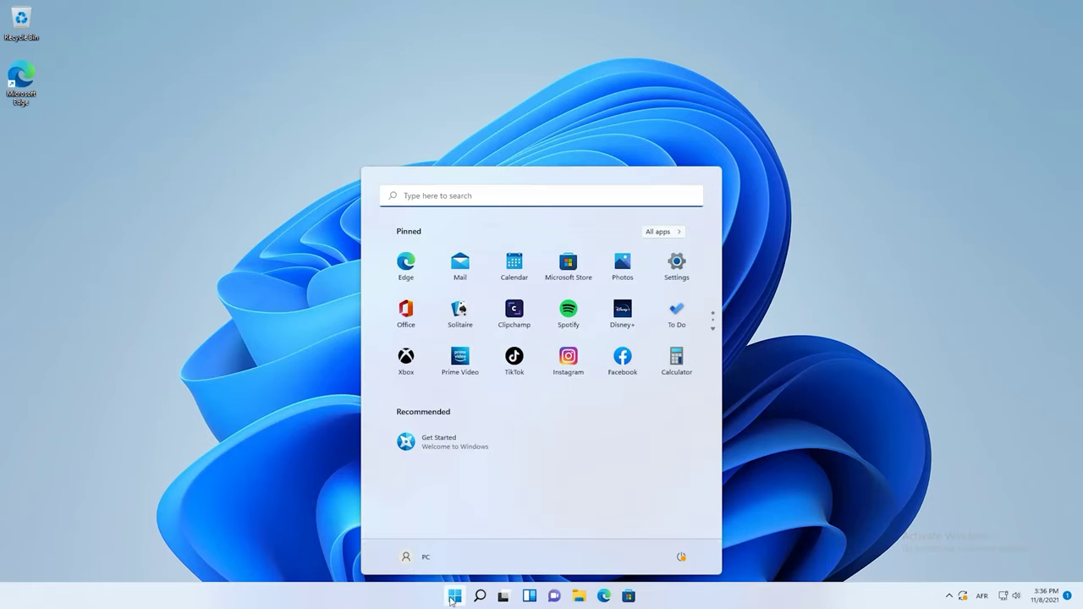
pyautogui.click(677, 267)
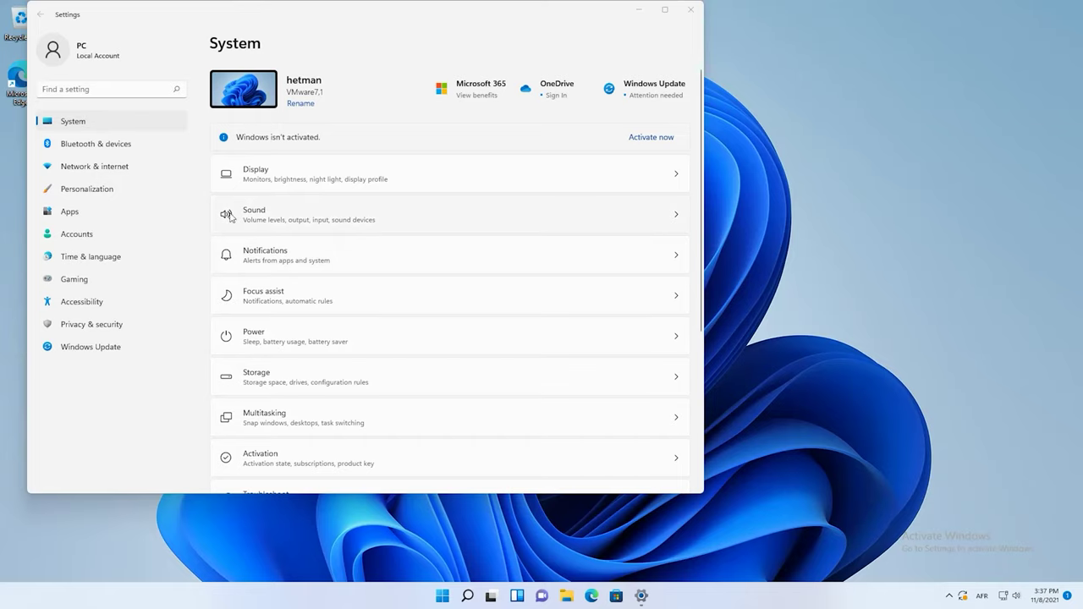
pyautogui.click(171, 211)
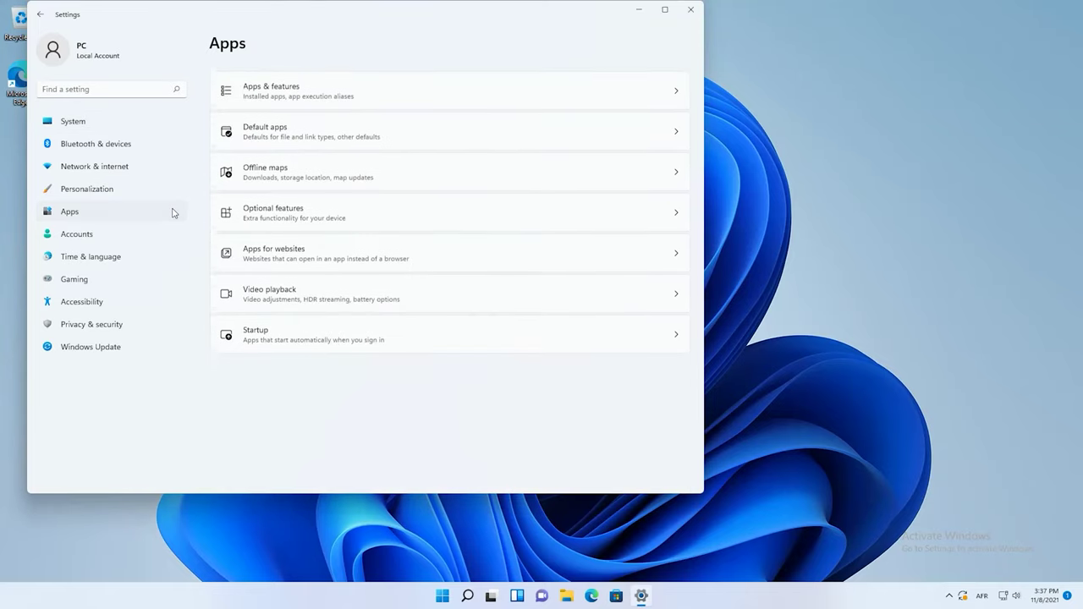
pyautogui.click(346, 325)
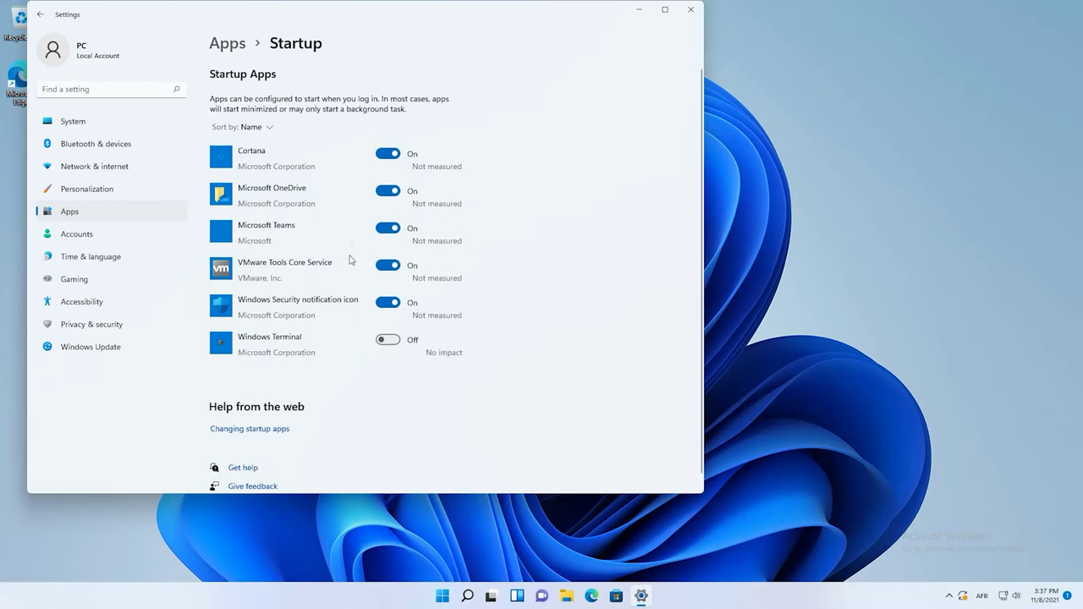
pyautogui.click(394, 193)
pyautogui.click(392, 230)
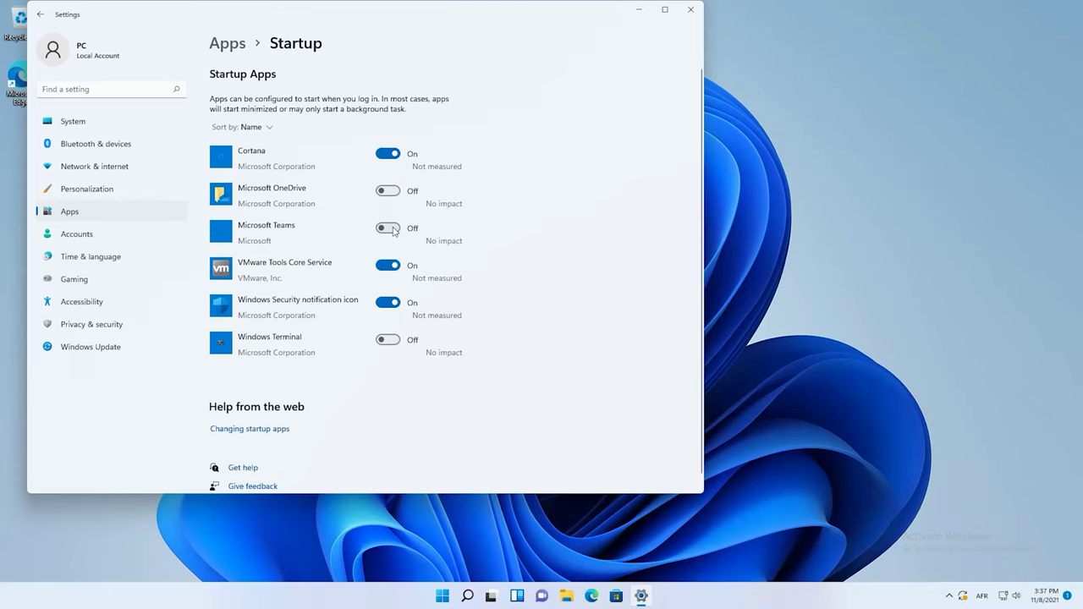
pyautogui.hotkey('alt', 'F4')
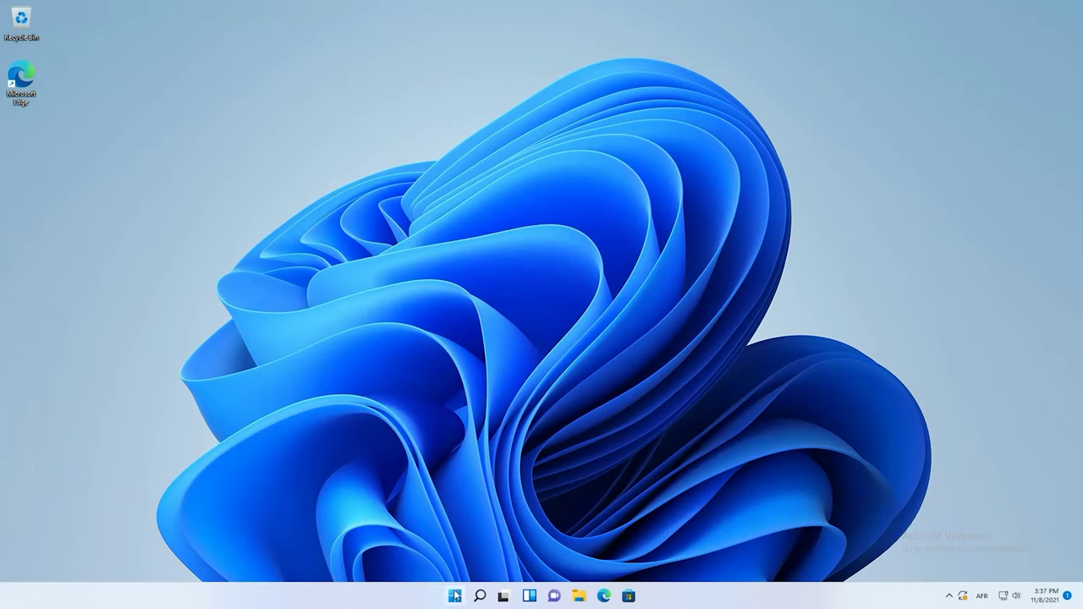
# Disable Cortana on the Startup tab of Task Manager's full view
pyautogui.rightClick(455, 597)
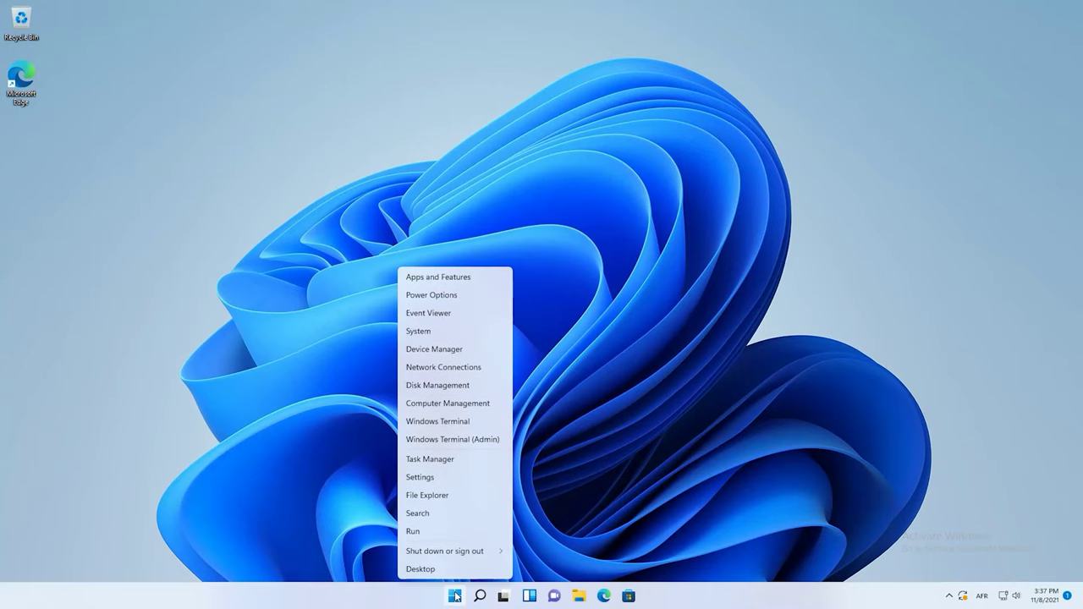
pyautogui.click(439, 461)
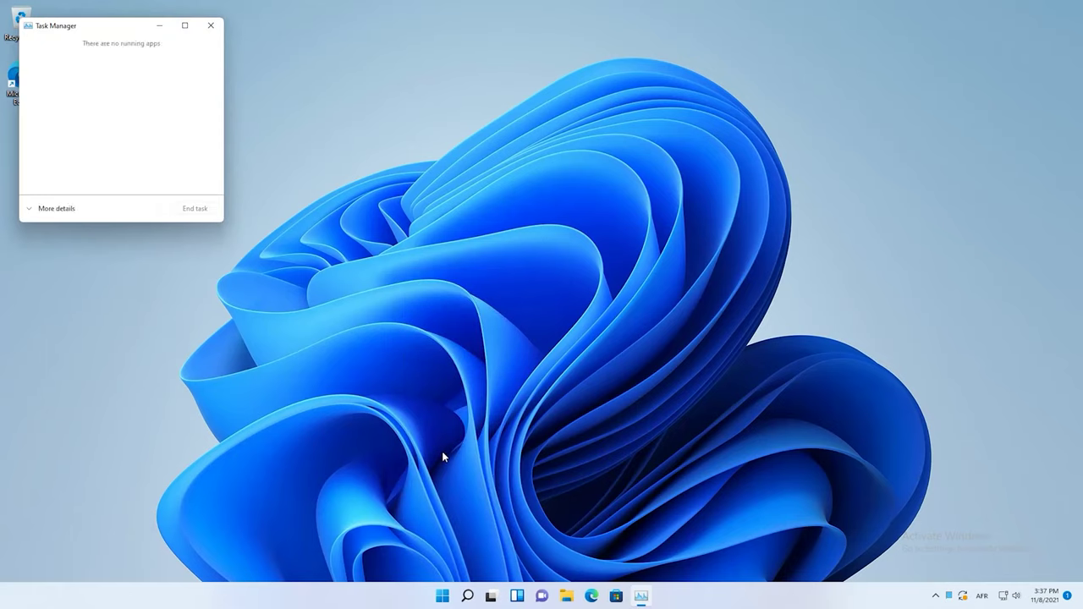
pyautogui.click(63, 211)
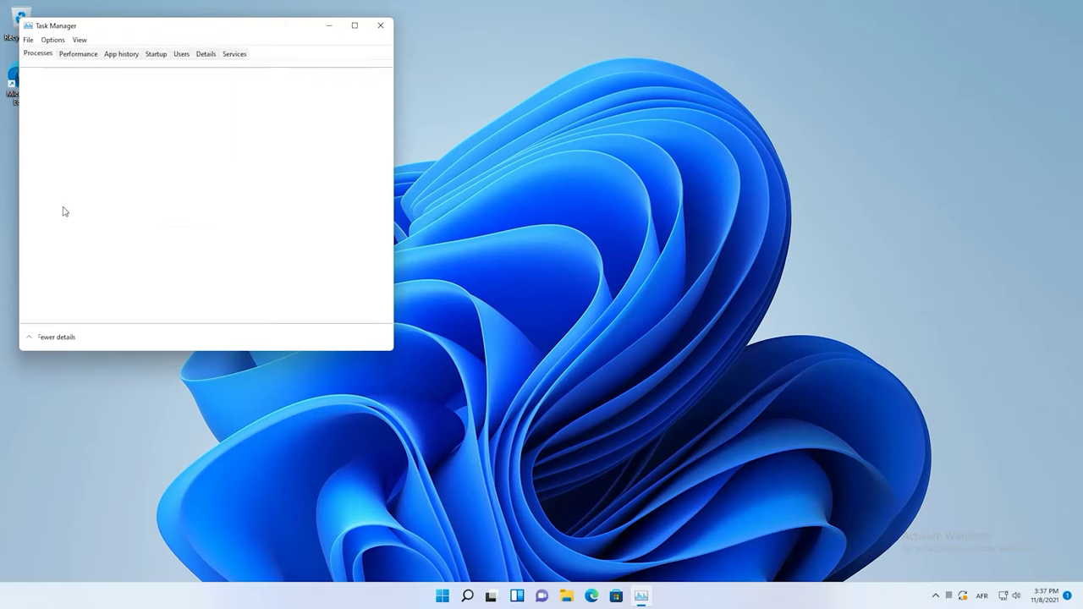
pyautogui.click(155, 55)
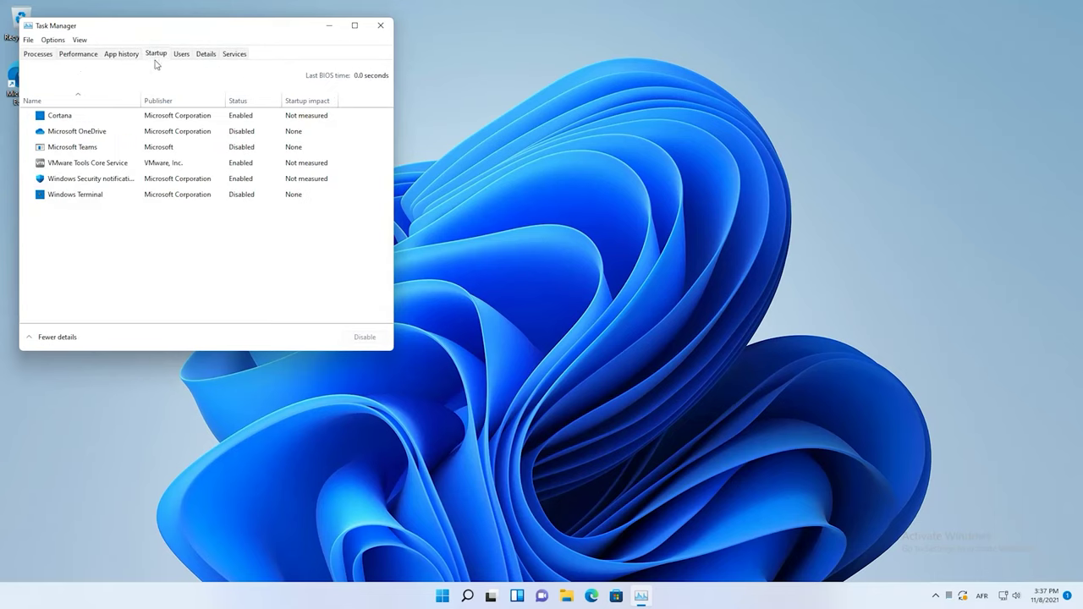
pyautogui.click(168, 120)
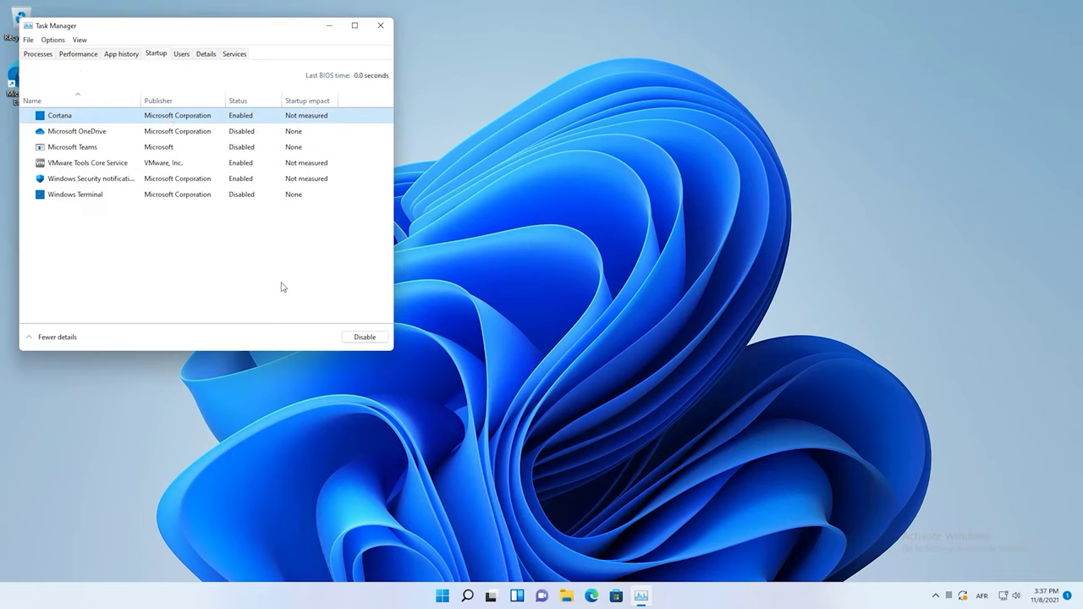
pyautogui.click(364, 338)
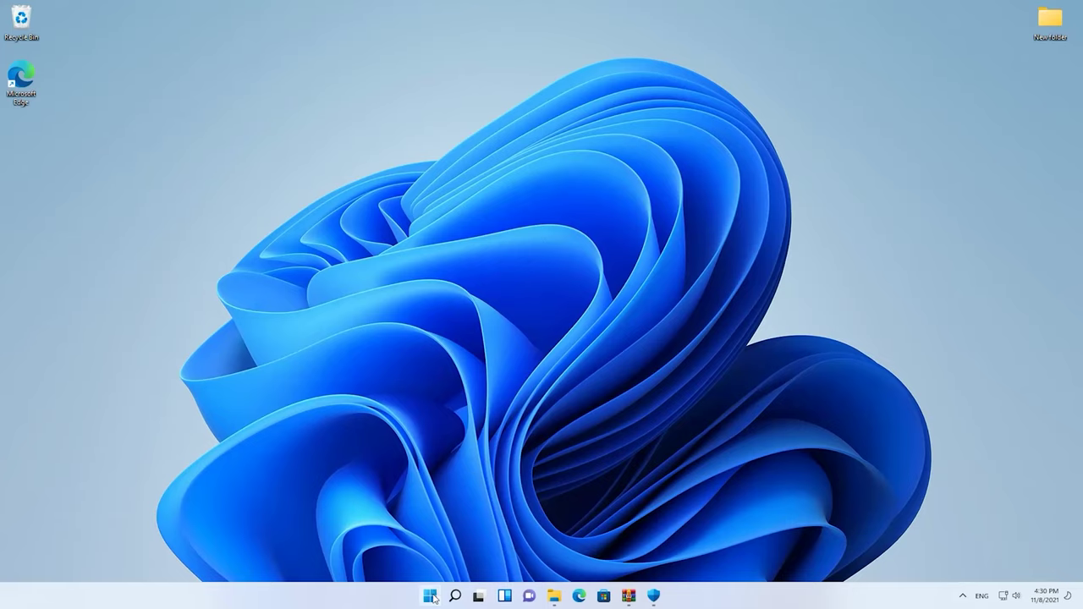
# Turn Transparency effects Off under Personalization > Colors
pyautogui.click(430, 597)
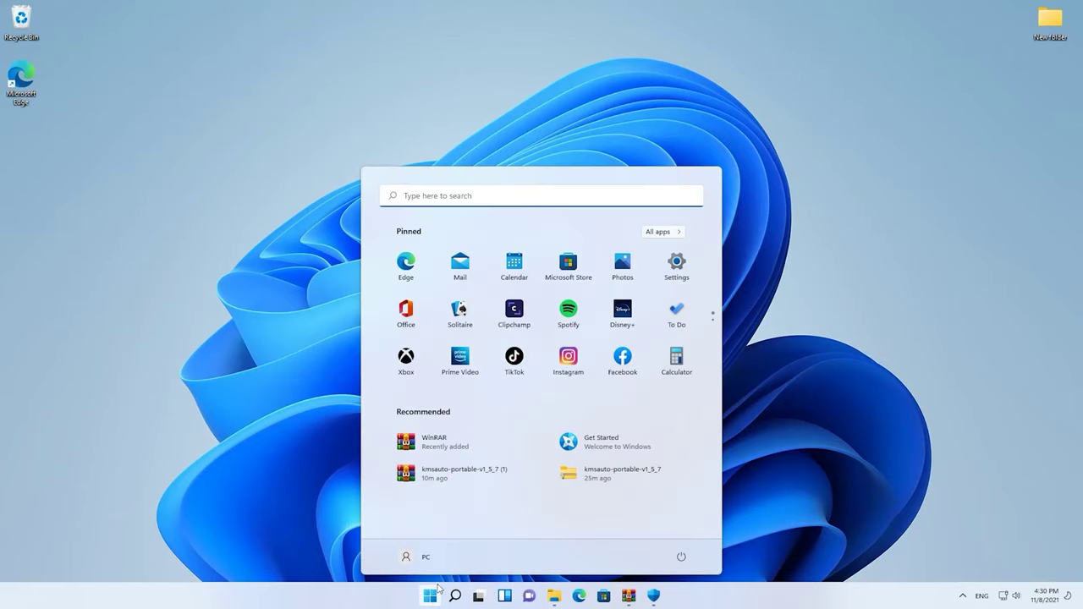
pyautogui.click(675, 269)
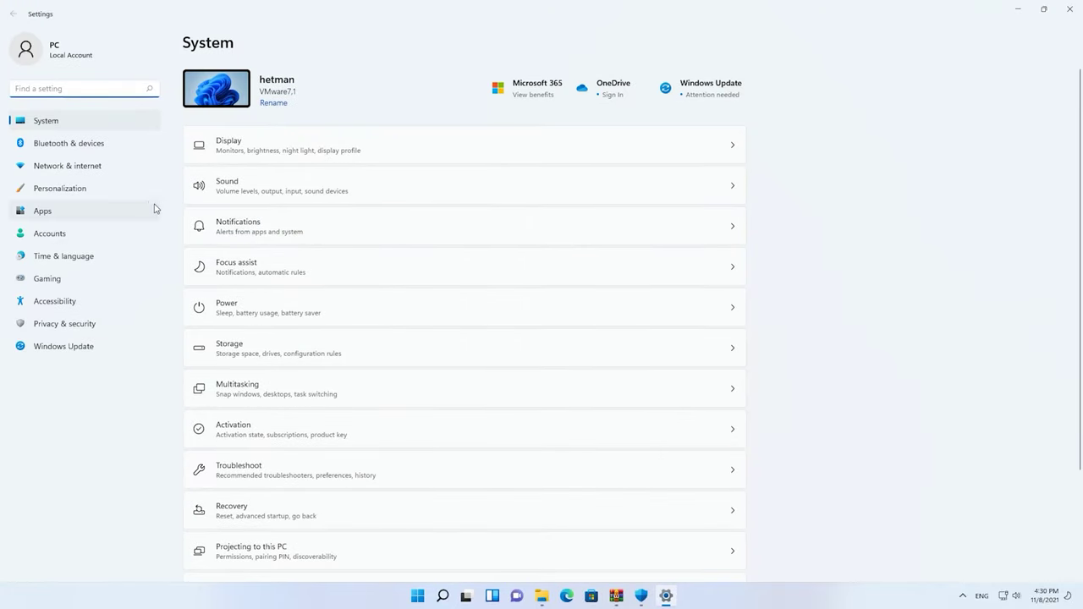
pyautogui.click(138, 198)
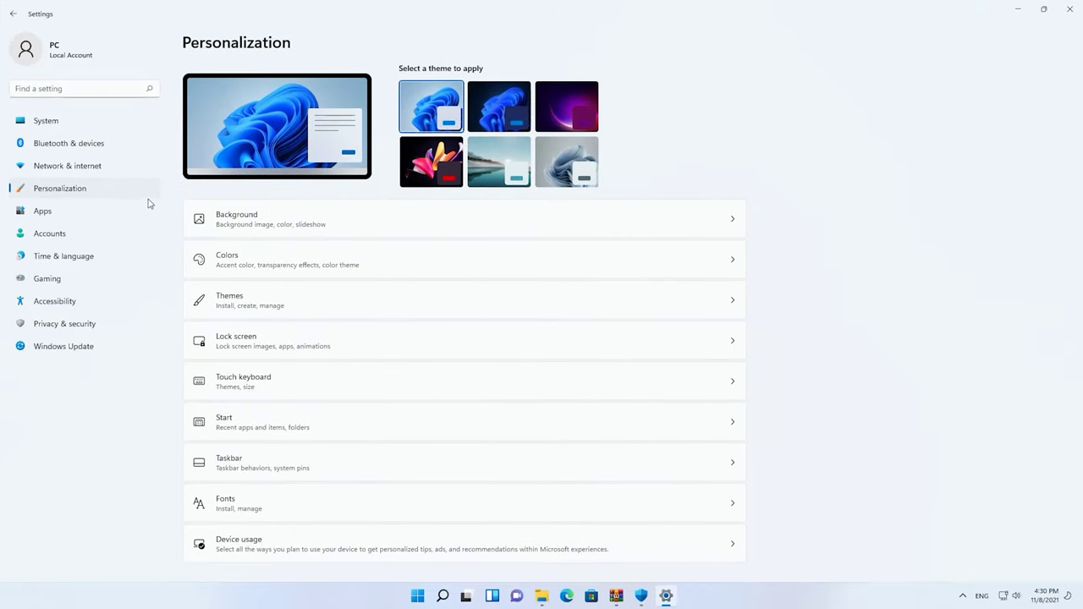
pyautogui.click(413, 264)
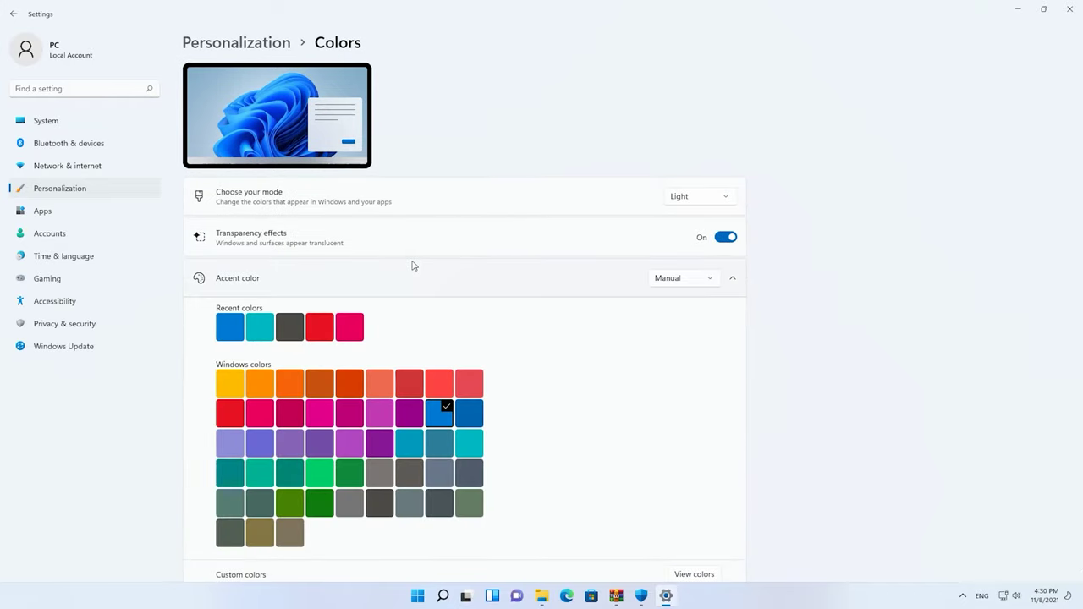
pyautogui.click(726, 238)
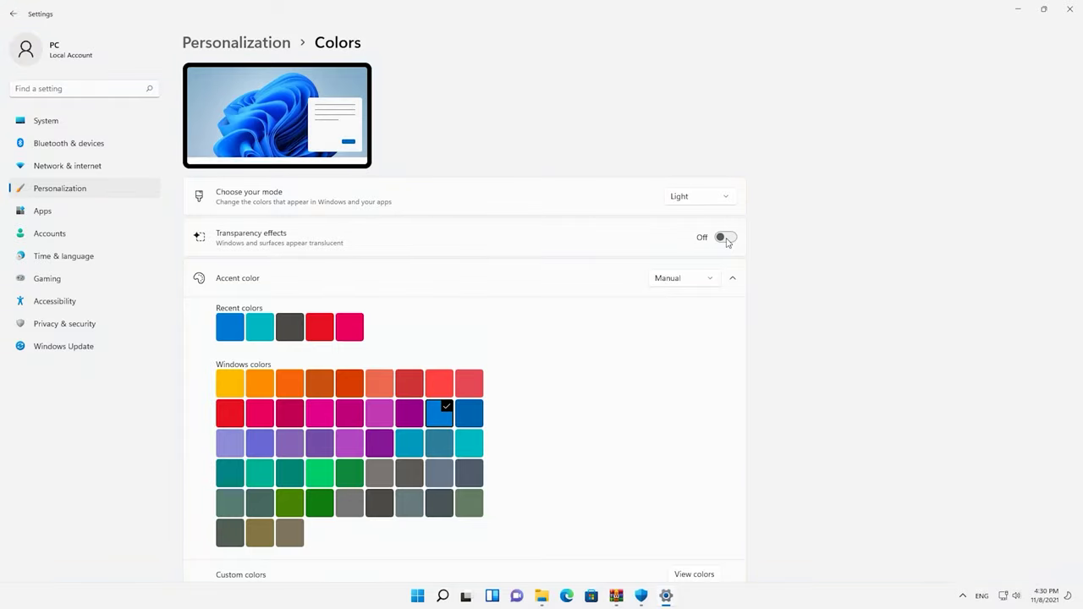
# Turn Animation effects Off under Accessibility > Visual effects
pyautogui.click(56, 301)
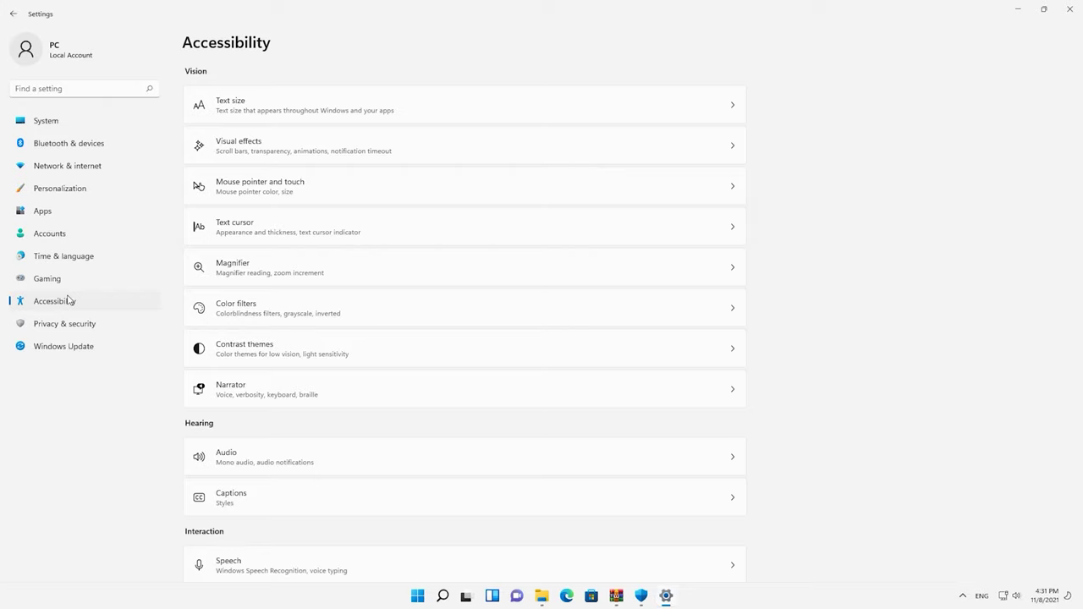
pyautogui.click(276, 146)
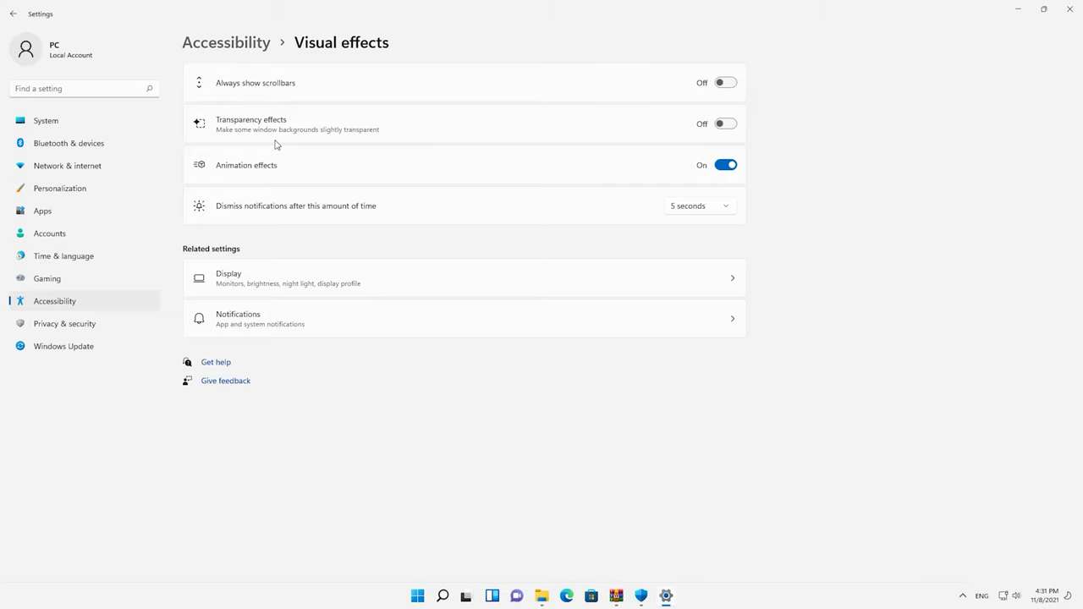
pyautogui.click(727, 165)
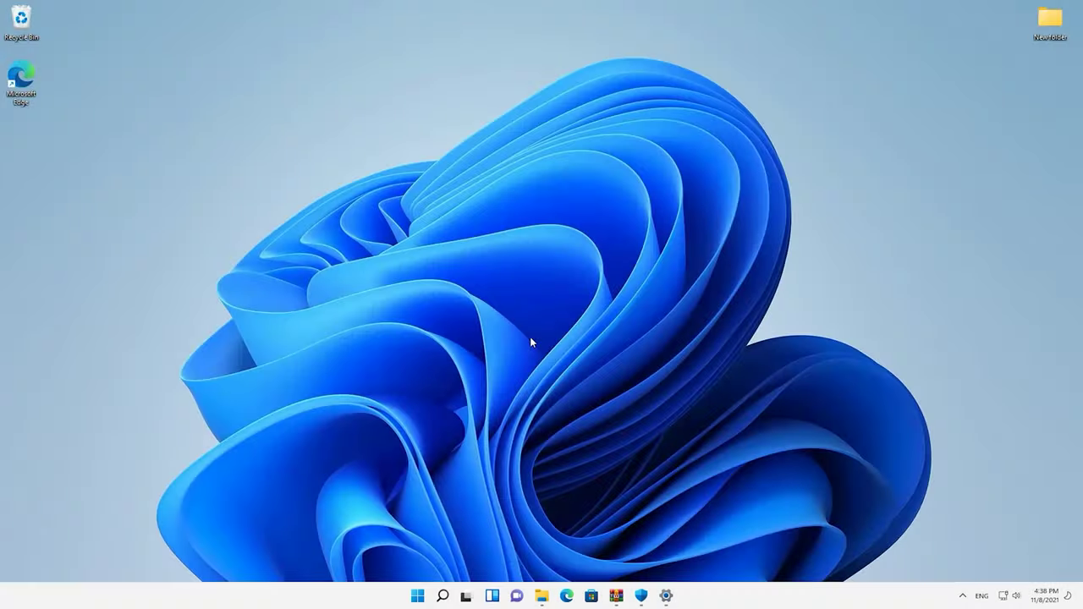
# Set the Performance Options visual effects to 'Adjust for best performance' and apply with OK
pyautogui.click(417, 596)
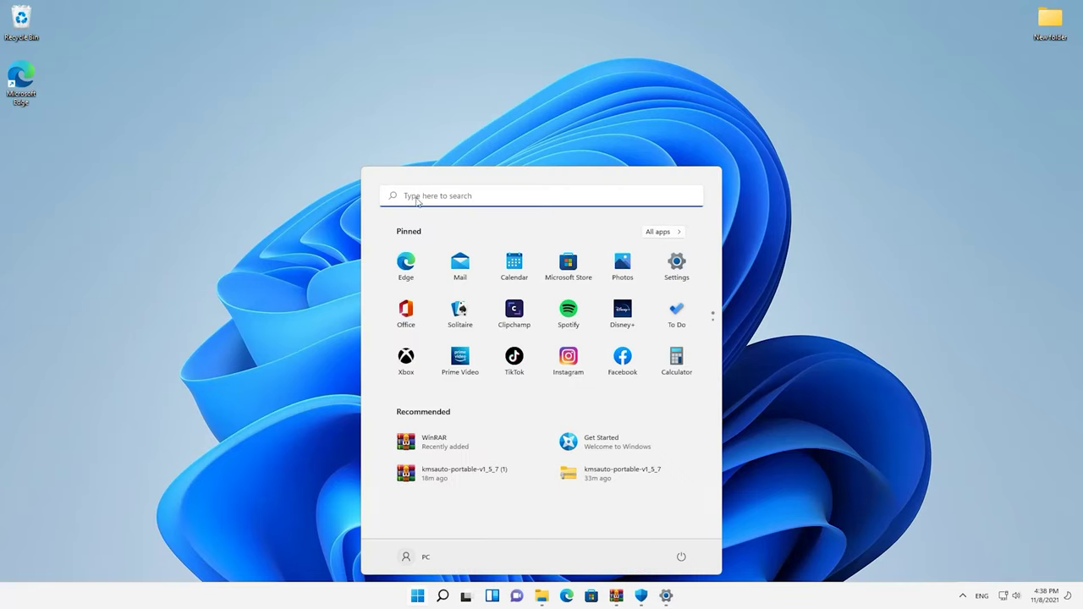
pyautogui.write('vi')
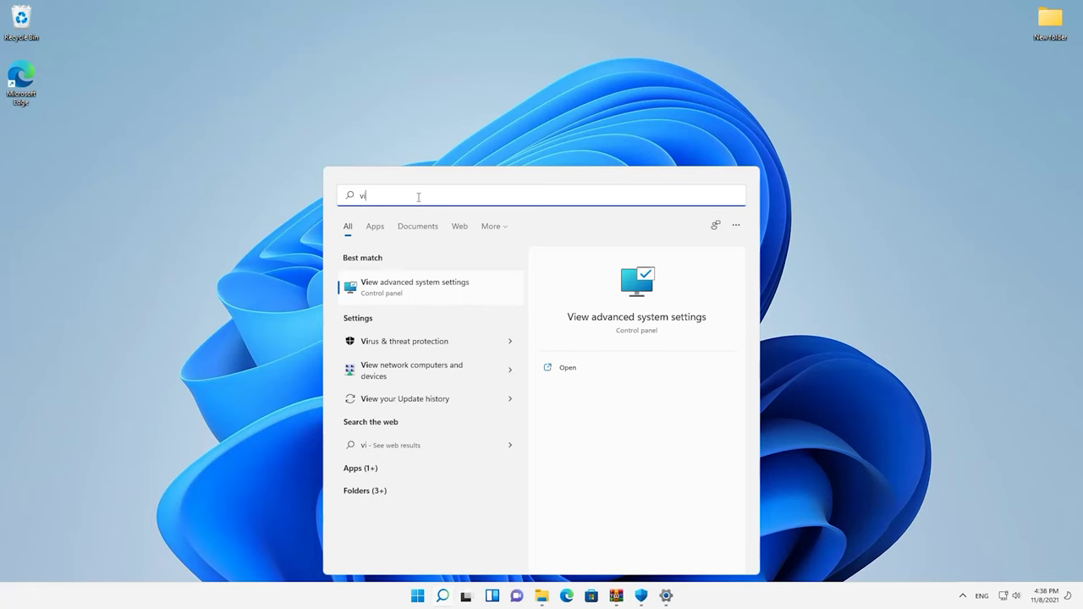
pyautogui.click(437, 287)
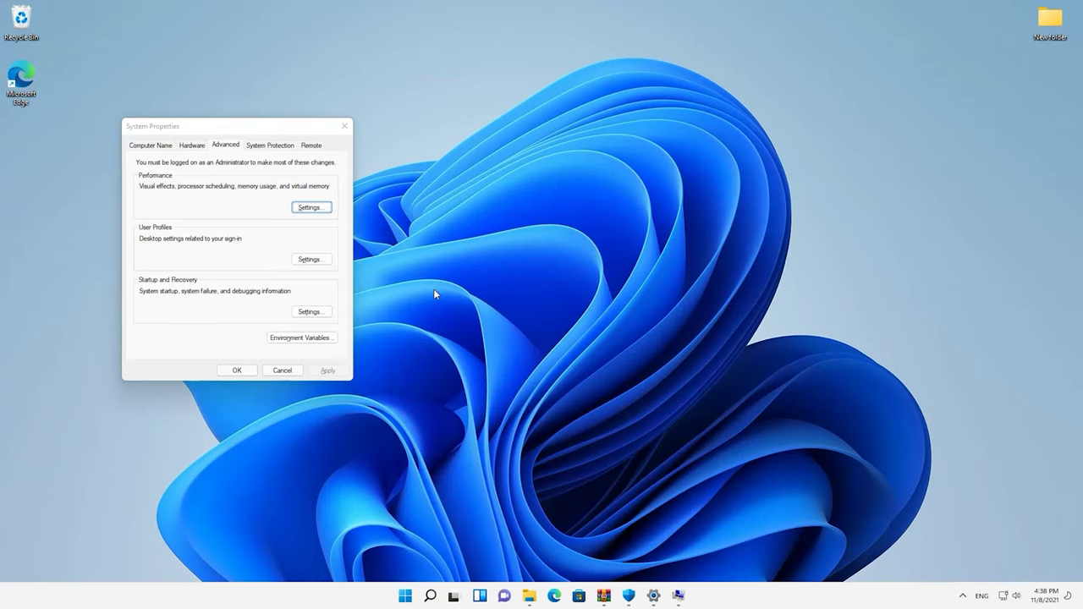
pyautogui.click(309, 207)
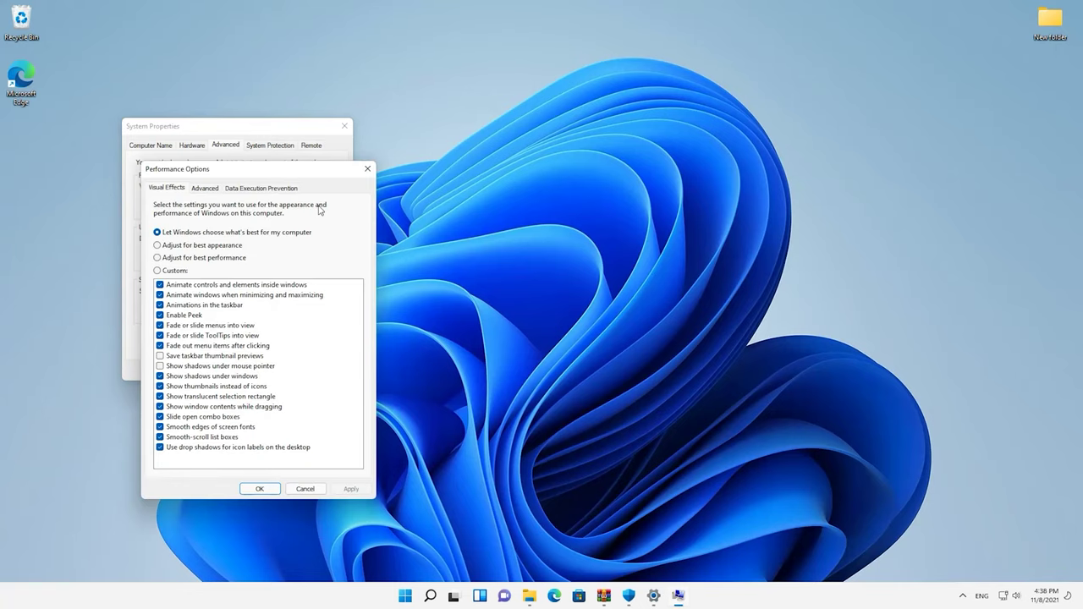
pyautogui.click(187, 261)
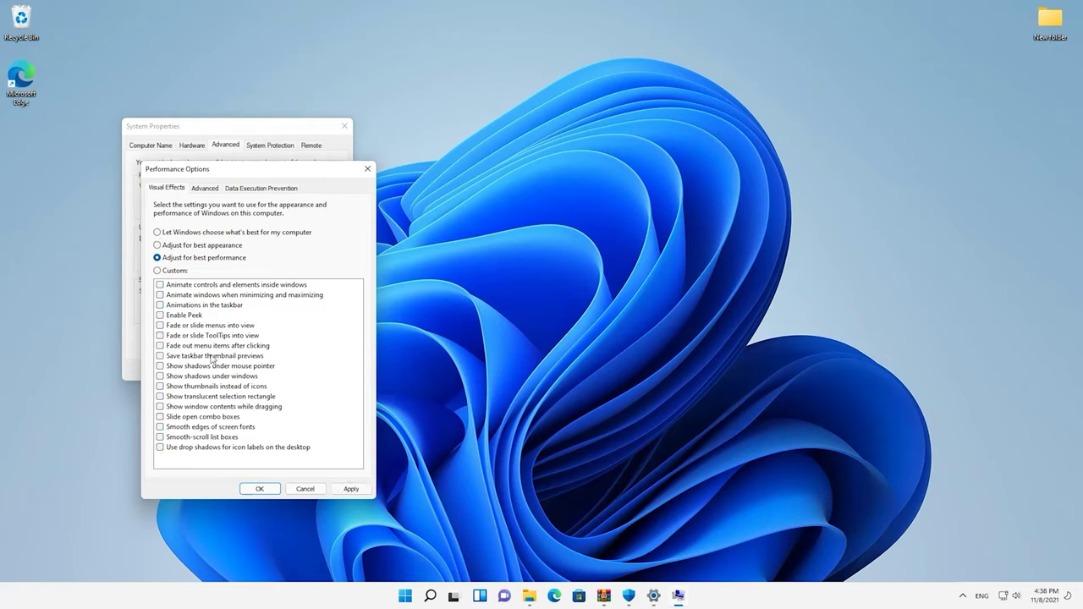
pyautogui.click(260, 488)
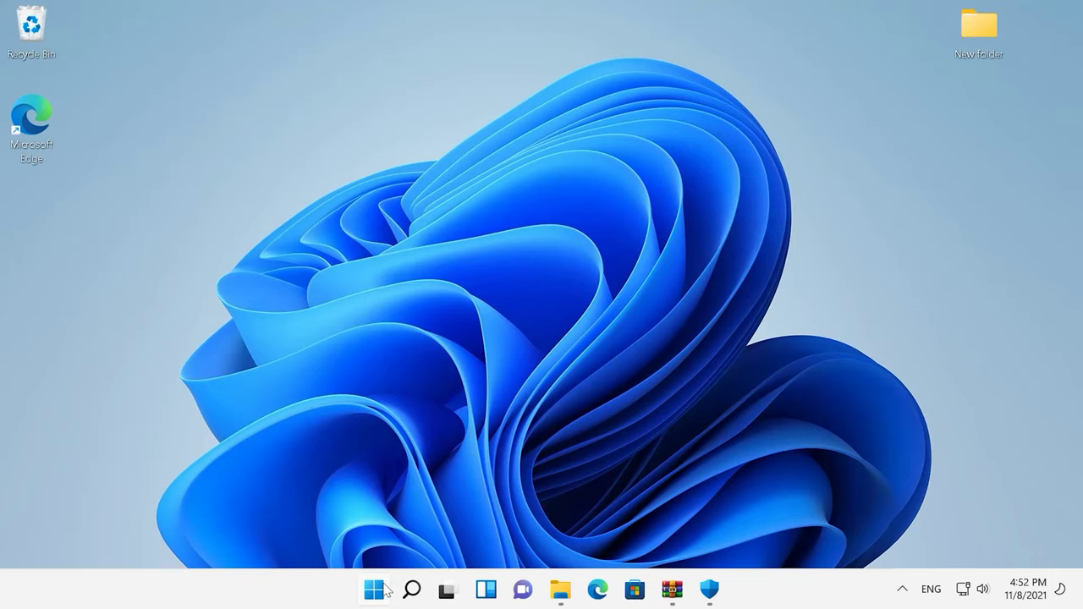
# Go to System > Storage, expand Advanced storage settings and maximize the Settings window
pyautogui.click(381, 589)
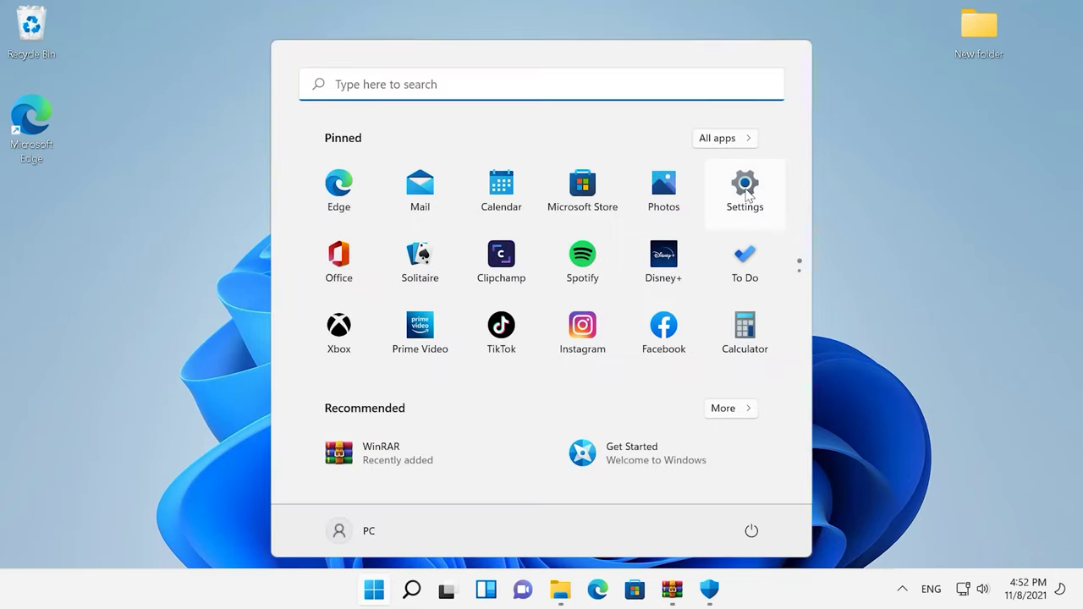
pyautogui.click(744, 189)
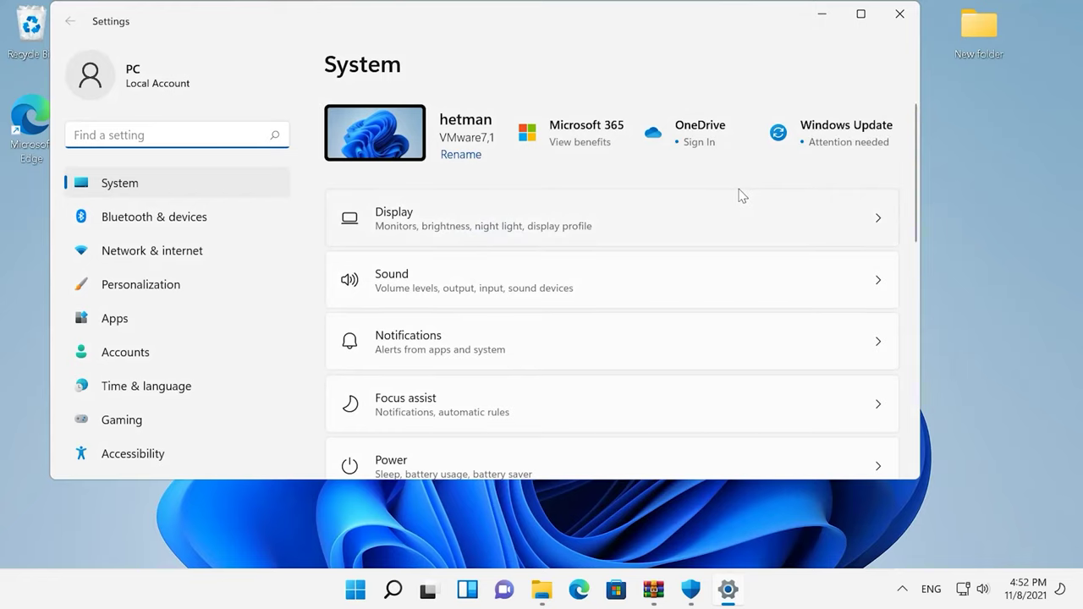
pyautogui.click(228, 182)
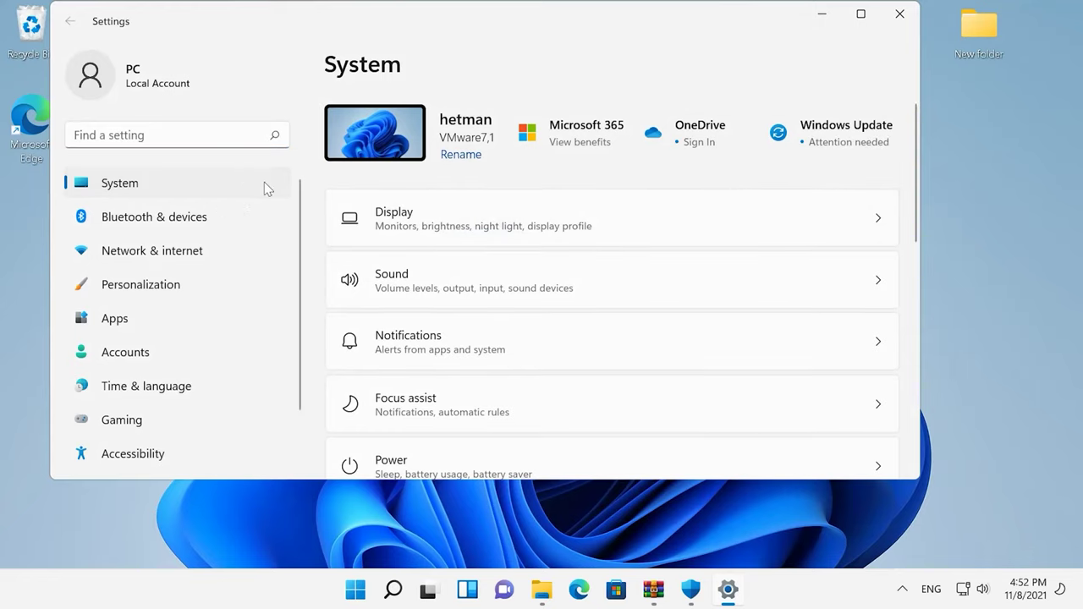
pyautogui.scroll(-2, 500, 306)
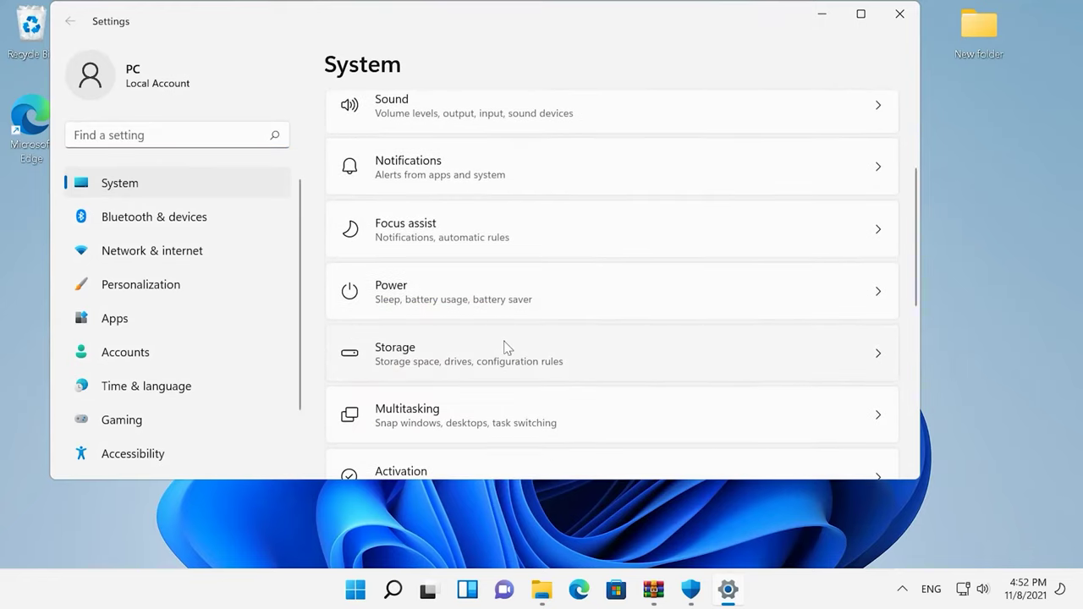
pyautogui.click(504, 349)
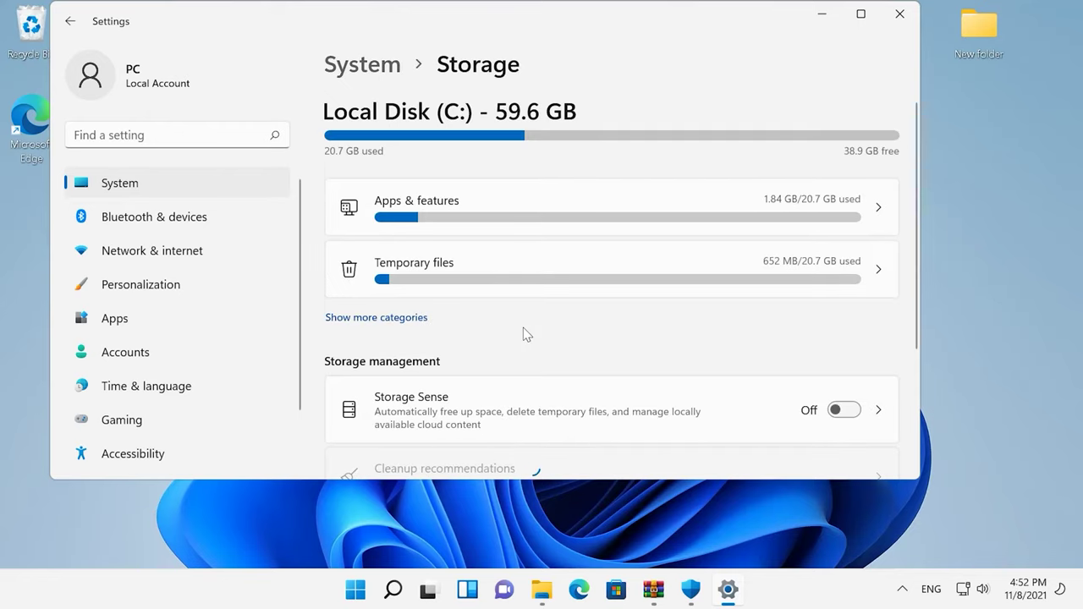
pyautogui.scroll(-2, 523, 330)
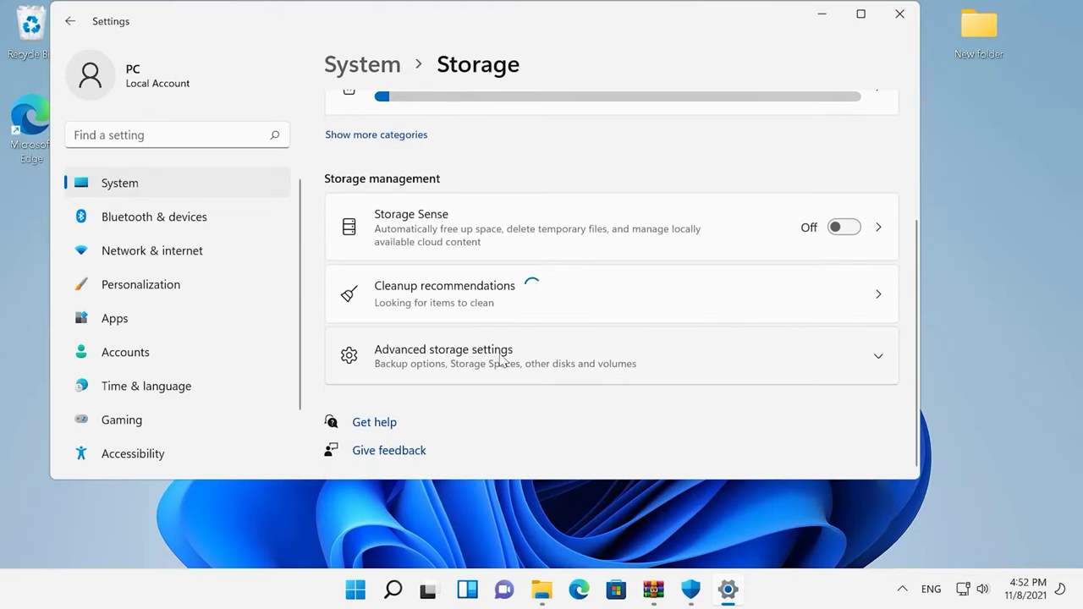
pyautogui.click(501, 359)
pyautogui.click(861, 14)
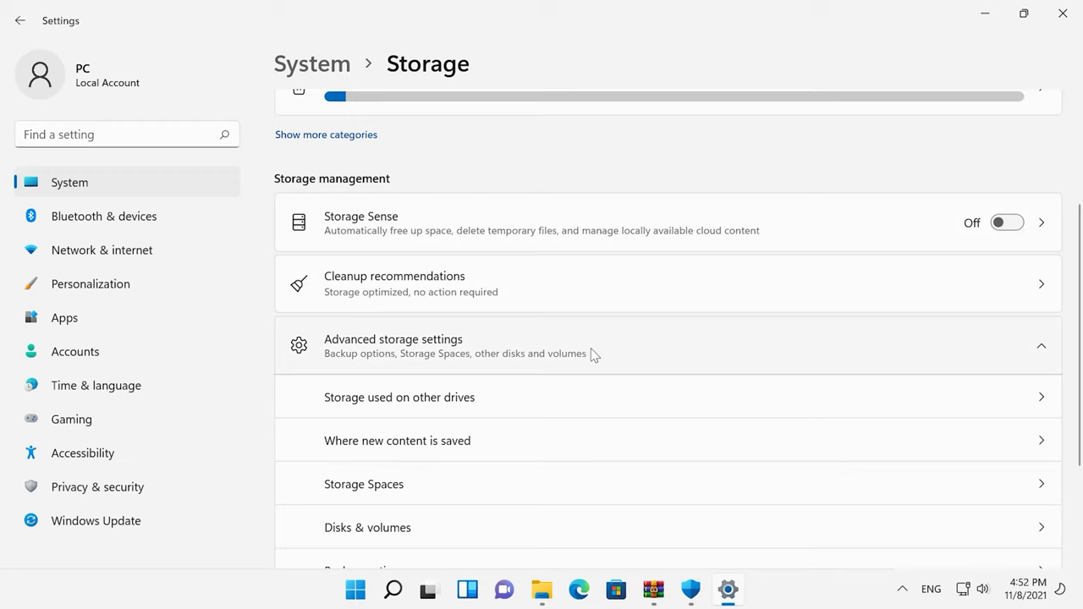
pyautogui.scroll(-2, 582, 360)
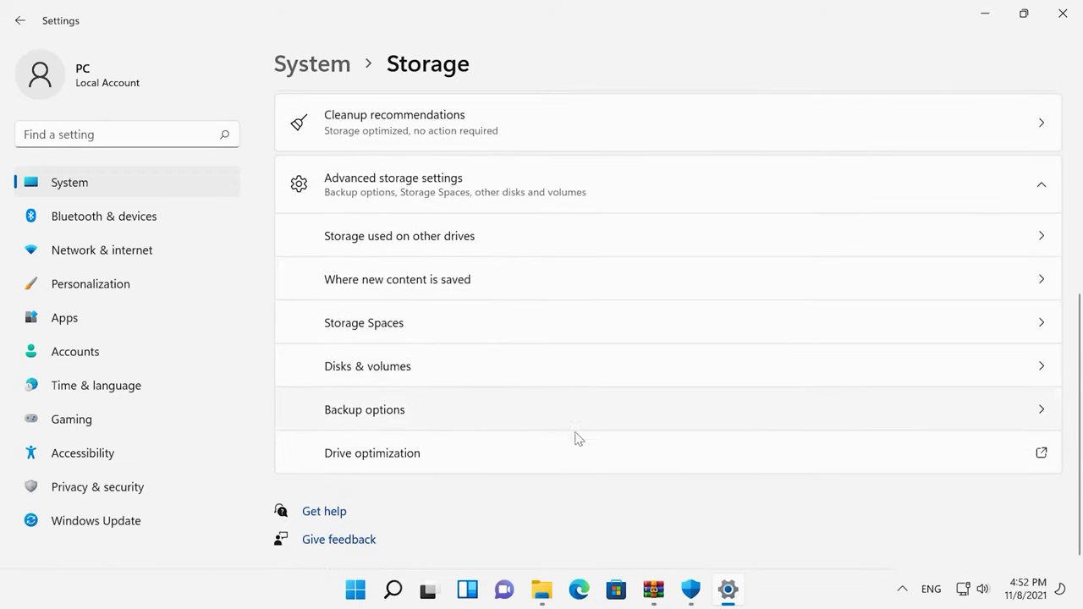
# Change the Optimize Drives schedule for (C:) from Daily to Weekly and close the tool
pyautogui.click(582, 455)
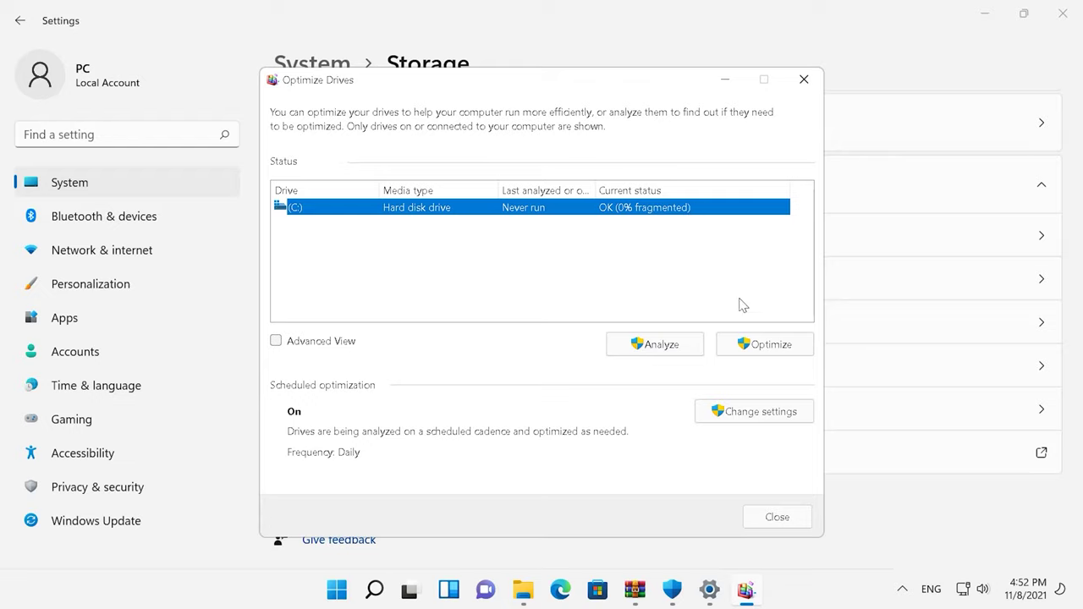
pyautogui.click(761, 349)
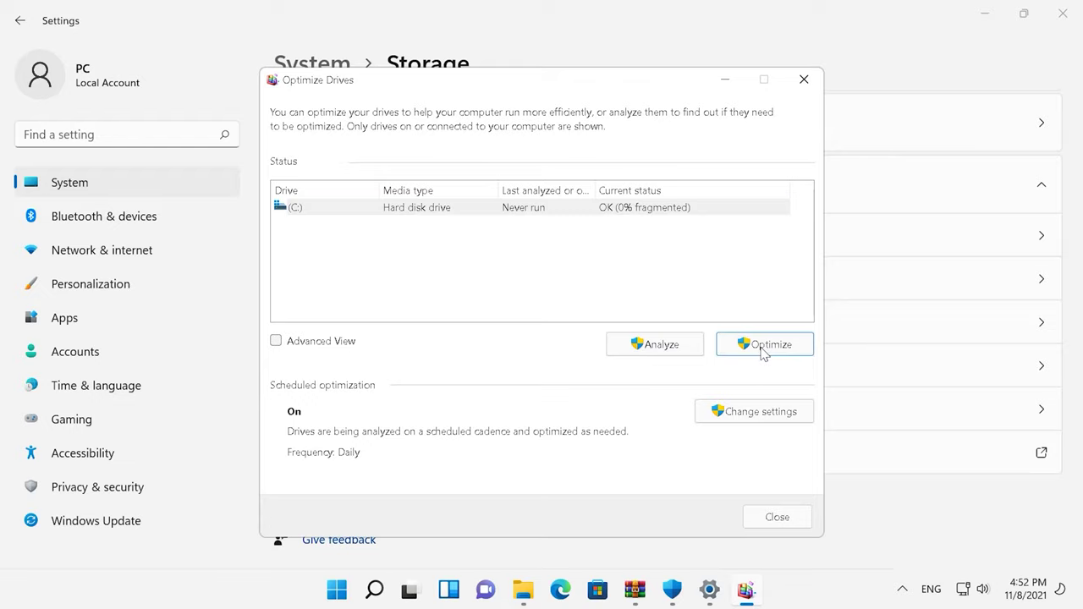
pyautogui.click(702, 213)
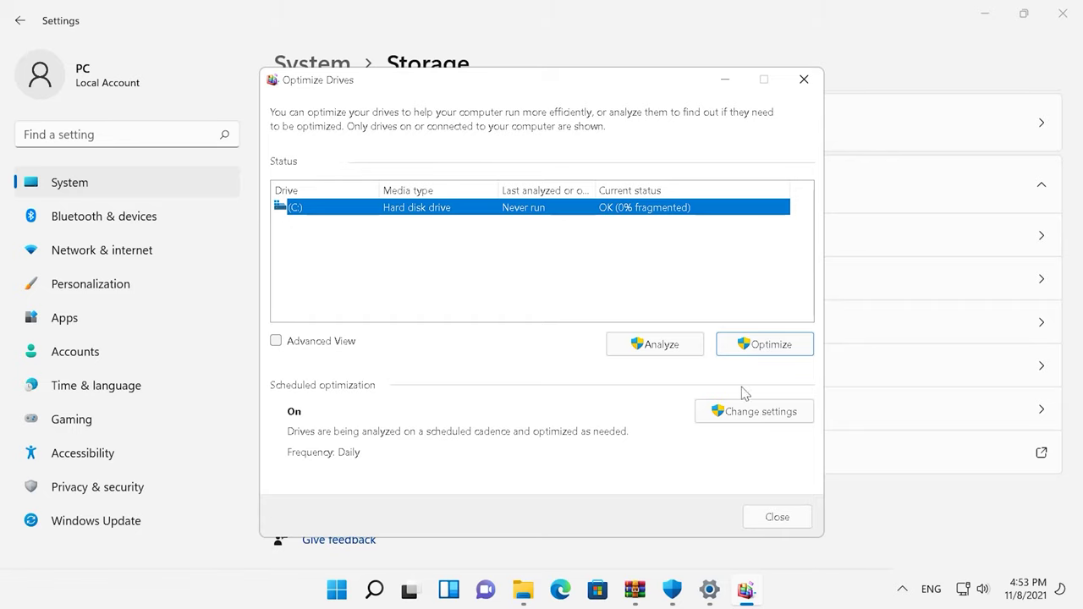
pyautogui.click(717, 411)
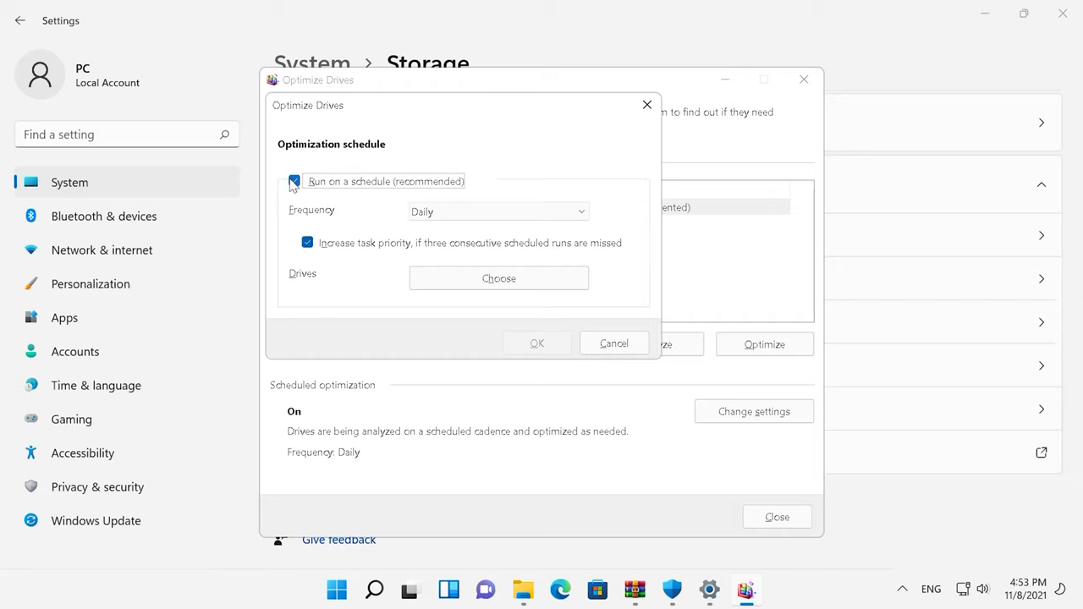
pyautogui.click(558, 215)
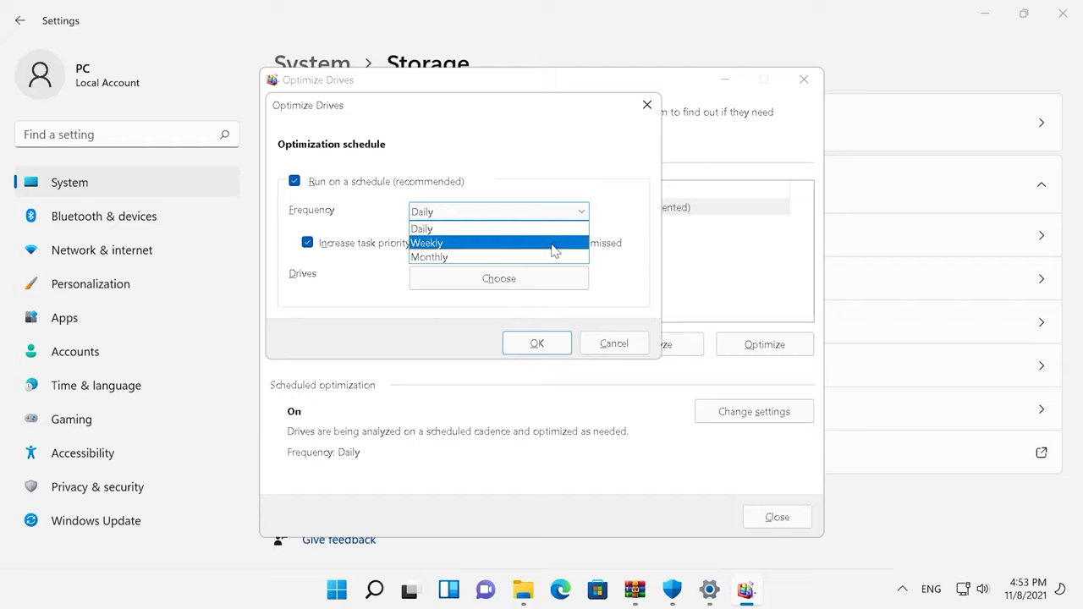
pyautogui.click(547, 243)
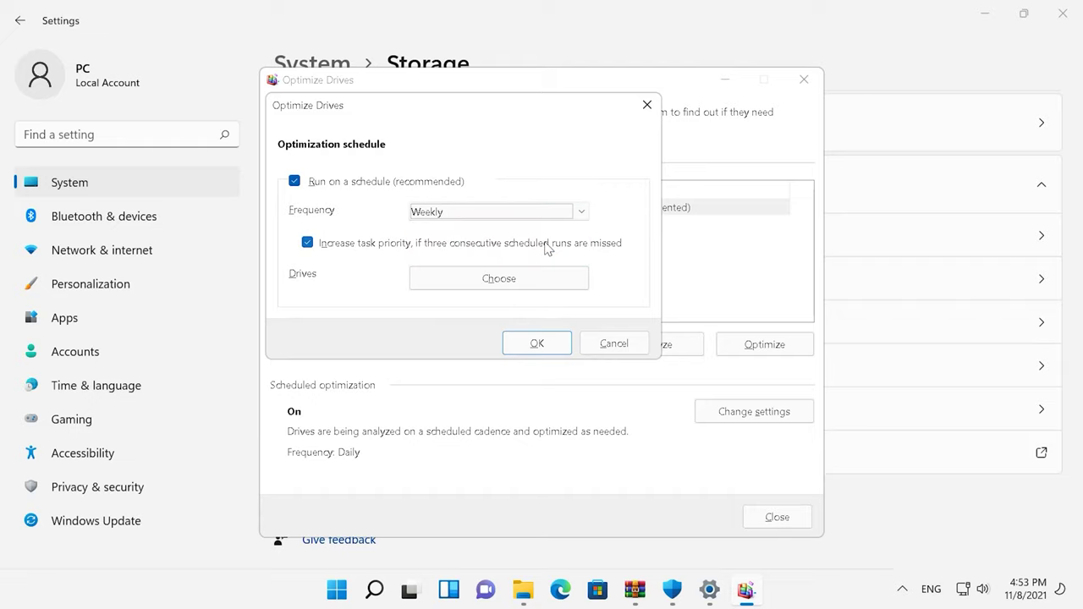
pyautogui.click(556, 344)
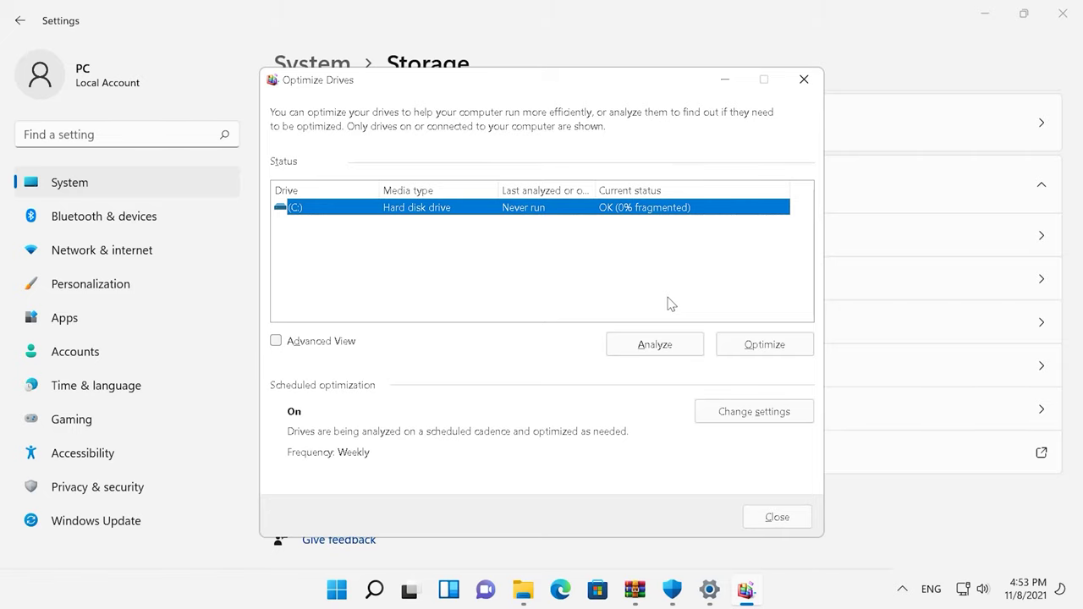
pyautogui.hotkey('alt', 'F4')
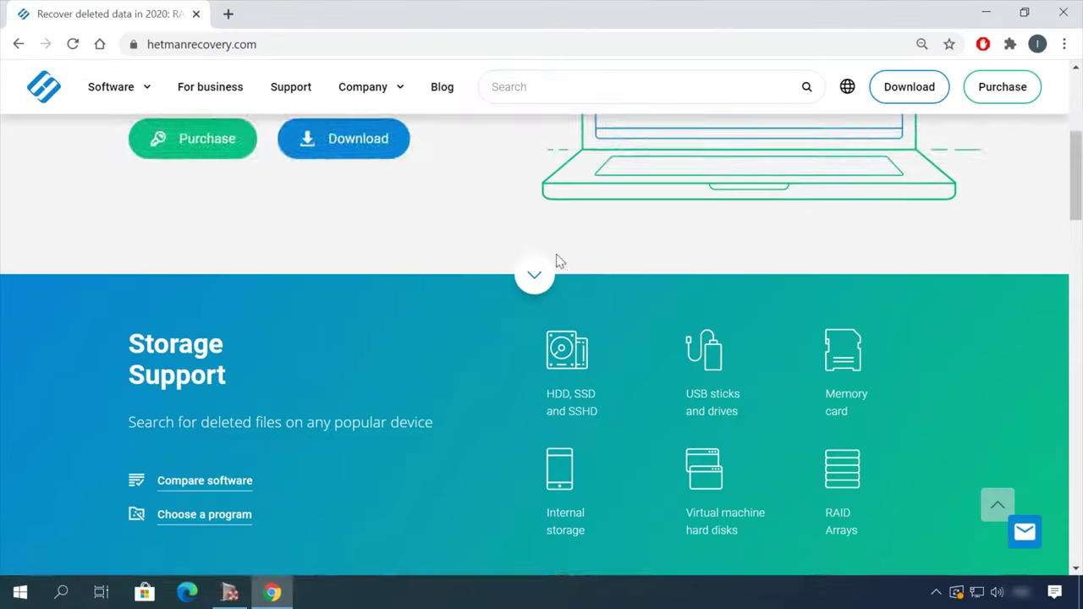
# Download the Hetman Partition Recovery installer from the site's products page
pyautogui.scroll(-6, 556, 260)
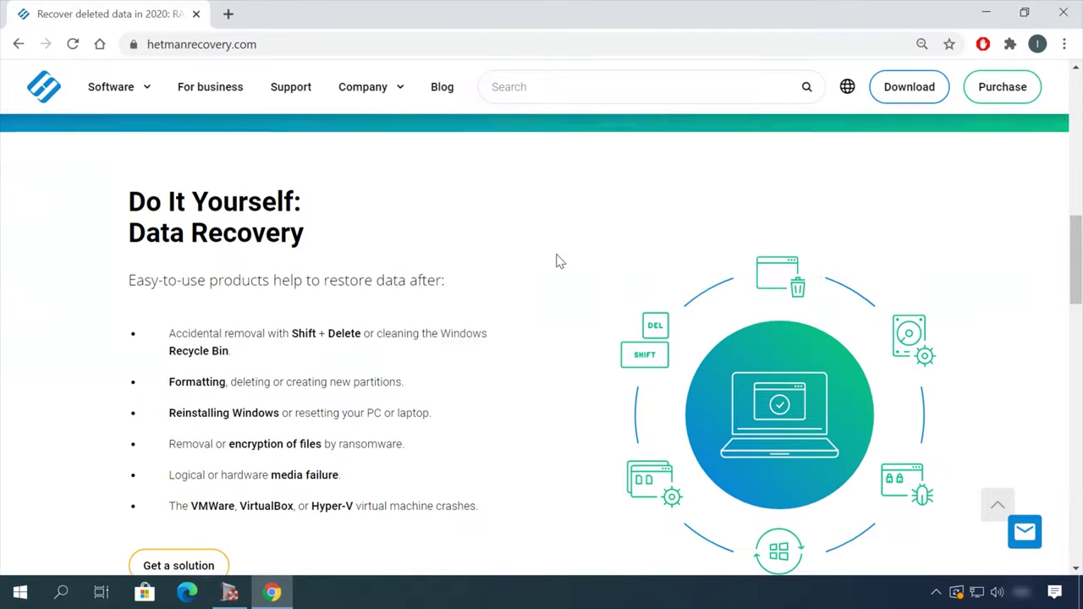
pyautogui.scroll(-5, 558, 262)
pyautogui.scroll(20, 559, 261)
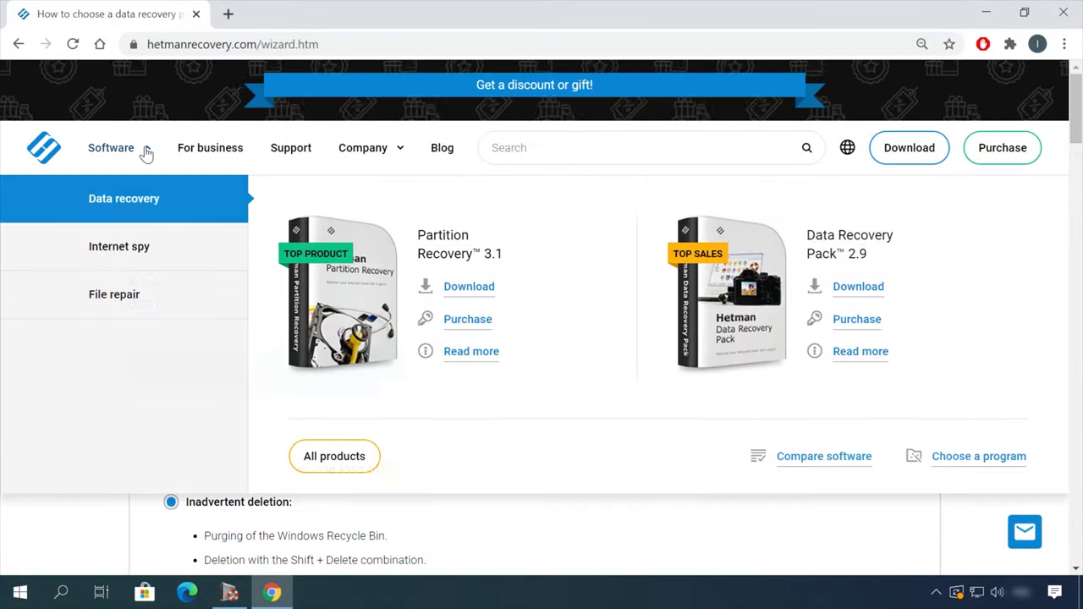
pyautogui.click(338, 457)
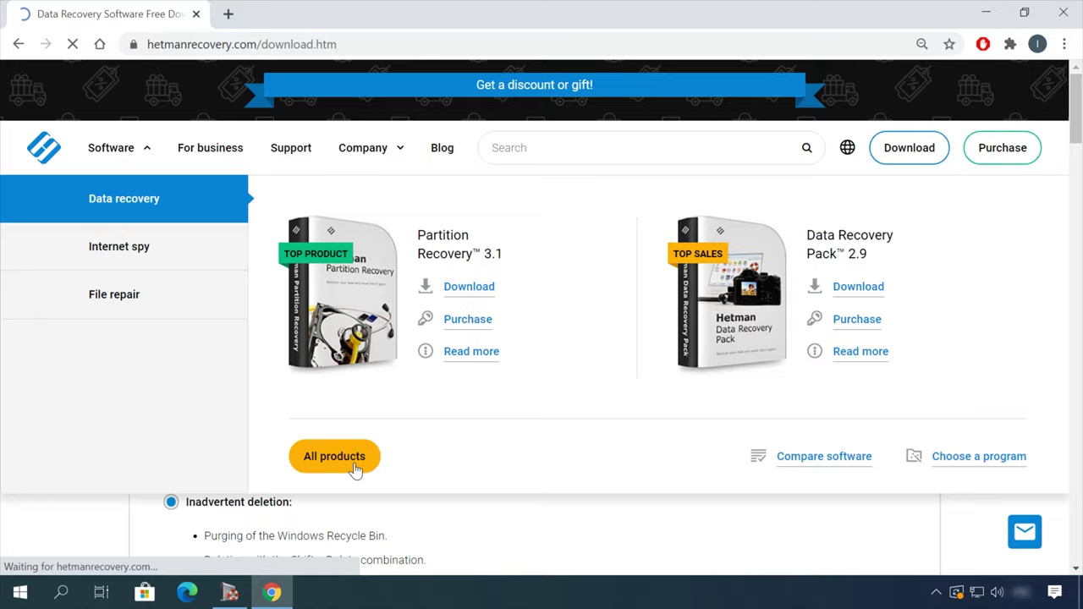
pyautogui.scroll(-8, 357, 470)
pyautogui.click(217, 505)
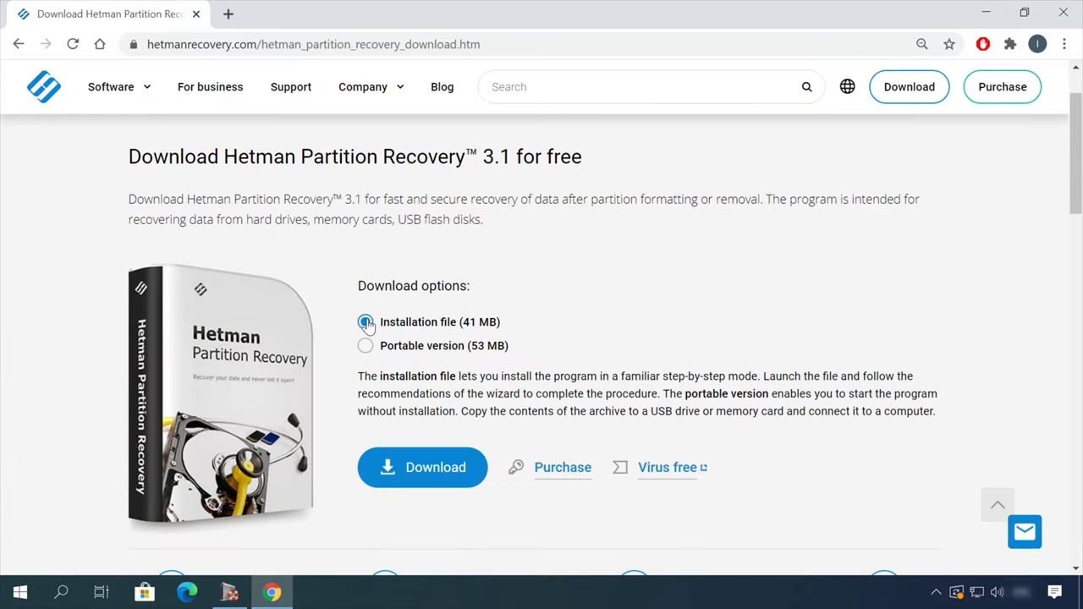
pyautogui.click(429, 475)
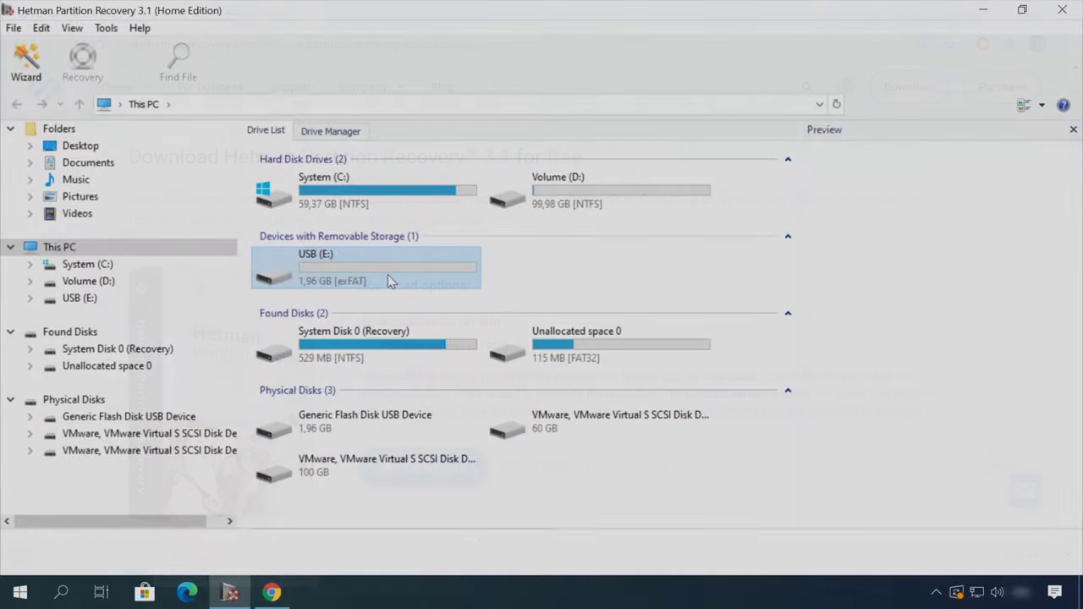
# Scan USB (E:) with the wizard, preview Earth - 2611.mp4 and recover it
pyautogui.doubleClick(99, 301)
pyautogui.click(708, 493)
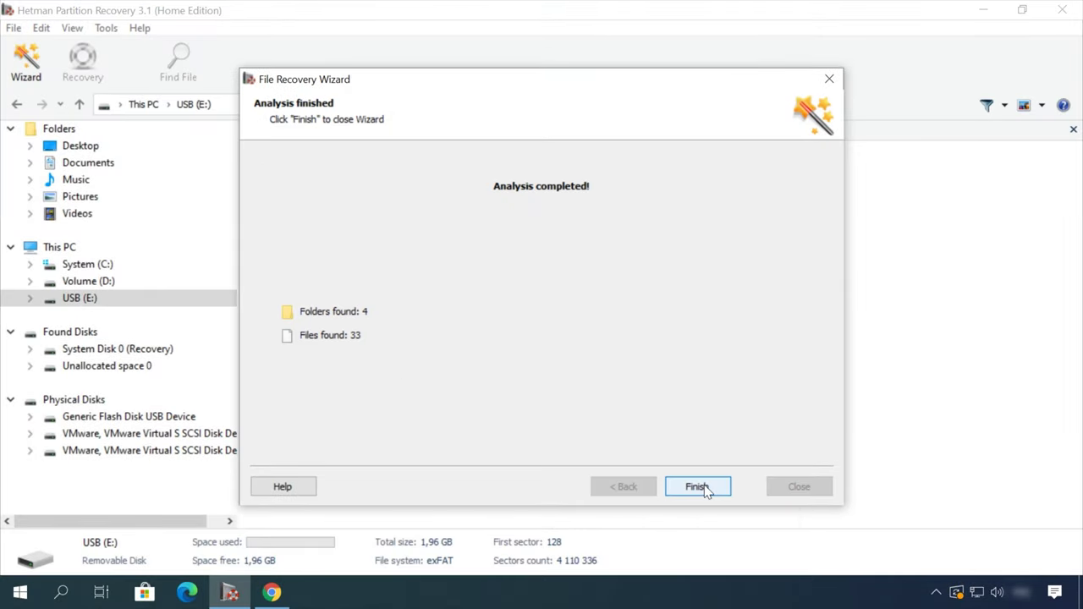
pyautogui.click(704, 485)
pyautogui.doubleClick(503, 178)
pyautogui.click(502, 179)
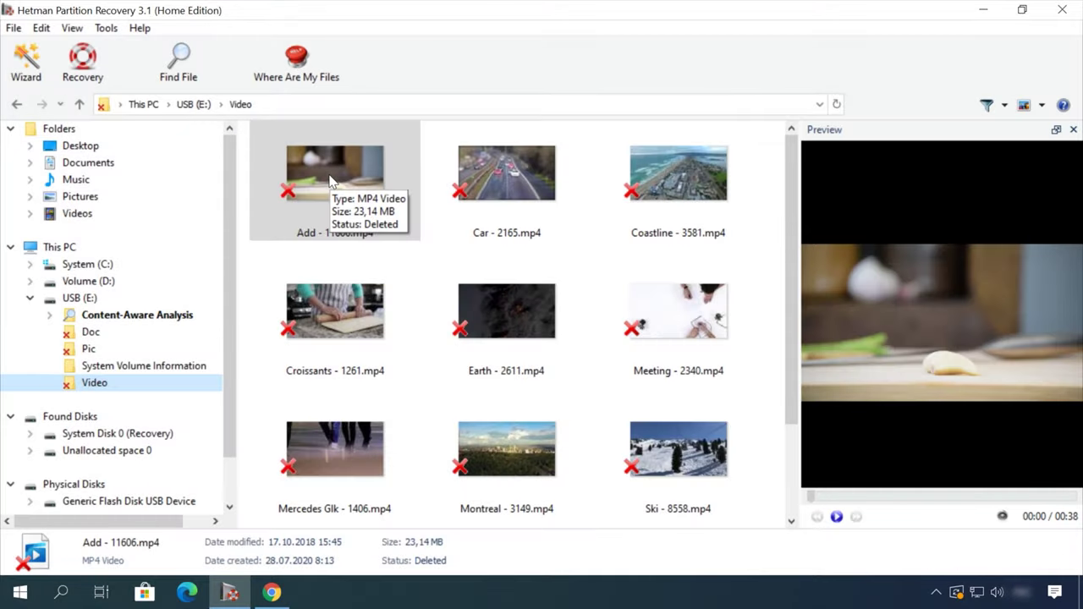
pyautogui.click(499, 312)
pyautogui.moveTo(874, 504); pyautogui.dragTo(971, 500)
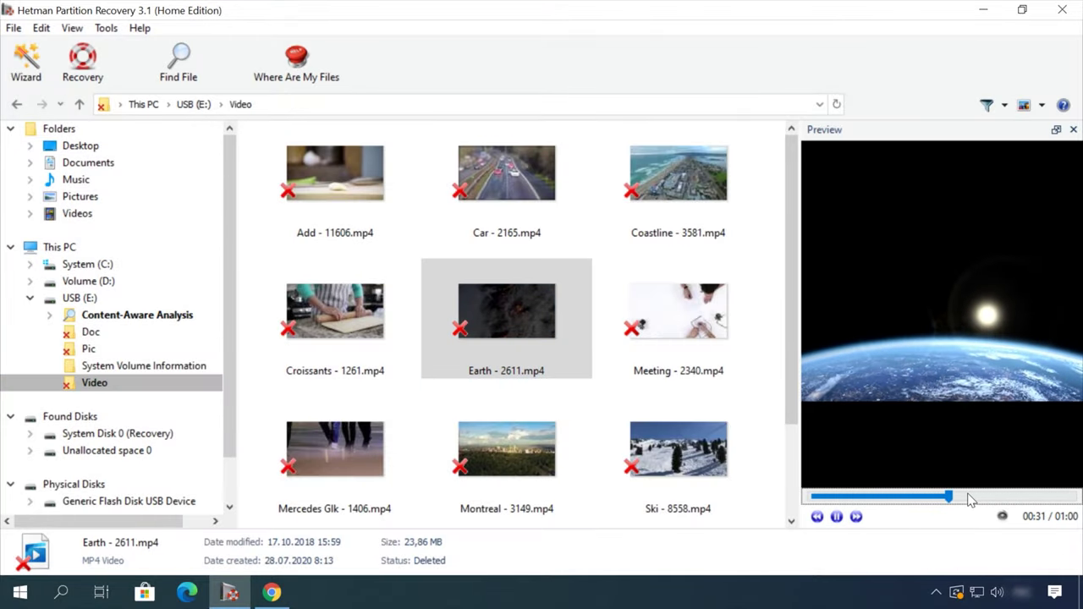
pyautogui.rightClick(518, 305)
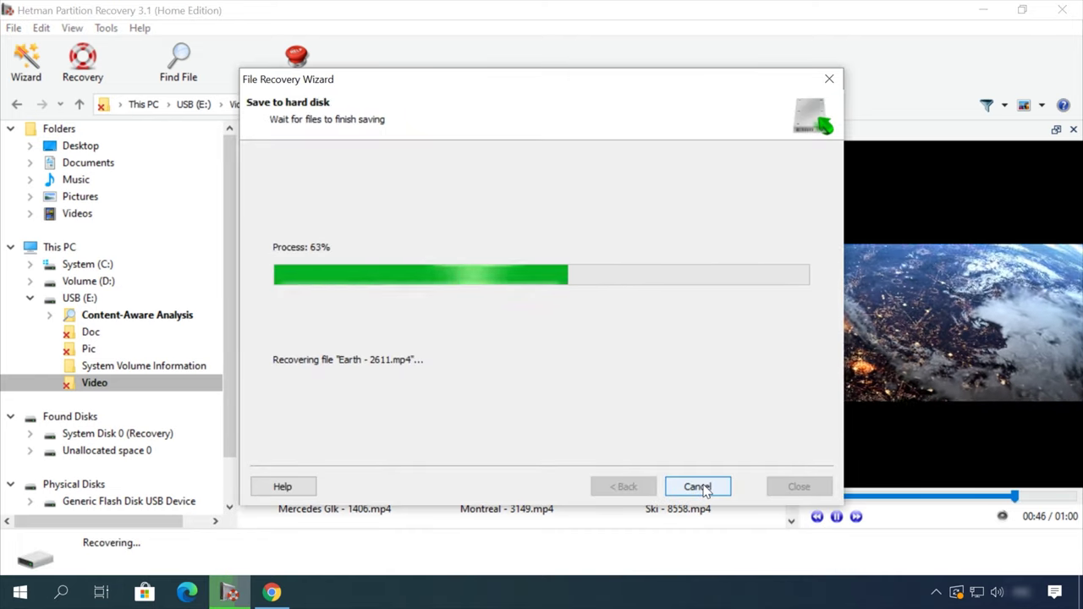
# Open the blog article 'How to remove files safely from an HDD or SSD in Windows 10'
pyautogui.click(446, 92)
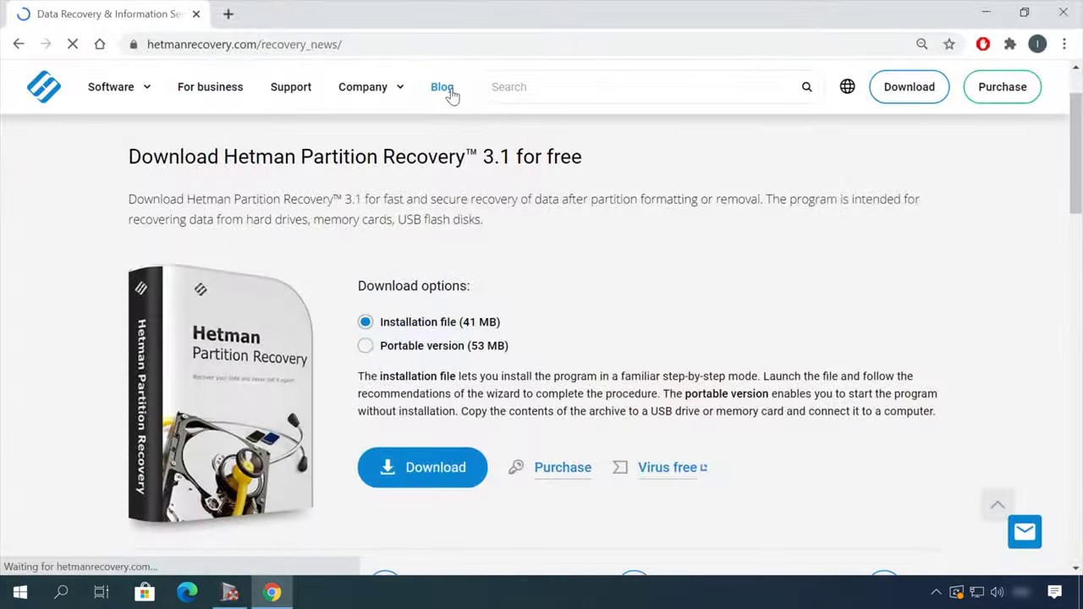
pyautogui.scroll(-10, 80, 411)
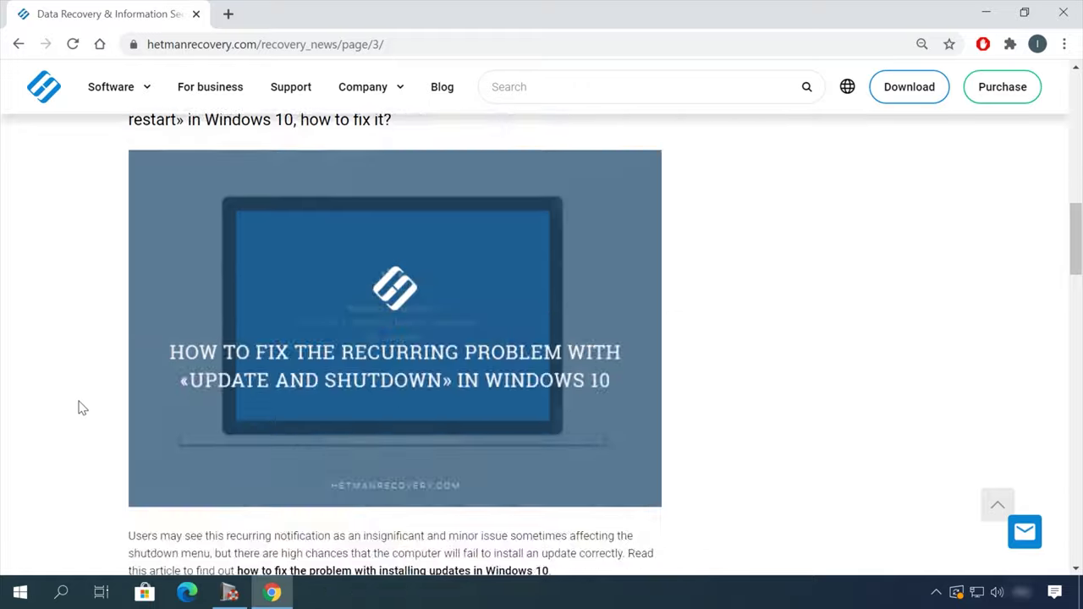
pyautogui.scroll(-6, 82, 408)
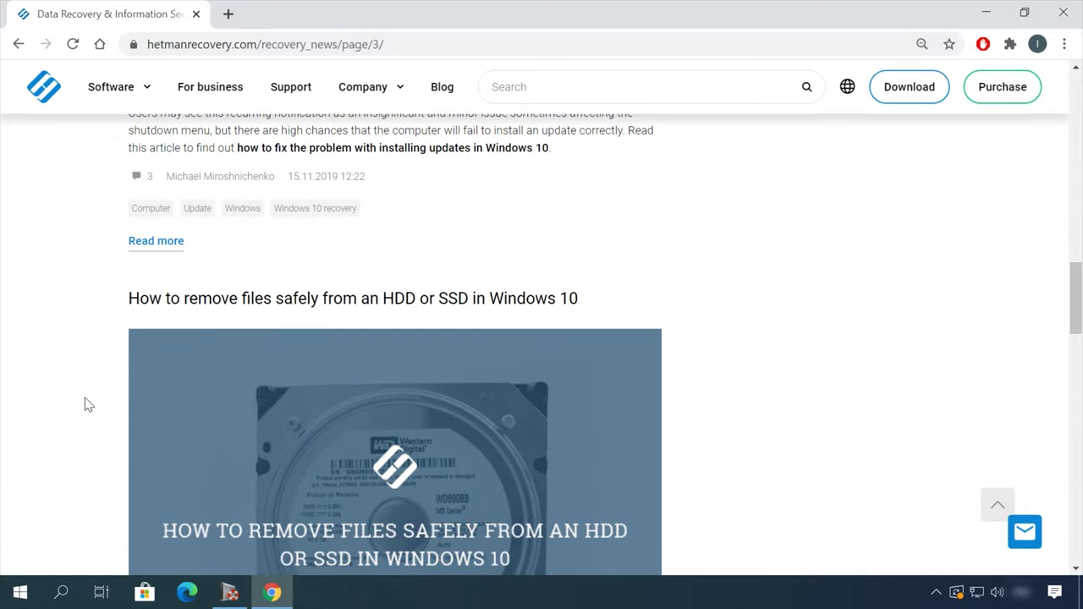
pyautogui.click(490, 129)
pyautogui.scroll(-3, 664, 329)
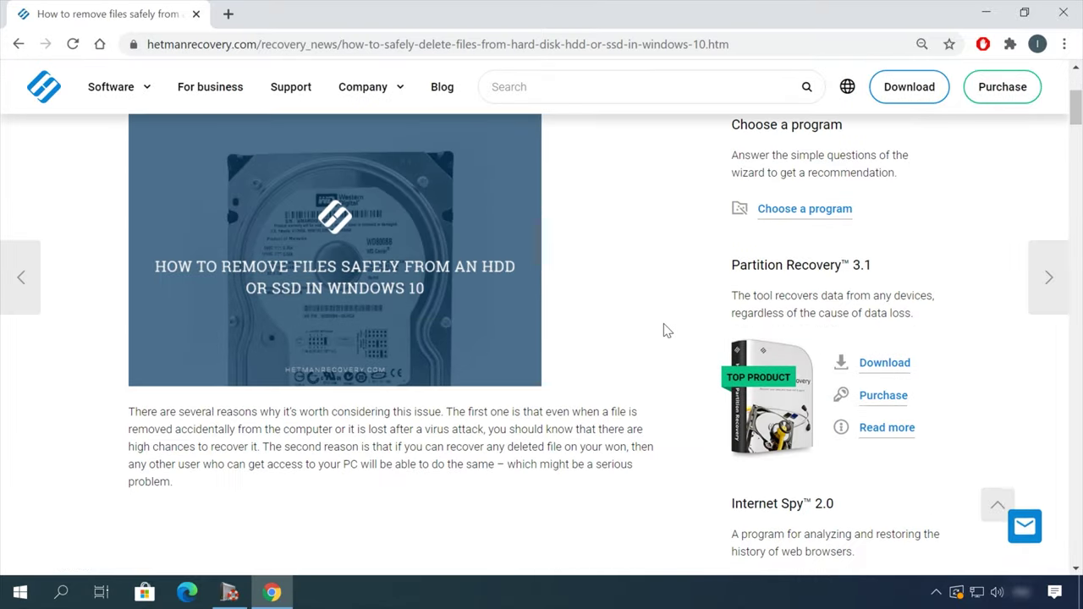
pyautogui.scroll(-10, 685, 331)
pyautogui.scroll(-20, 685, 336)
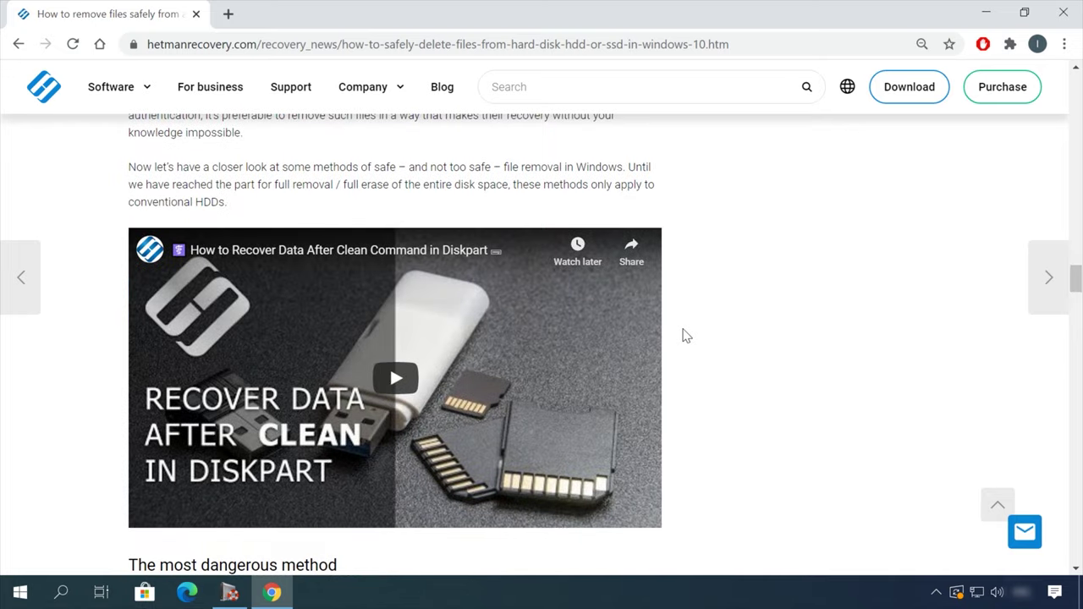
# Open the leave-a-message chat form and fill in the visitor's name and e-mail fields
pyautogui.click(1025, 531)
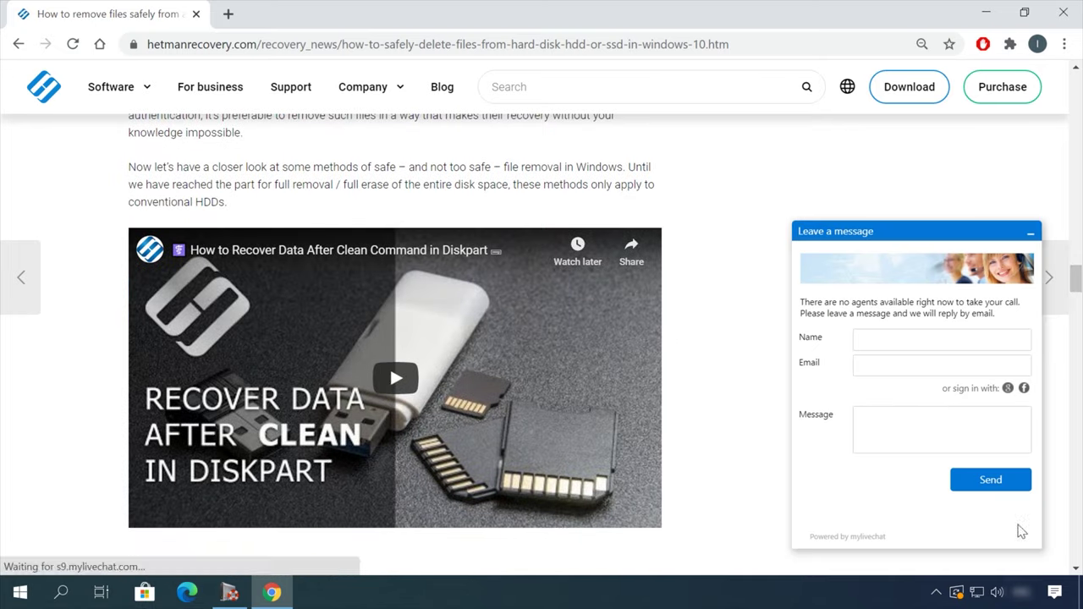
pyautogui.click(906, 387)
pyautogui.click(906, 423)
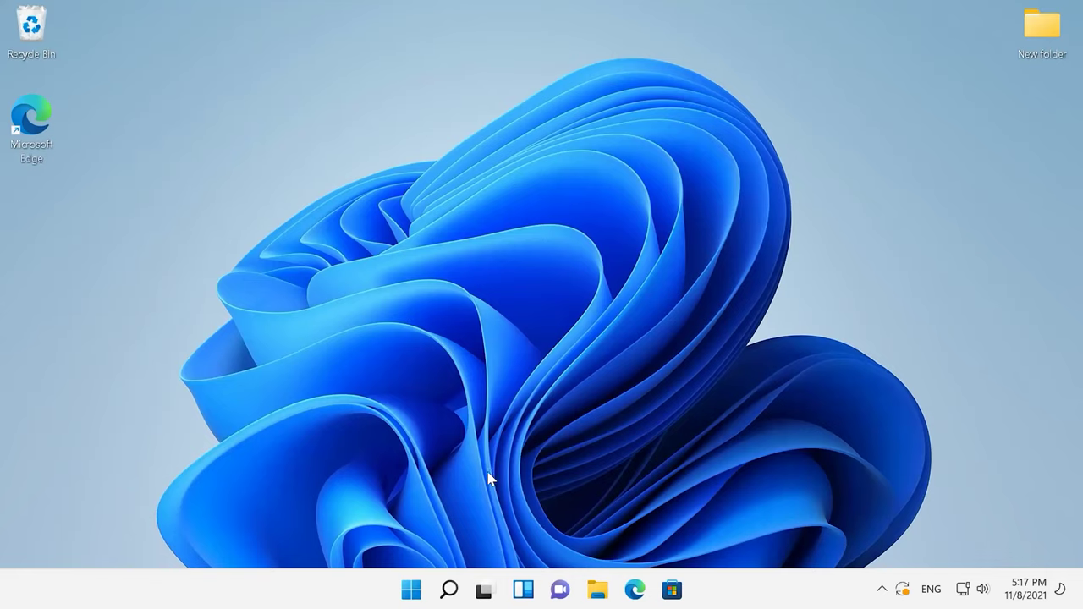
# Open Accounts > Sign-in options in Settings and scroll down to Additional settings
pyautogui.click(412, 589)
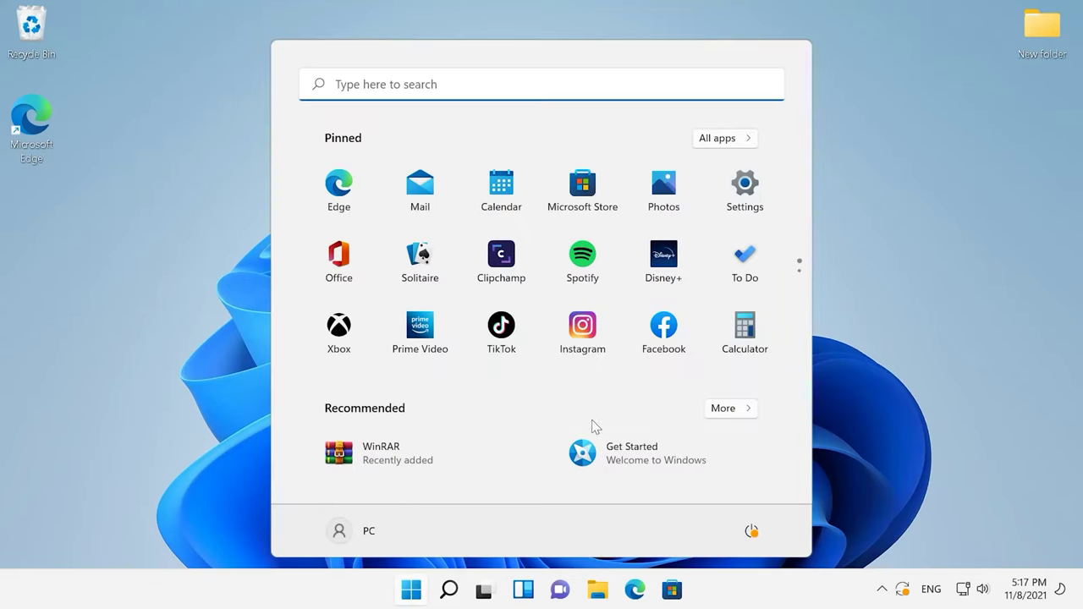
pyautogui.click(745, 208)
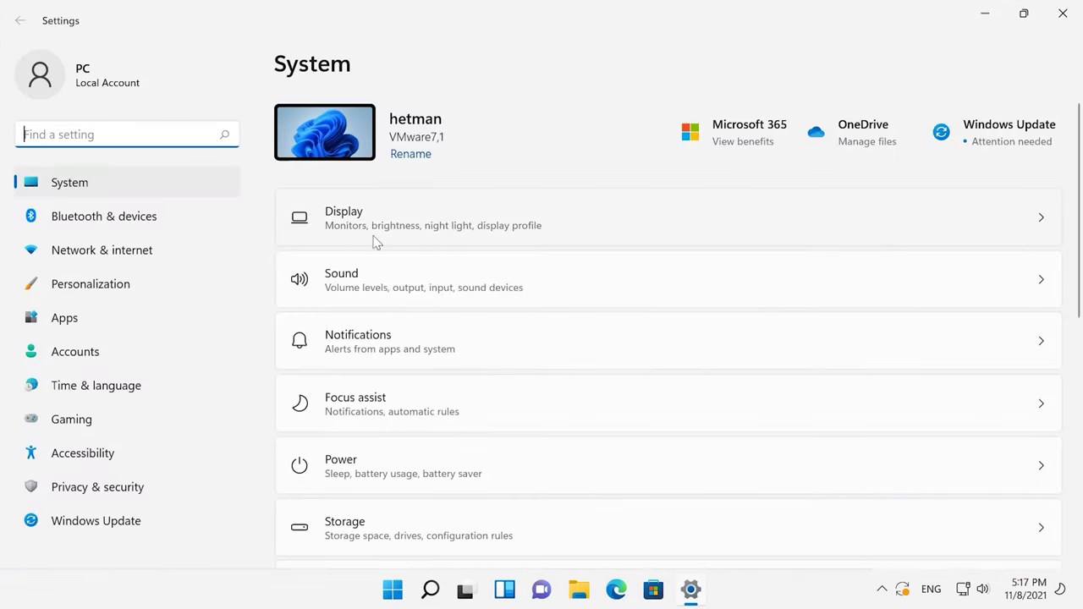
pyautogui.click(142, 353)
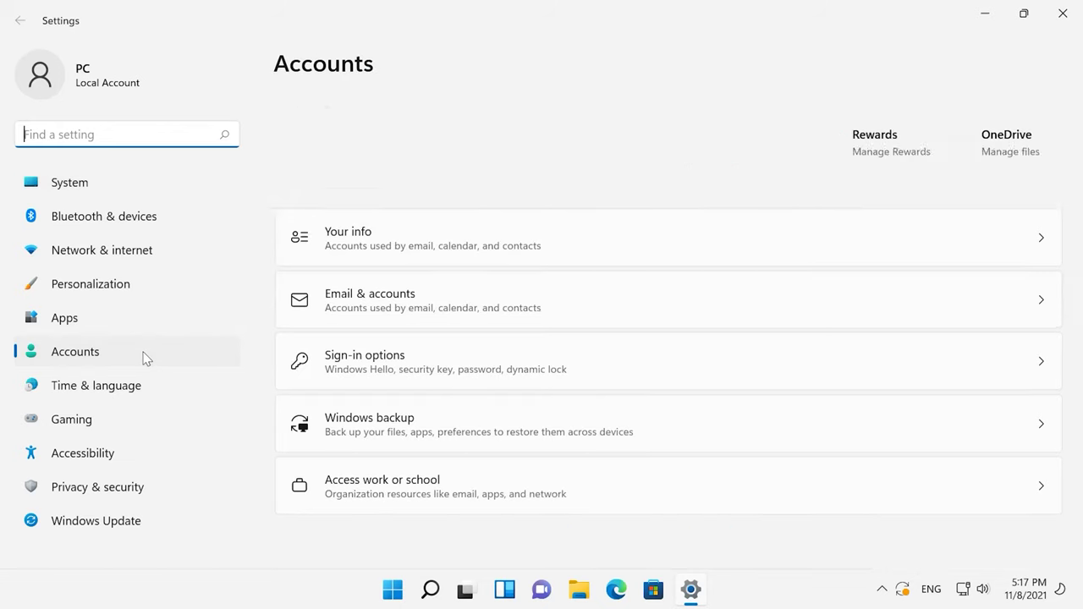
pyautogui.click(343, 355)
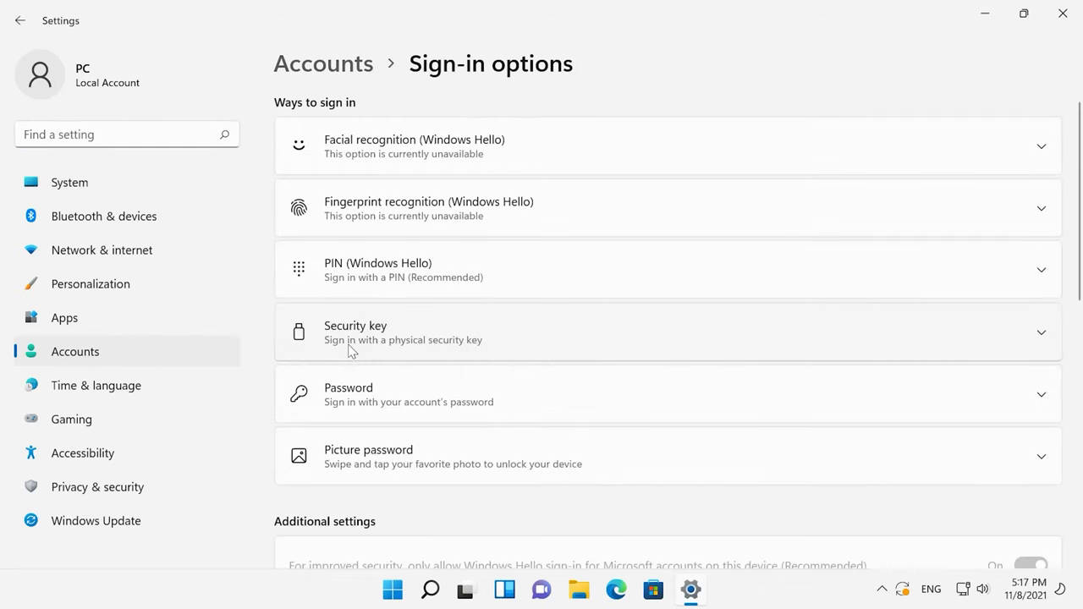
pyautogui.scroll(-2, 354, 355)
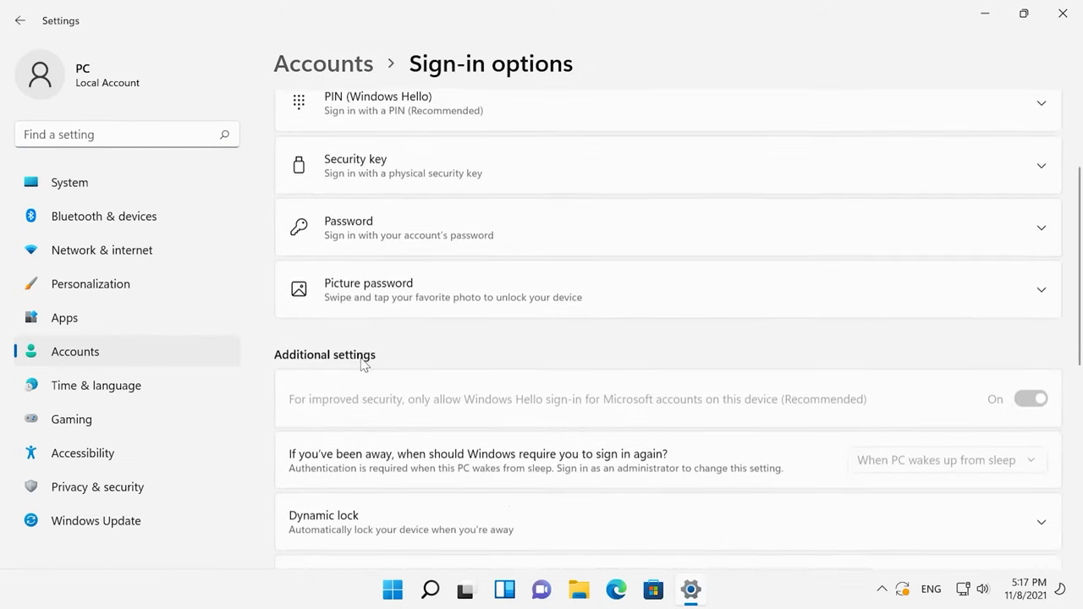
pyautogui.scroll(-3, 368, 366)
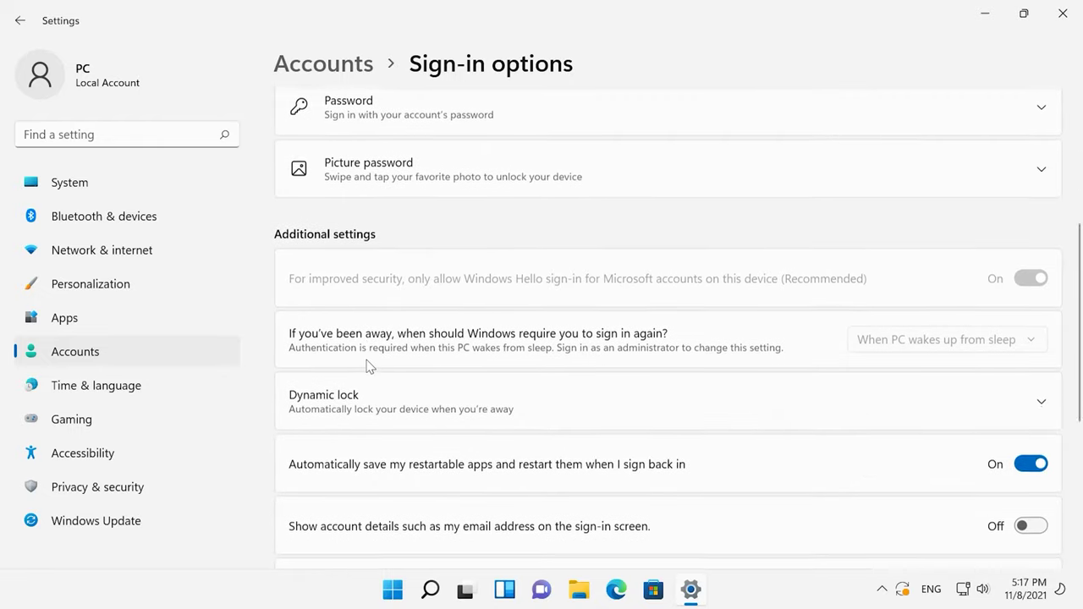
pyautogui.scroll(-1, 369, 366)
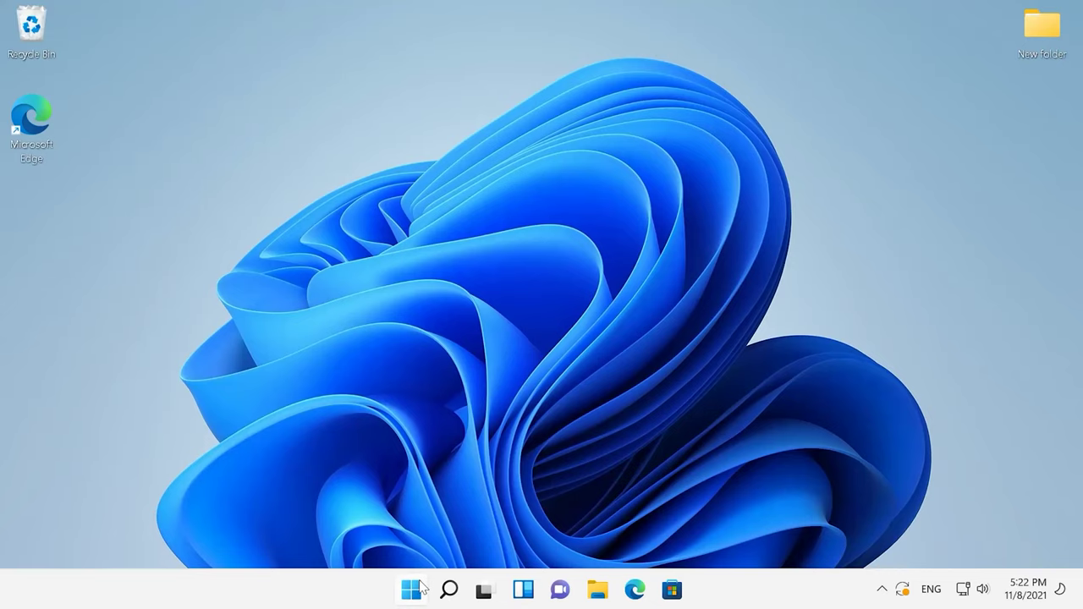
# Open the Start menu from the taskbar to show pinned apps and recommendations
pyautogui.click(420, 587)
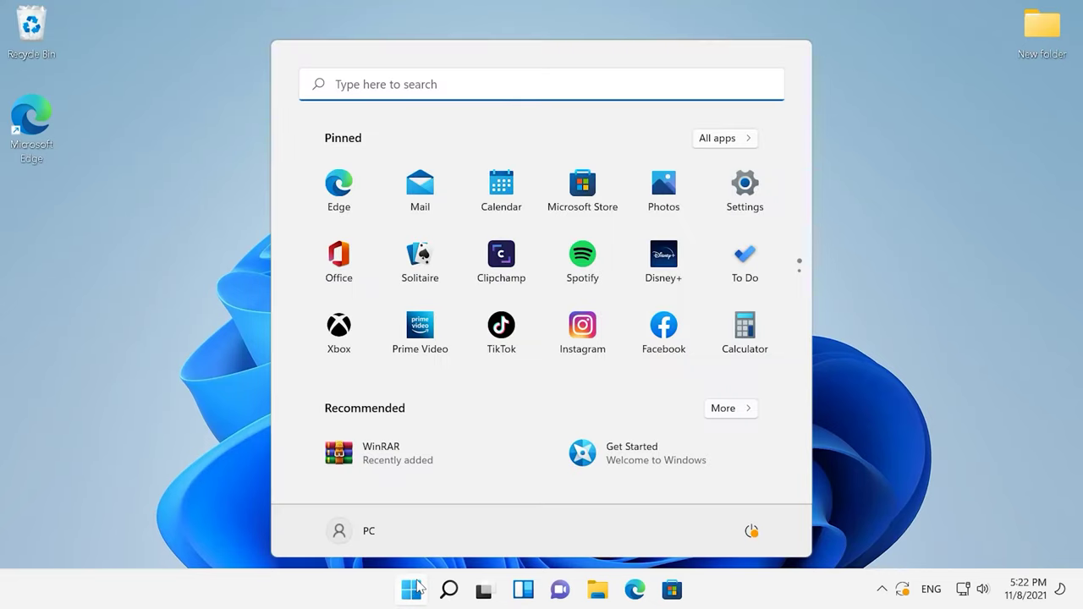
# Uninstall WinRAR 6.02 from Settings > Apps > Apps & features and confirm the removal
pyautogui.click(733, 193)
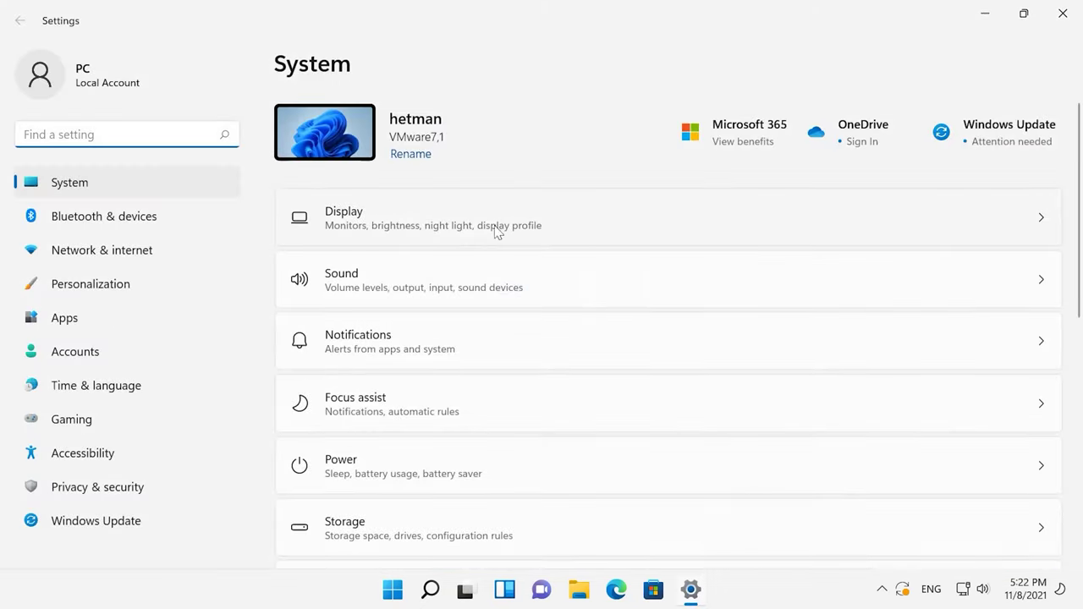
pyautogui.click(91, 316)
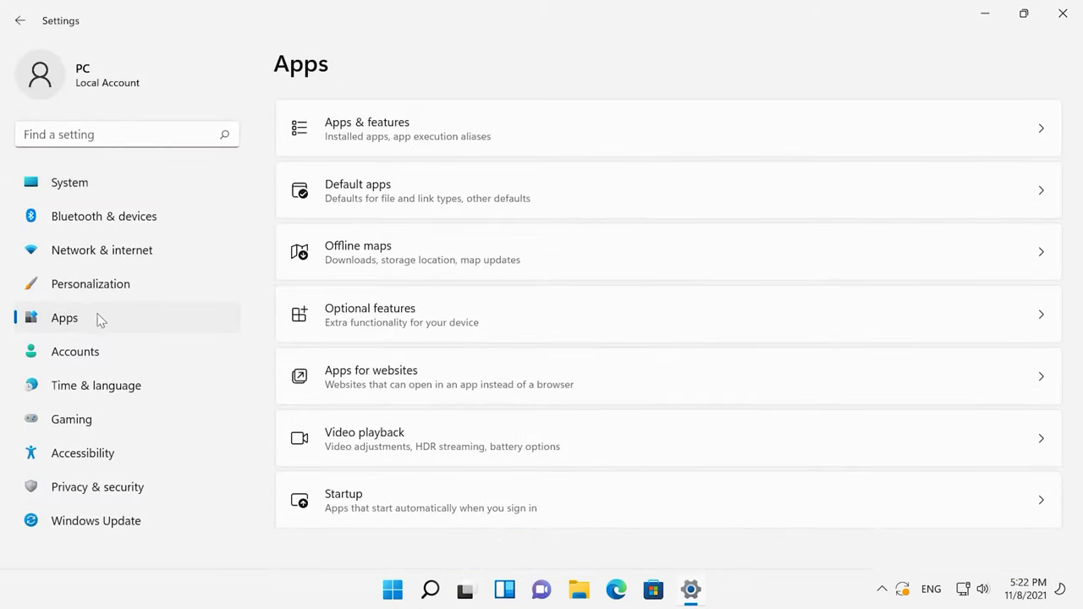
pyautogui.click(536, 130)
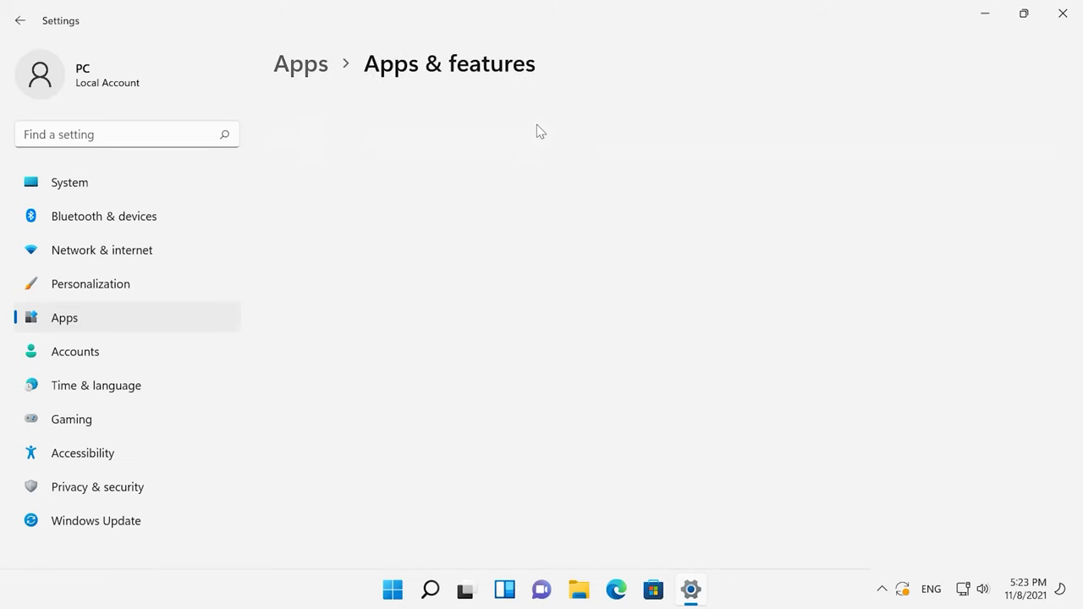
pyautogui.scroll(-12, 1009, 398)
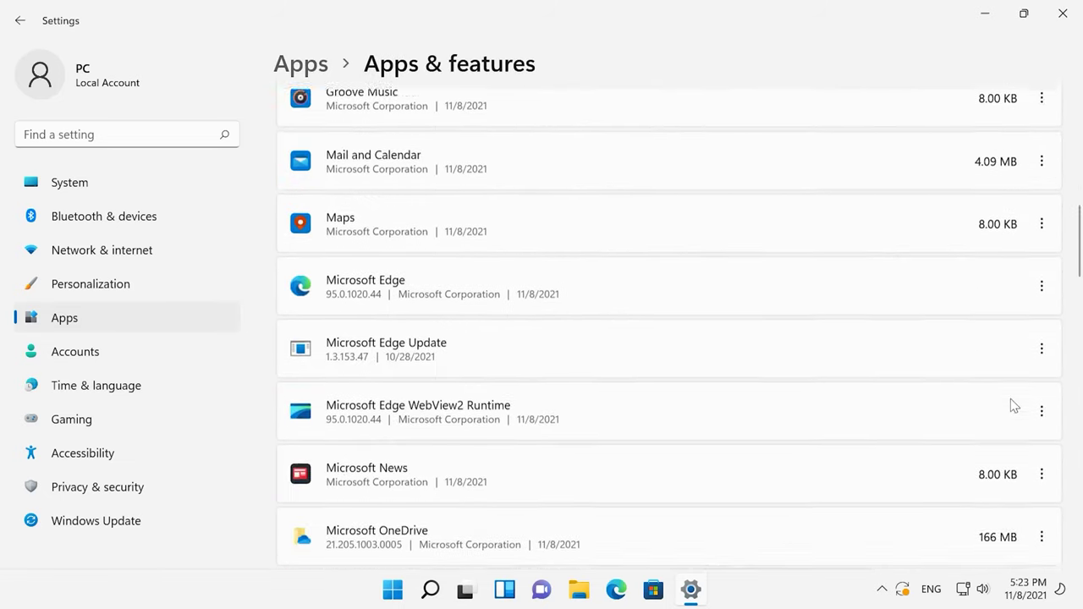
pyautogui.scroll(-6, 1008, 408)
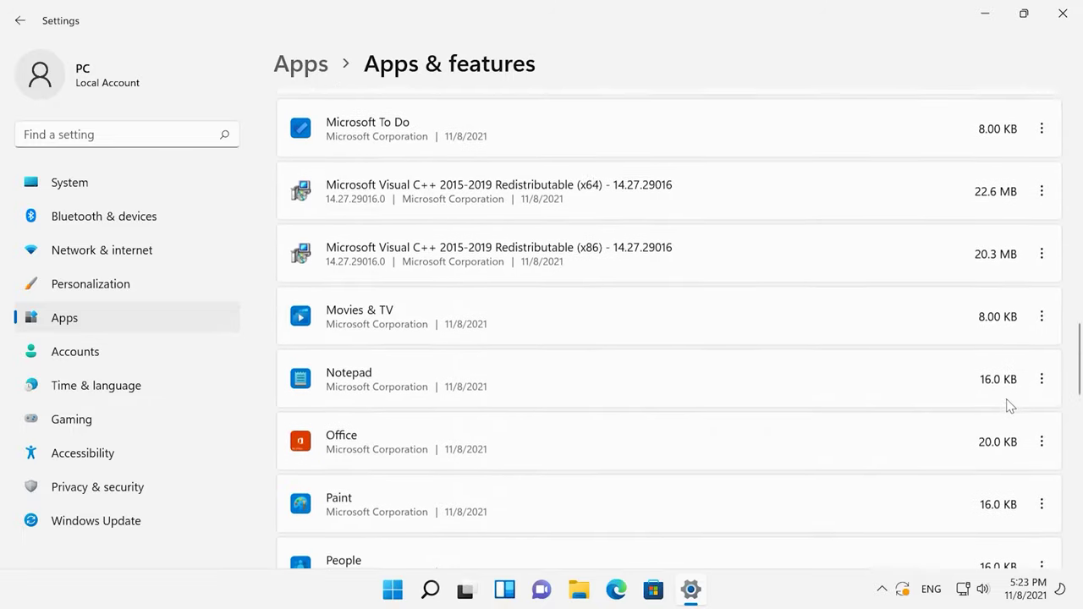
pyautogui.scroll(-8, 1017, 409)
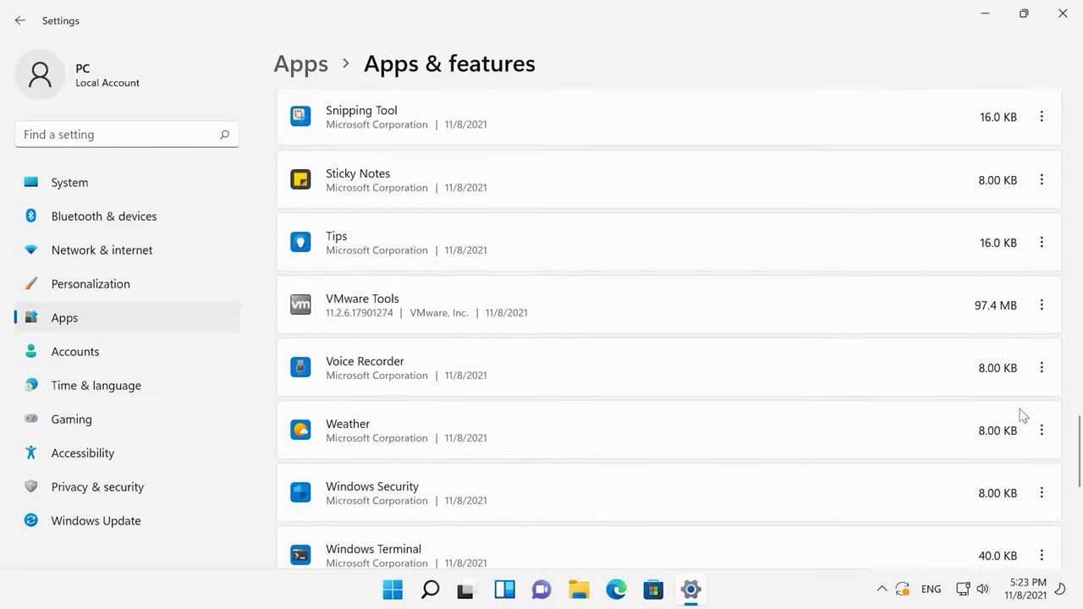
pyautogui.scroll(-1, 1017, 408)
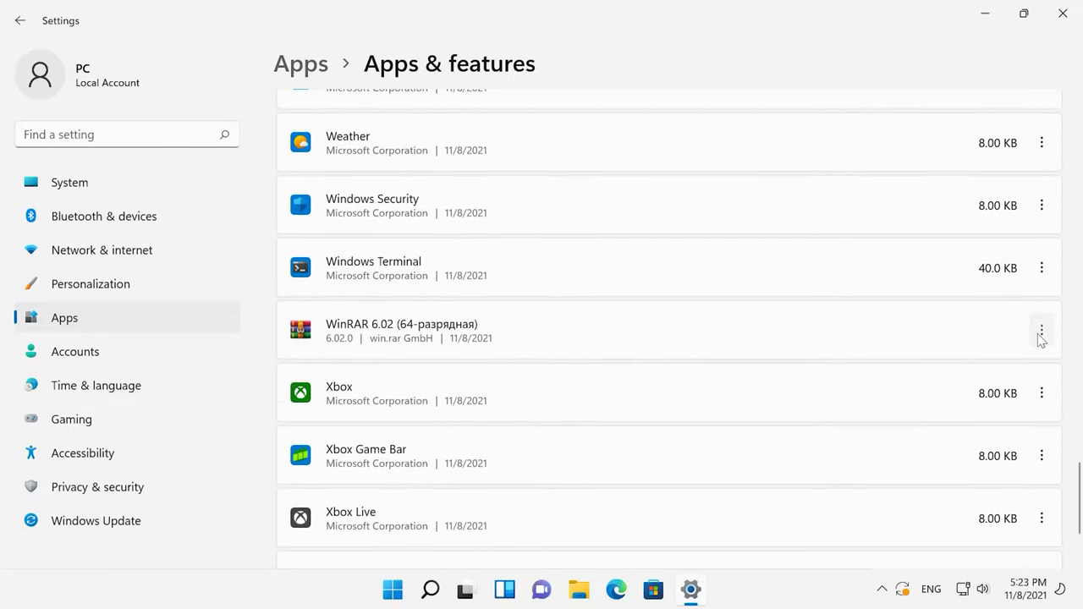
pyautogui.click(1039, 331)
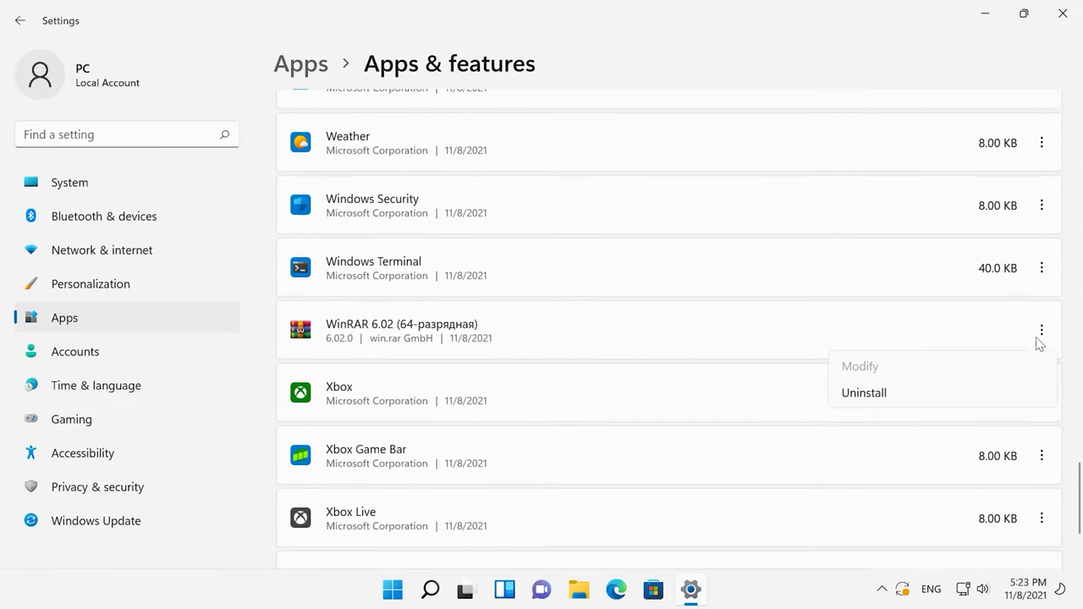
pyautogui.click(1015, 395)
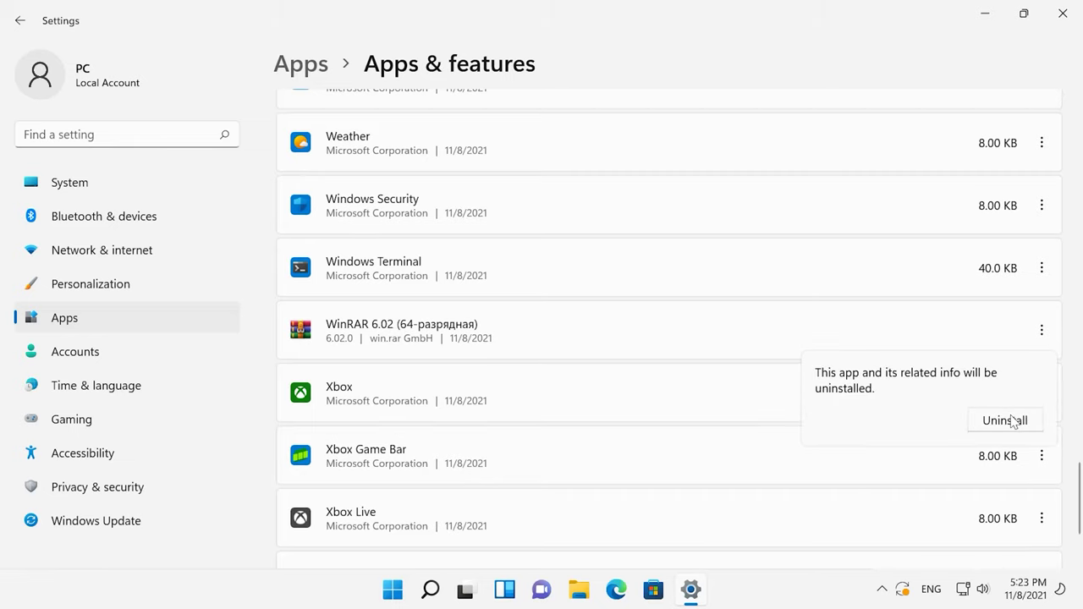
pyautogui.click(1015, 421)
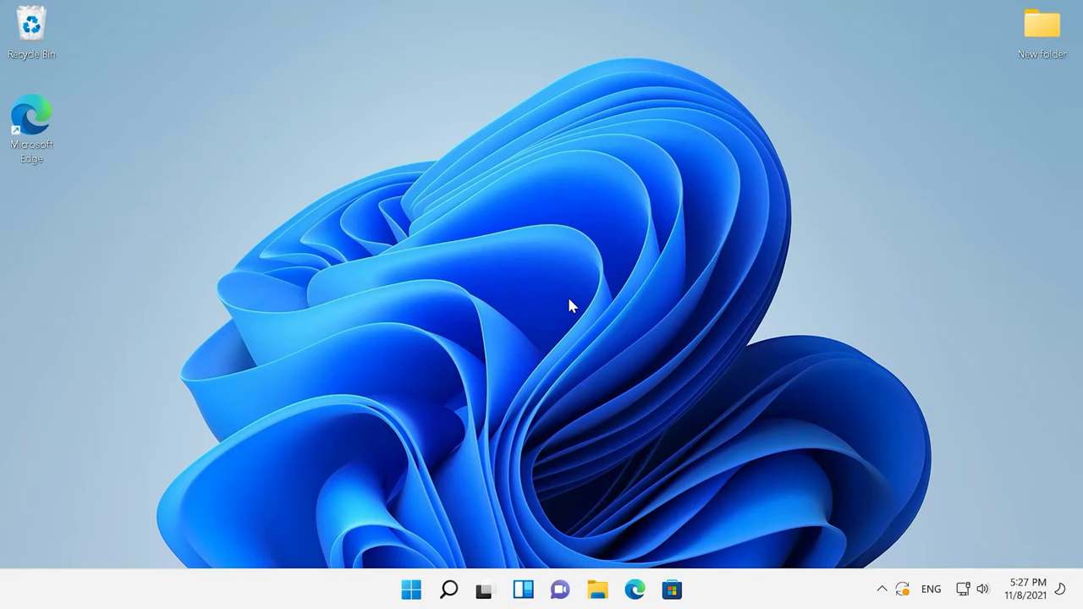
# Remove all temporary file categories on C:, including Downloads, via System > Storage > Temporary files
pyautogui.click(415, 589)
pyautogui.click(732, 210)
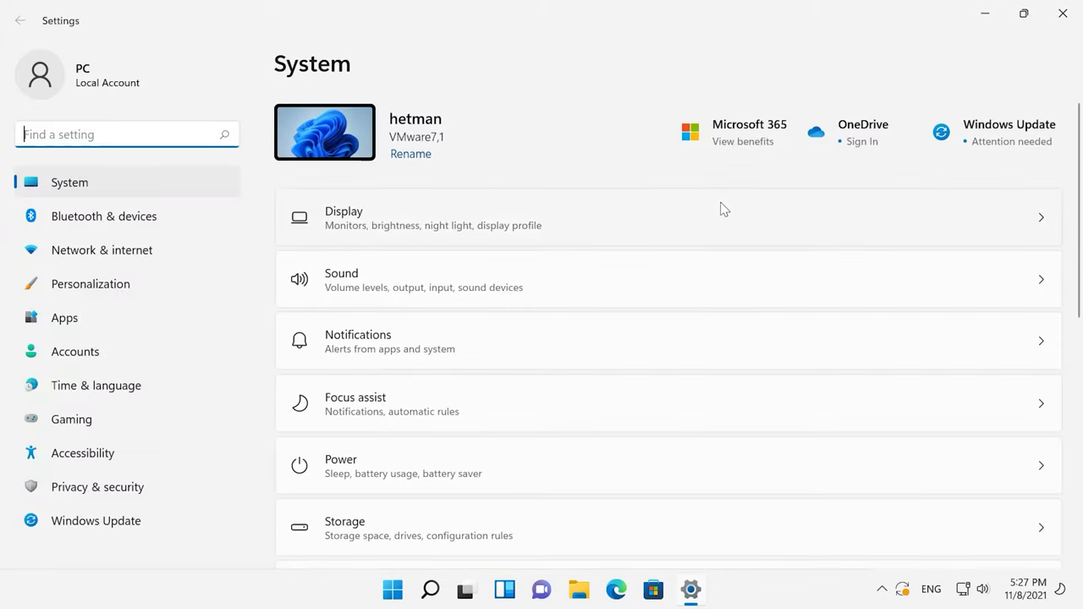
pyautogui.click(501, 525)
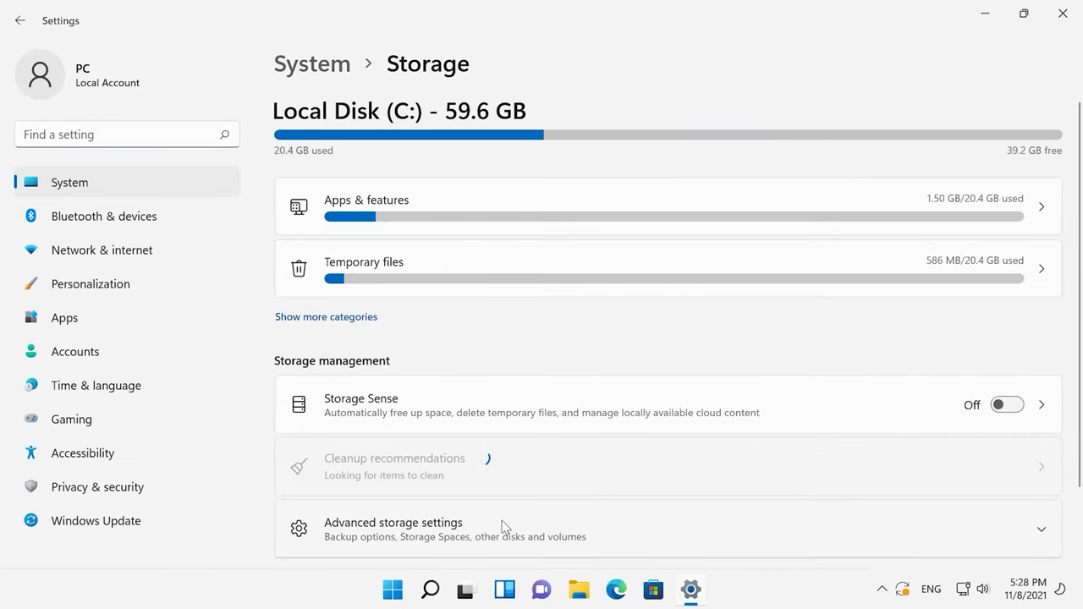
pyautogui.click(562, 257)
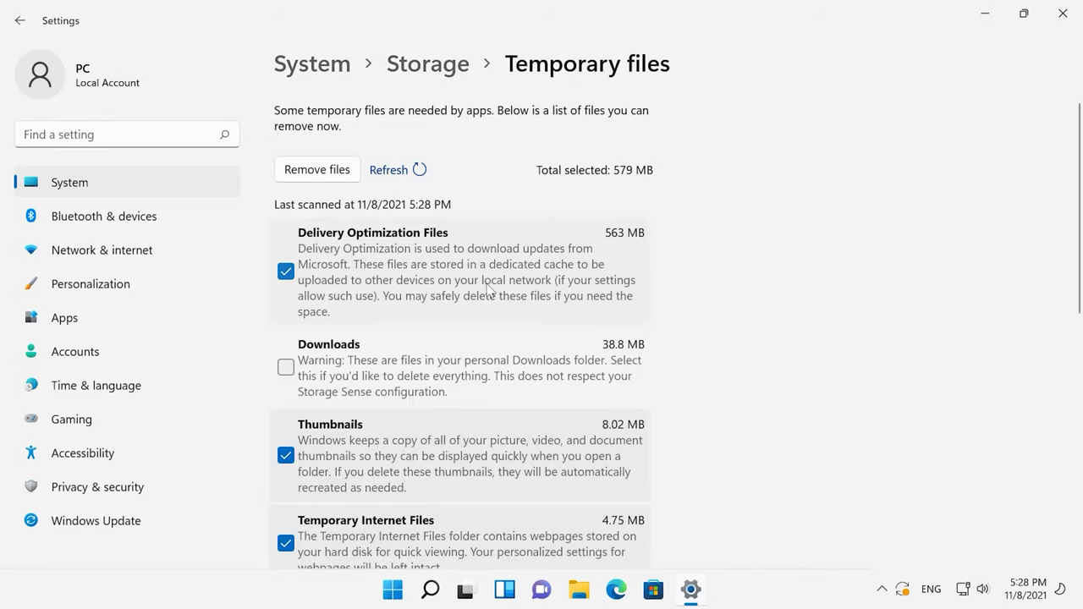
pyautogui.scroll(-5, 581, 347)
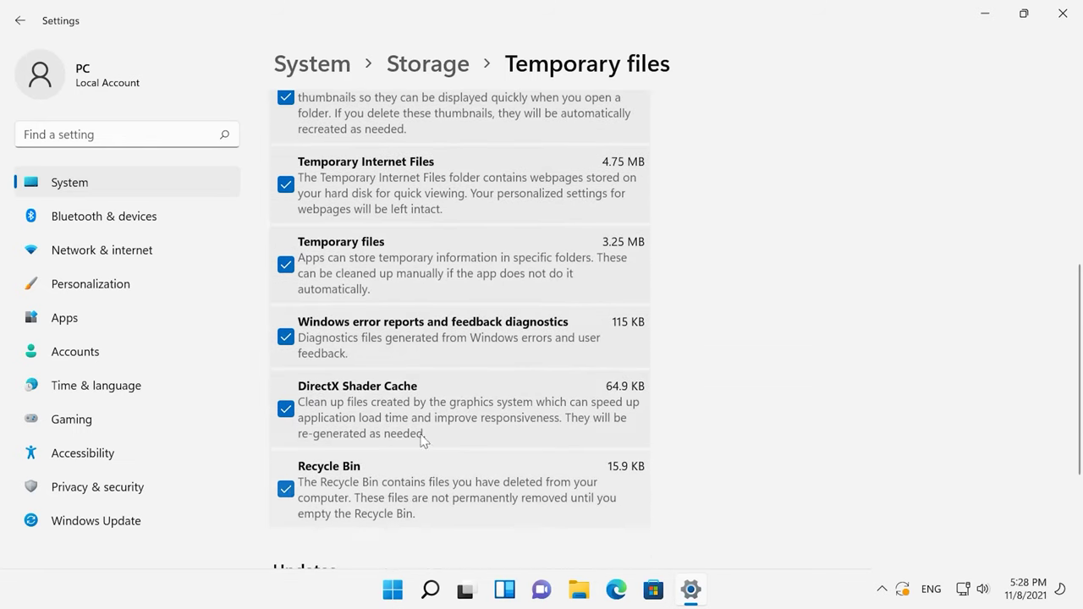
pyautogui.scroll(5, 596, 362)
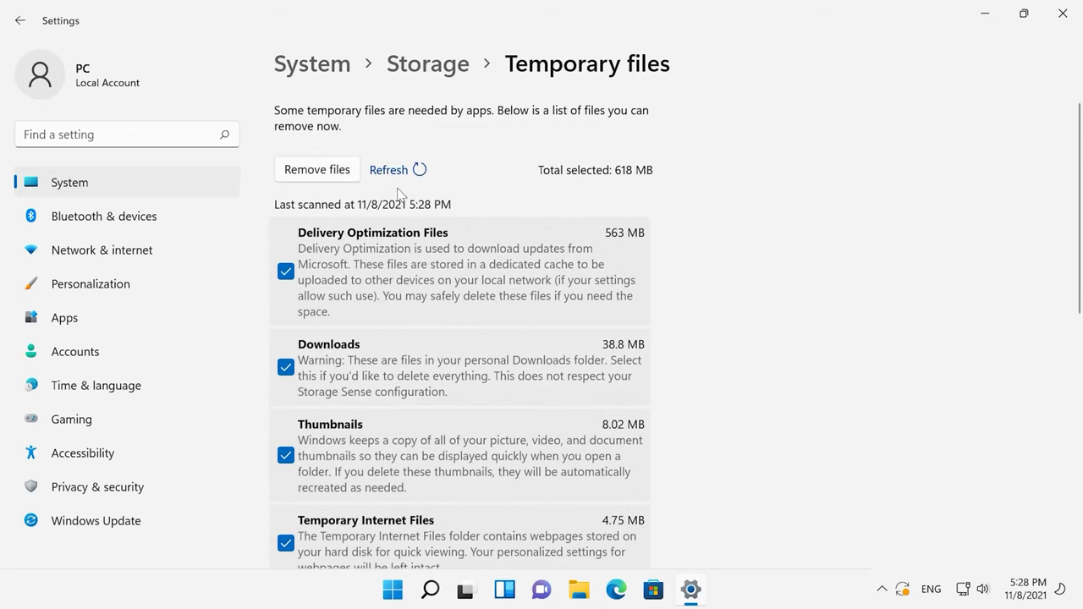
pyautogui.click(345, 172)
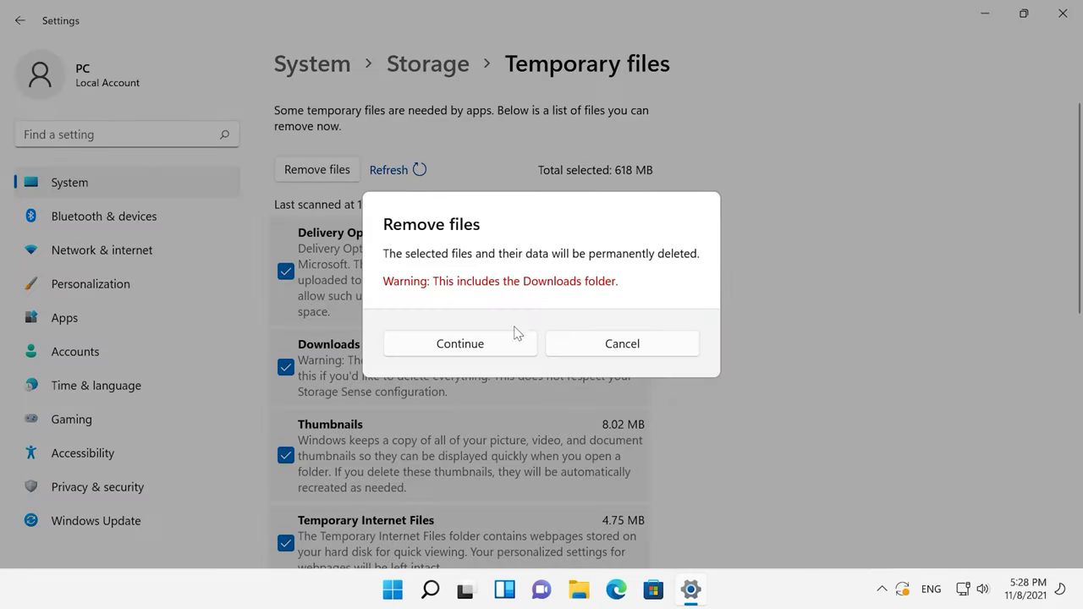
pyautogui.click(459, 344)
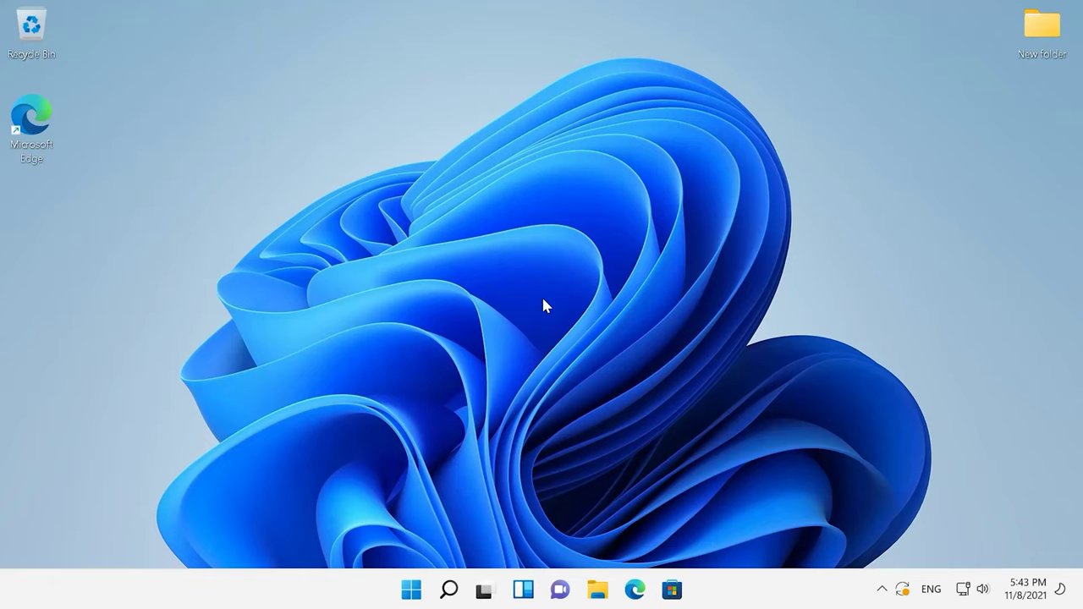
pyautogui.click(412, 590)
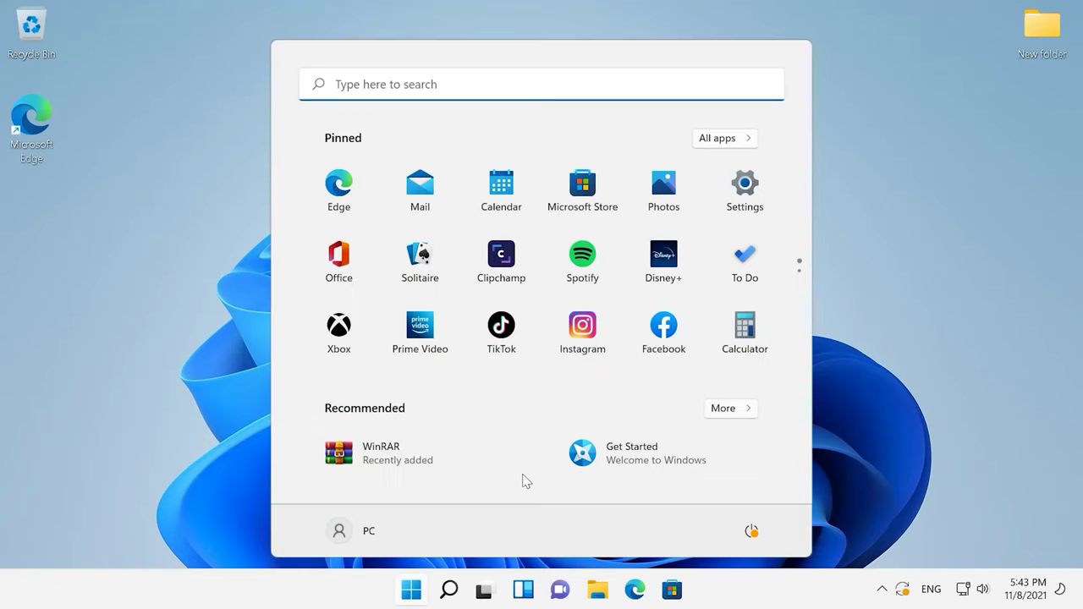
pyautogui.click(741, 214)
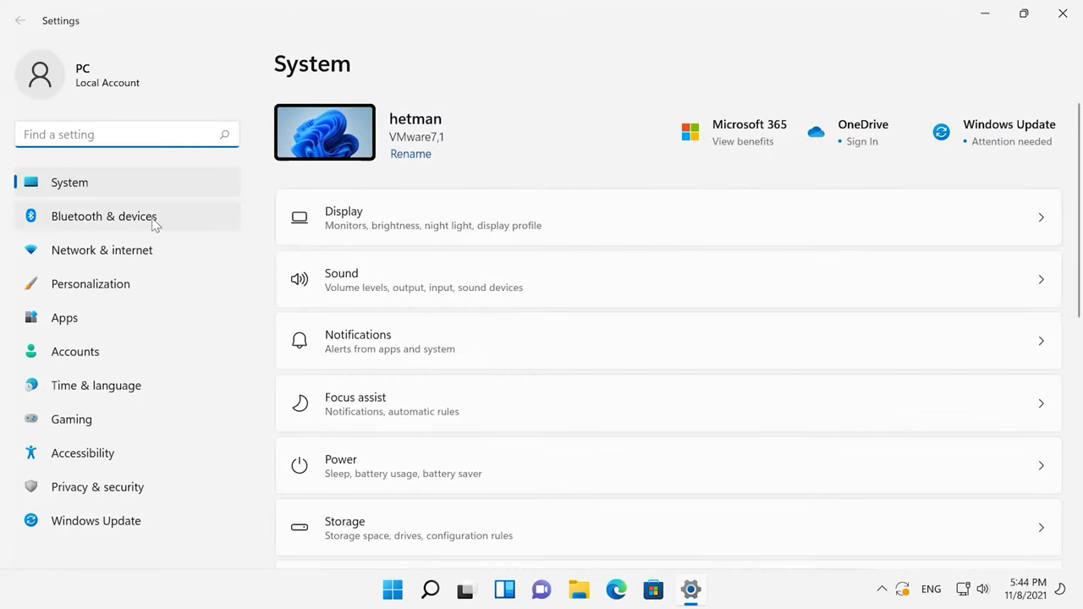
pyautogui.click(427, 346)
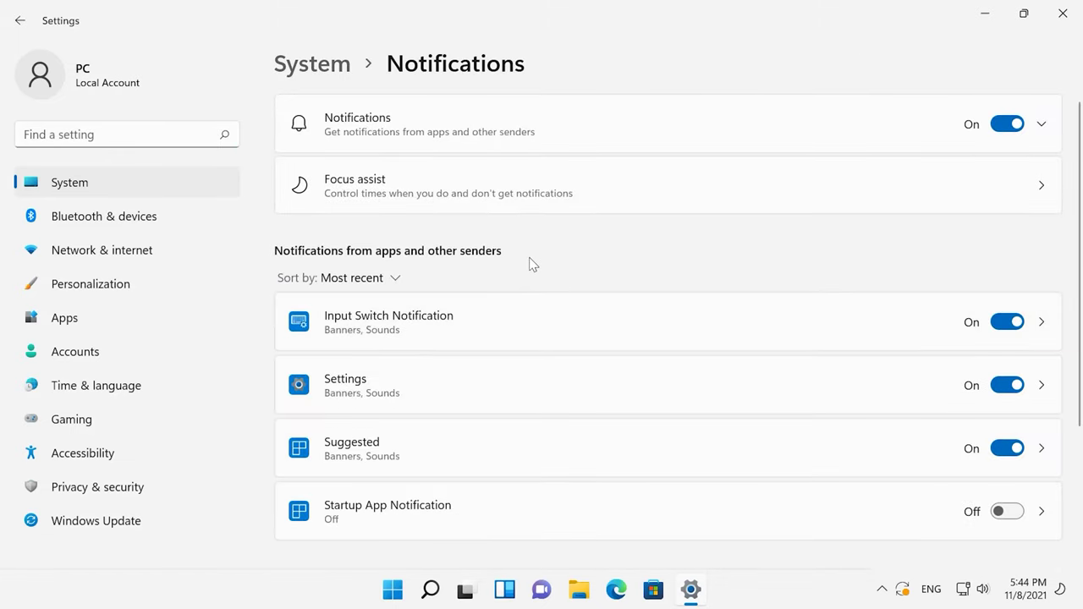
pyautogui.scroll(-3, 530, 271)
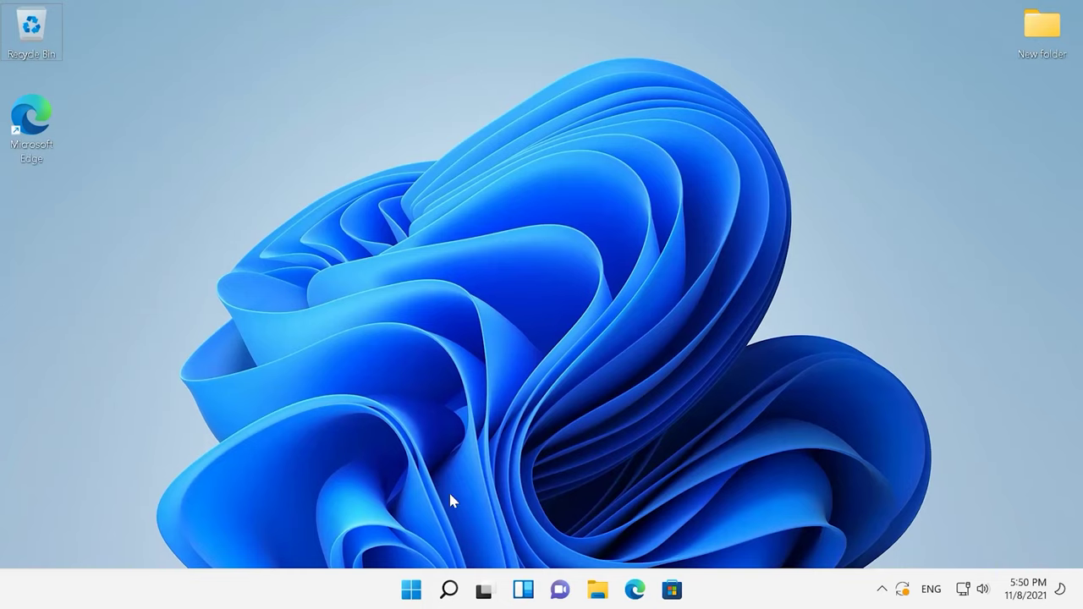
# Open Calculator's advanced options from the installed apps list
pyautogui.rightClick(418, 590)
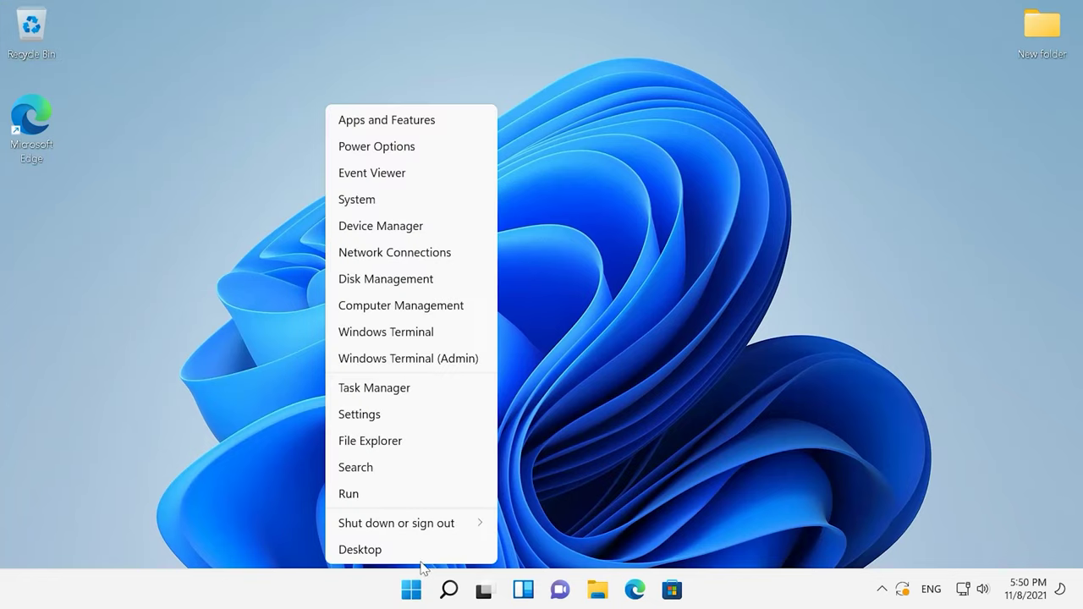
pyautogui.click(474, 122)
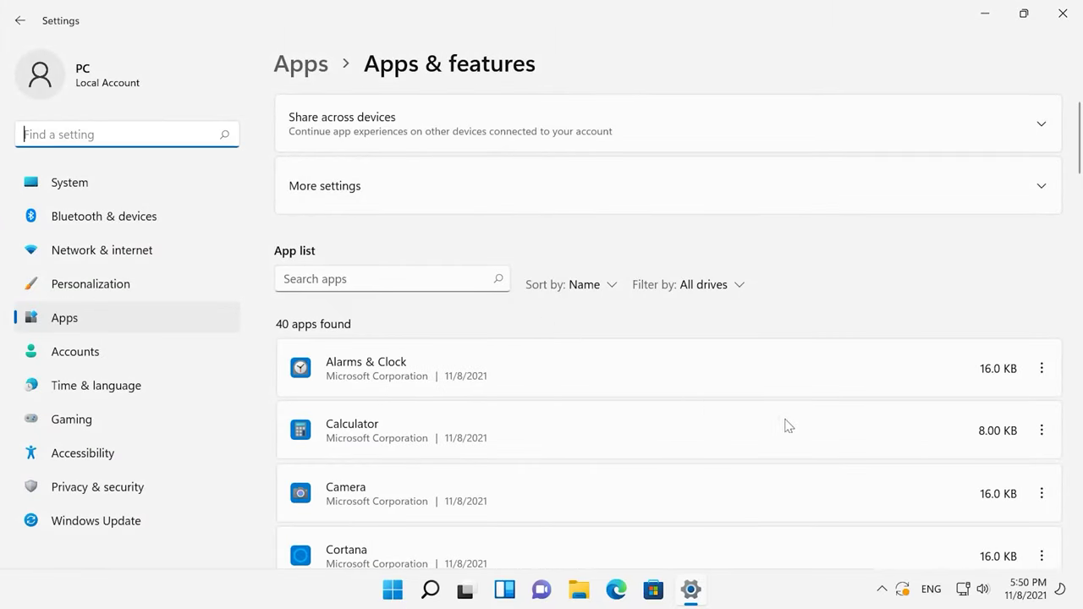
pyautogui.scroll(-2, 782, 426)
pyautogui.click(1042, 360)
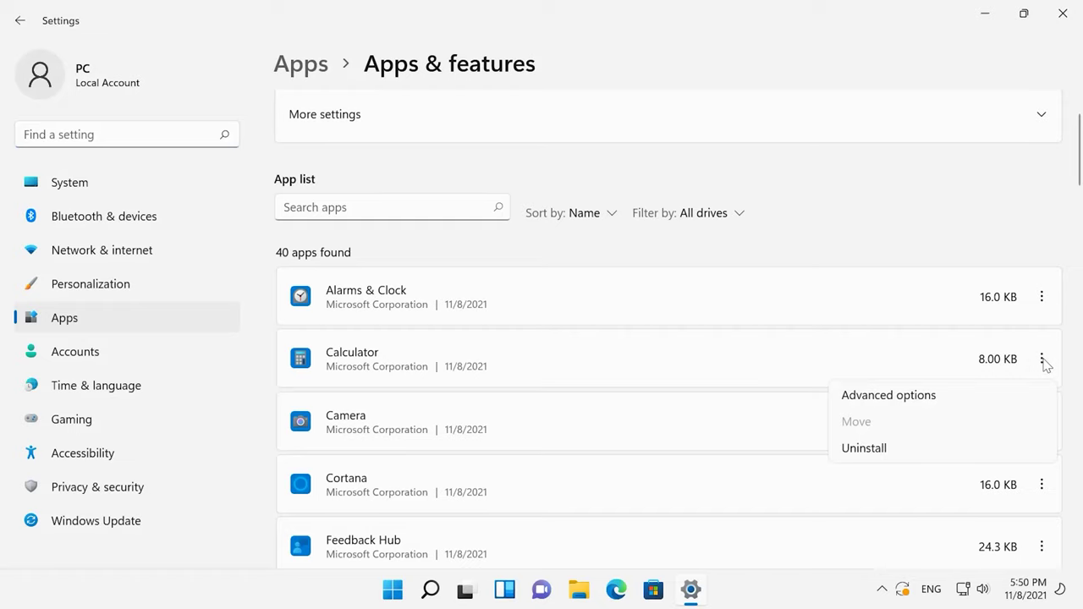
pyautogui.click(1023, 396)
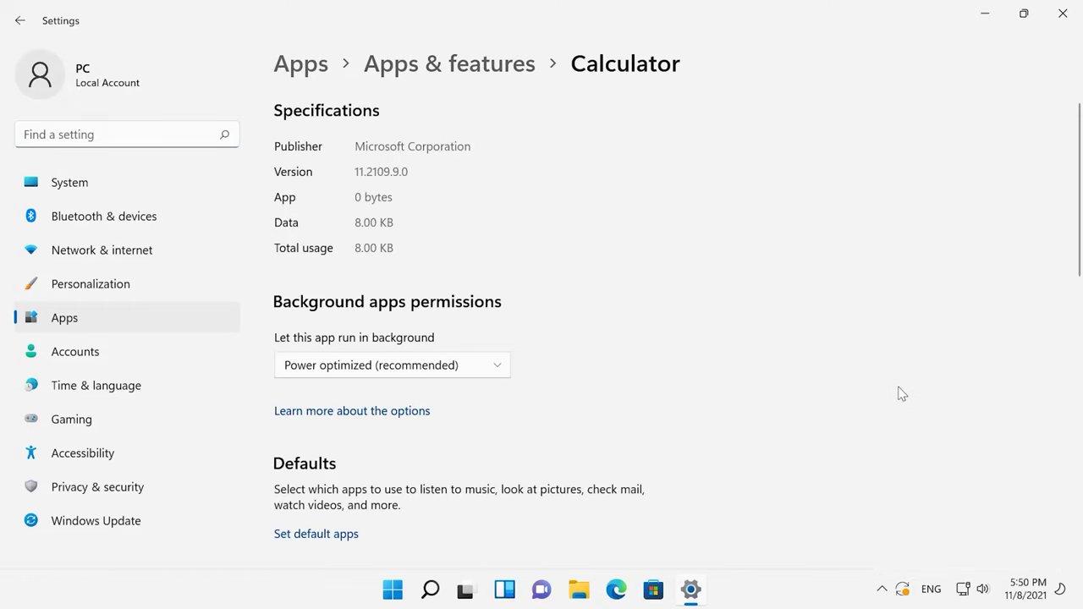
# Set Calculator's 'Let this app run in background' permission to Never
pyautogui.scroll(-2, 592, 355)
pyautogui.click(466, 297)
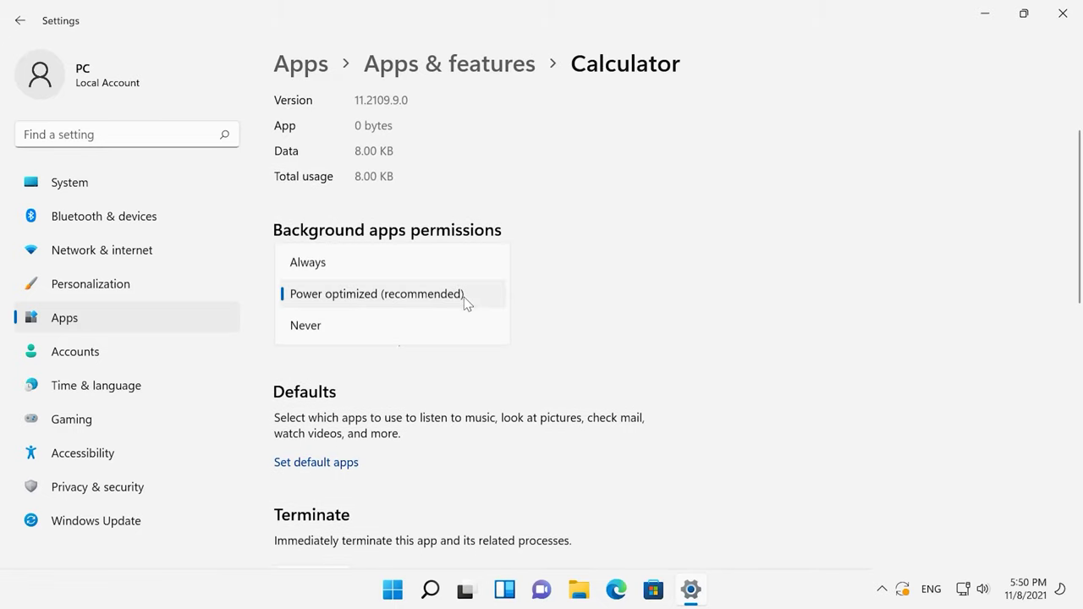
pyautogui.click(455, 325)
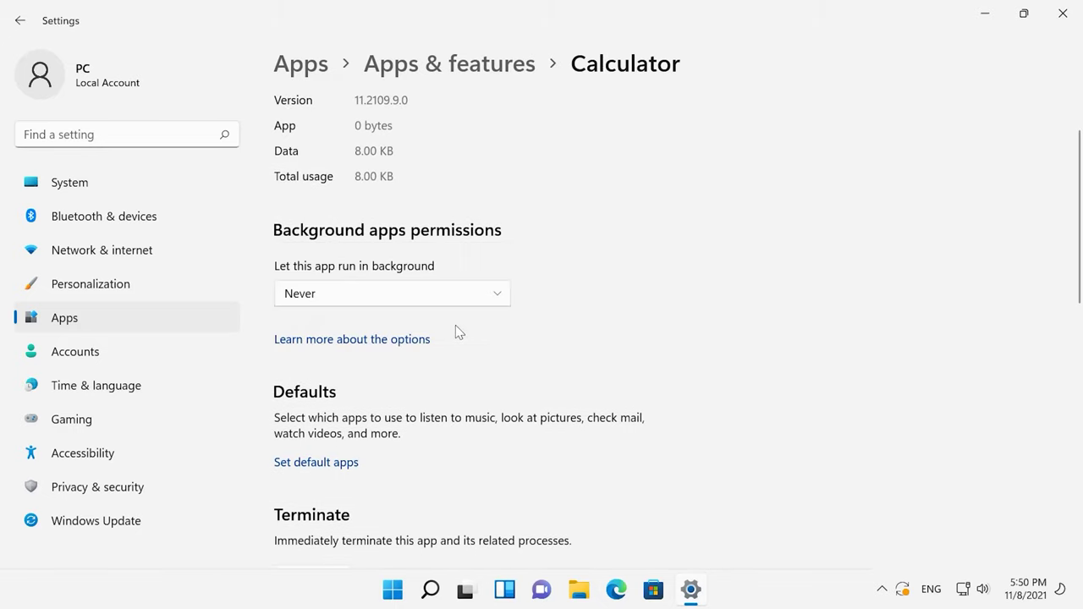
pyautogui.rightClick(393, 589)
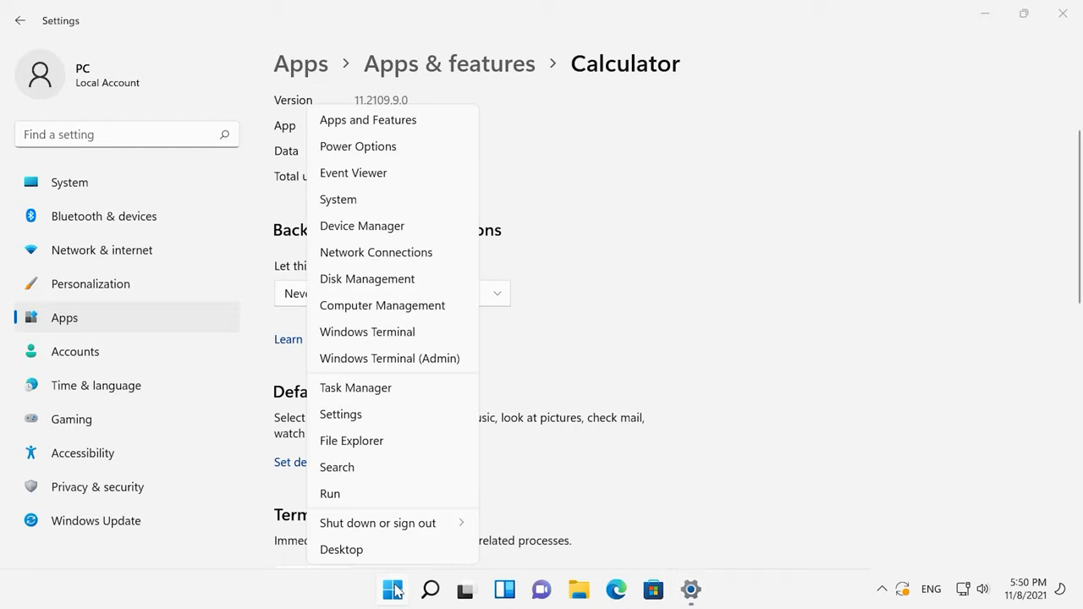
# Launch Task Manager and end the Task Manager process so its window closes
pyautogui.click(410, 399)
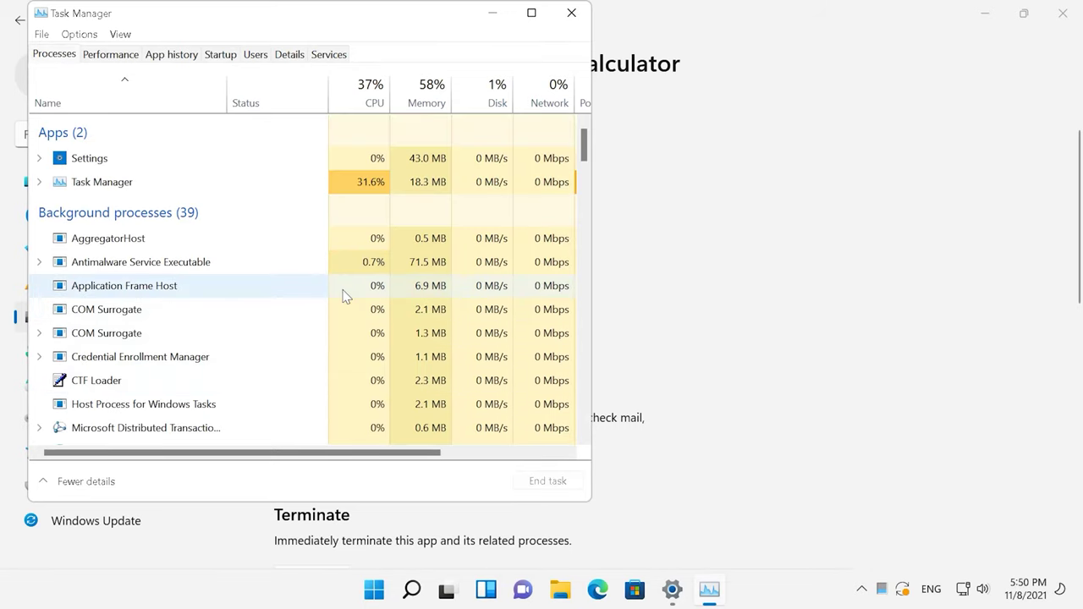
pyautogui.scroll(-1, 345, 295)
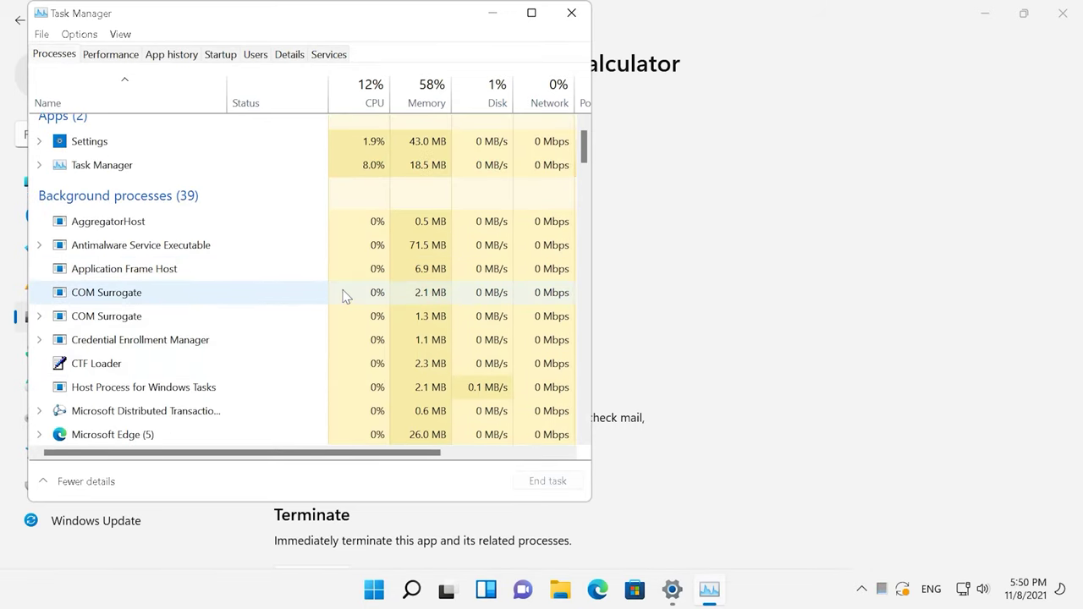
pyautogui.rightClick(237, 173)
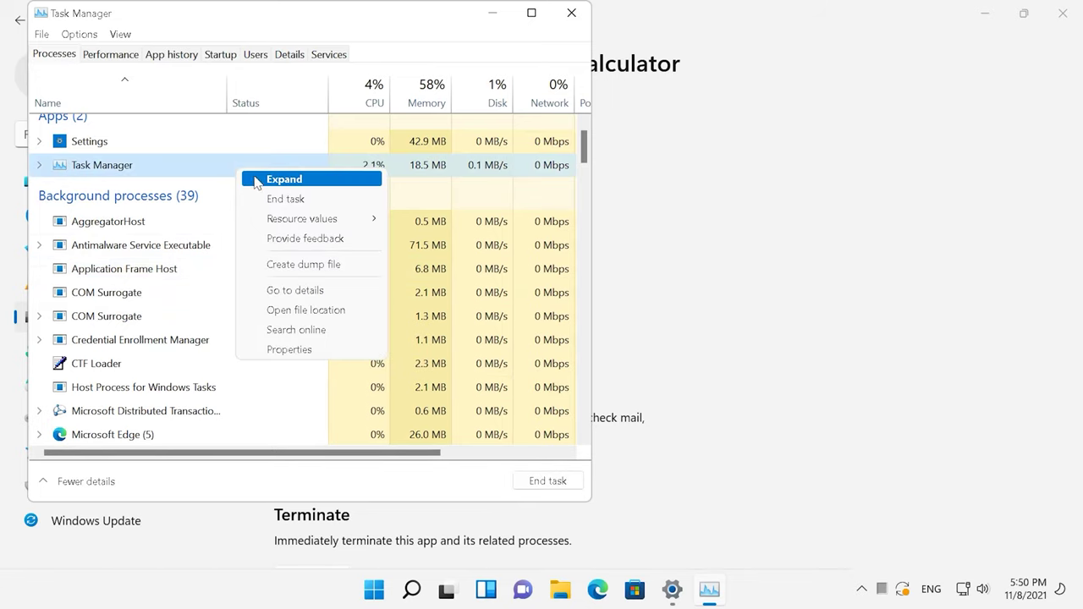
pyautogui.click(273, 202)
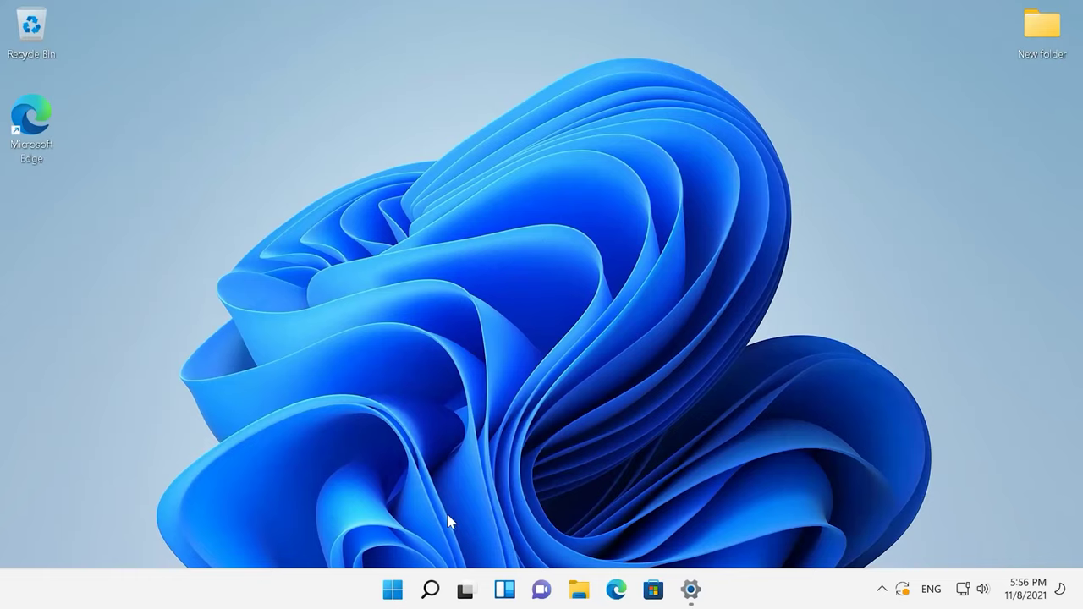
# Search Start for 'iso' and open the Core isolation best match
pyautogui.click(403, 582)
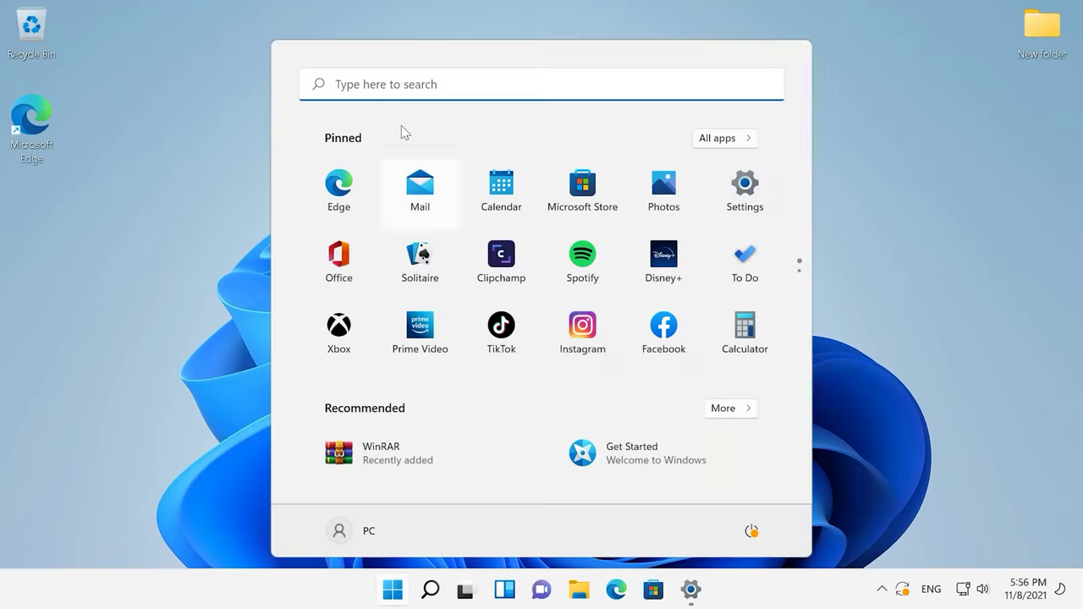
pyautogui.click(375, 82)
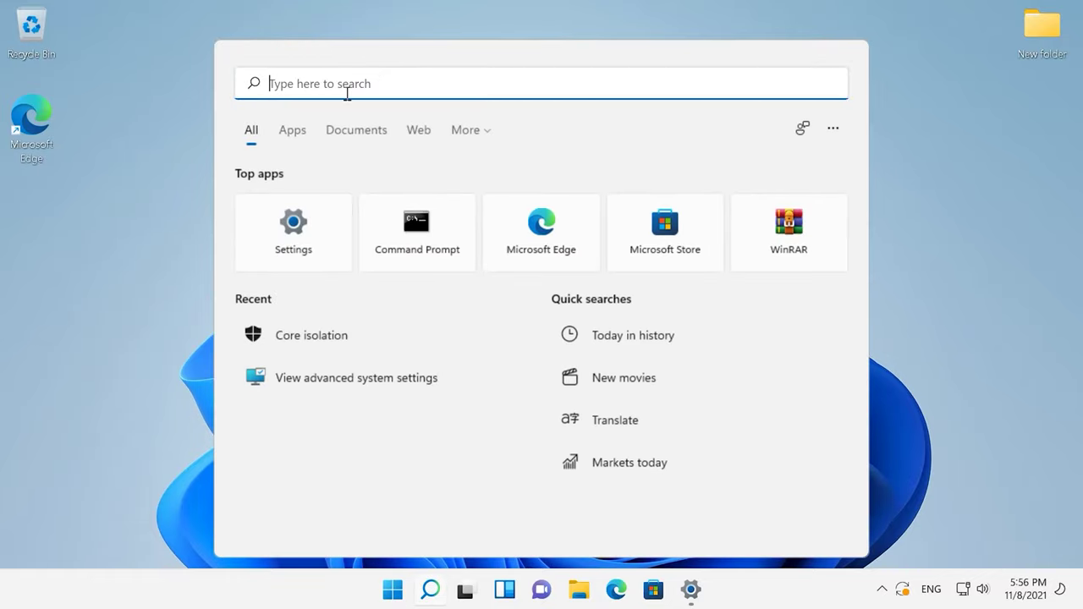
pyautogui.write('iso')
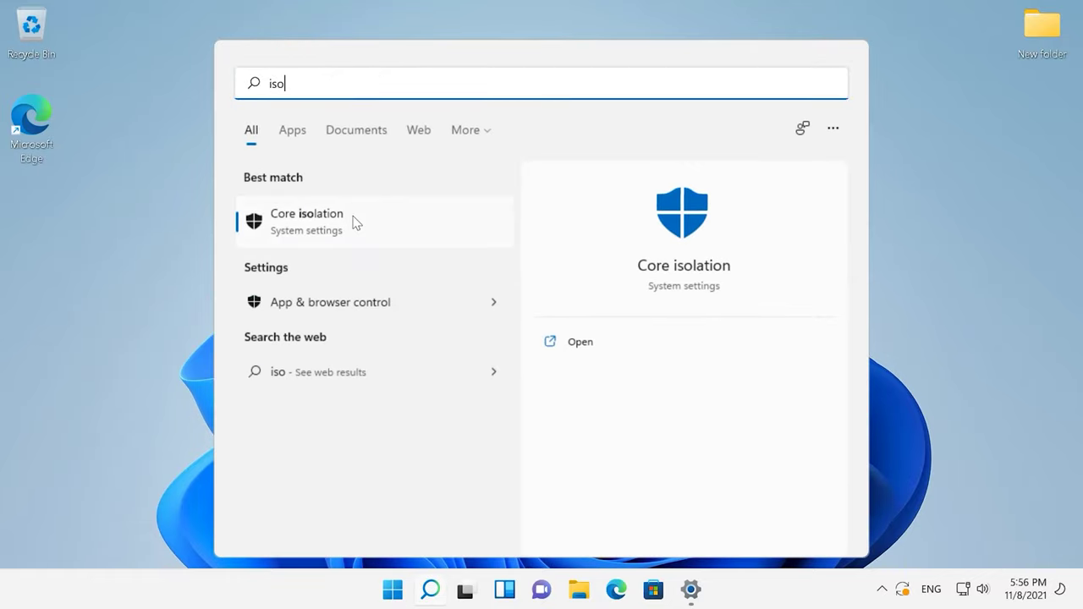
pyautogui.click(306, 220)
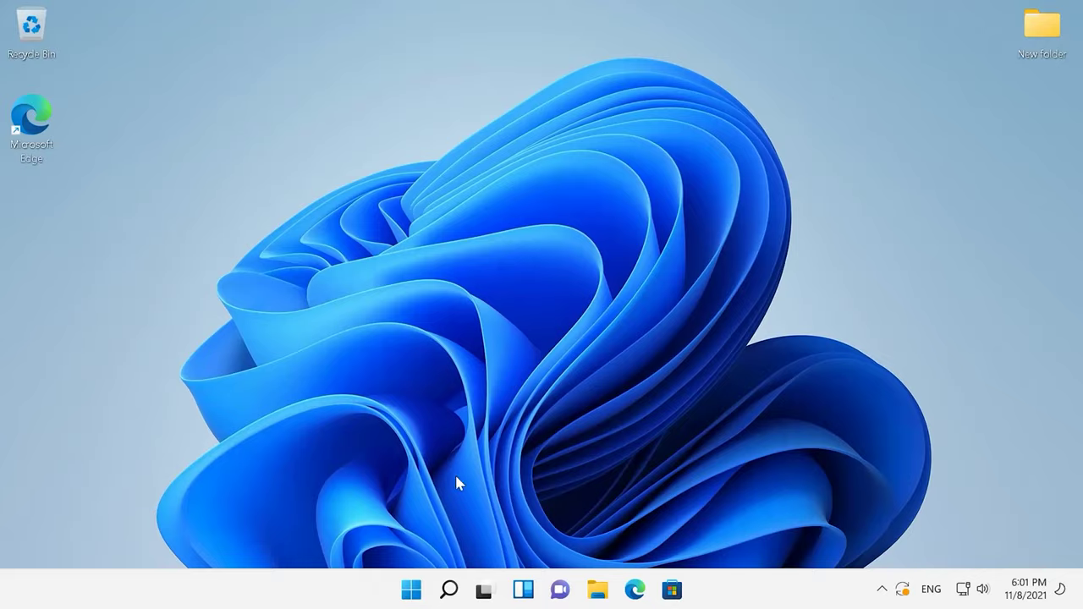
# Confirm Game Mode is on in Settings > Gaming, then go to the Xbox Game Bar page
pyautogui.click(412, 590)
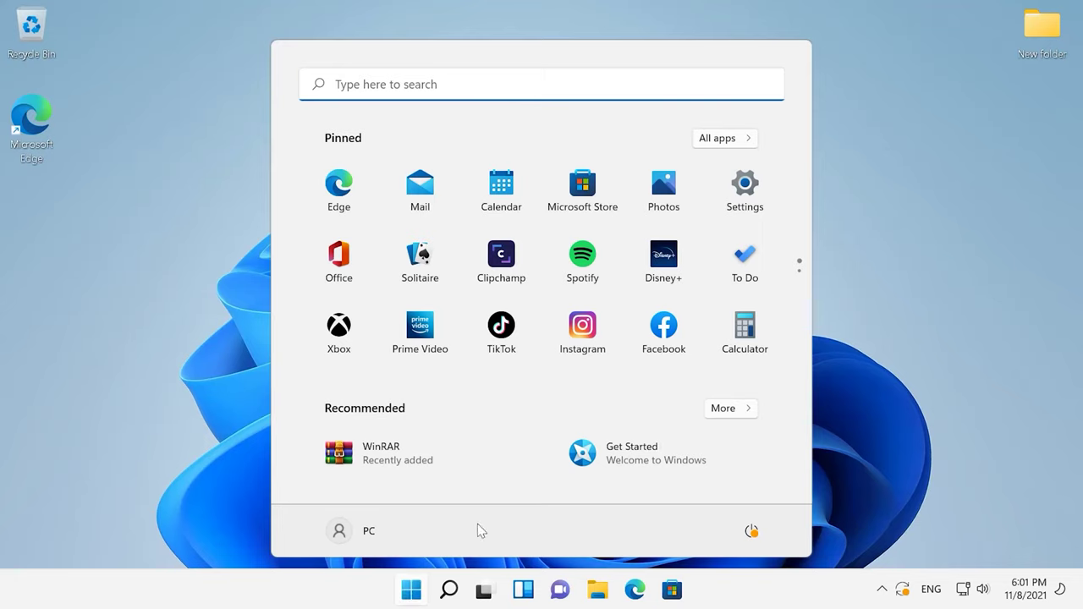
pyautogui.click(751, 211)
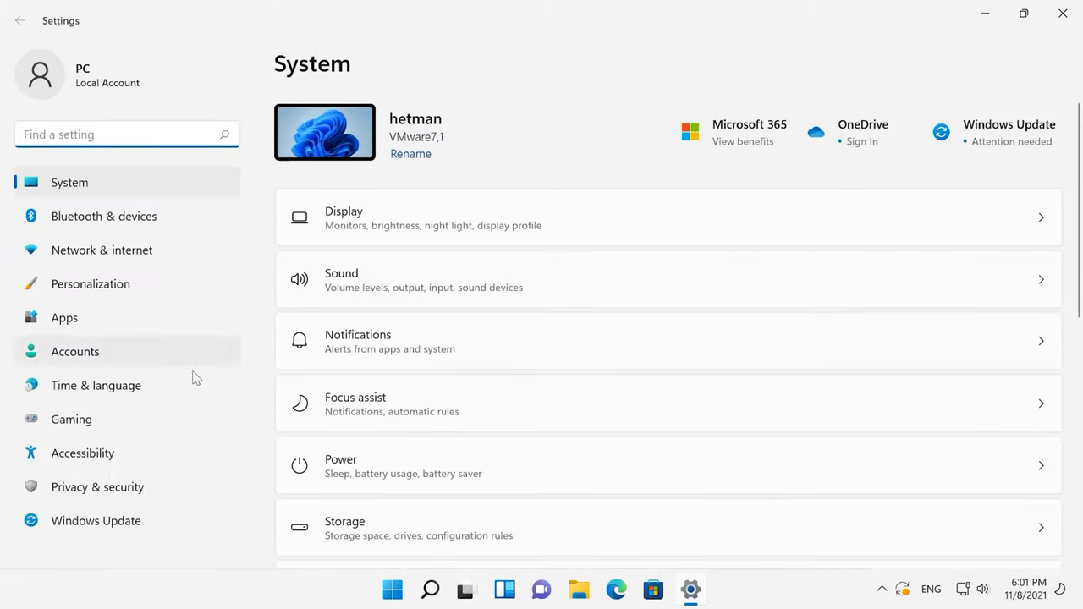
pyautogui.click(141, 419)
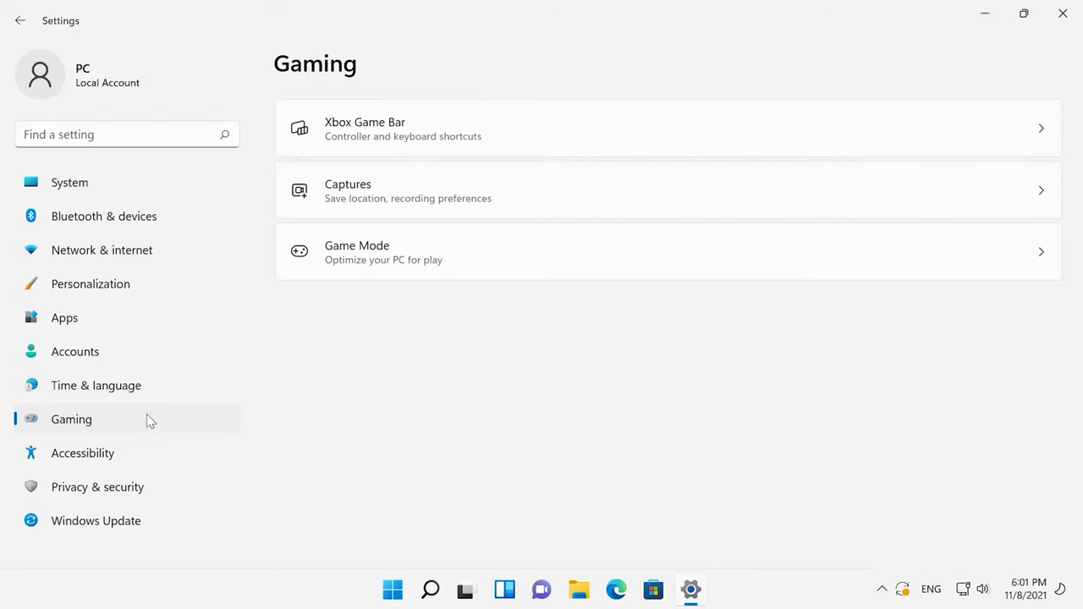
pyautogui.click(398, 269)
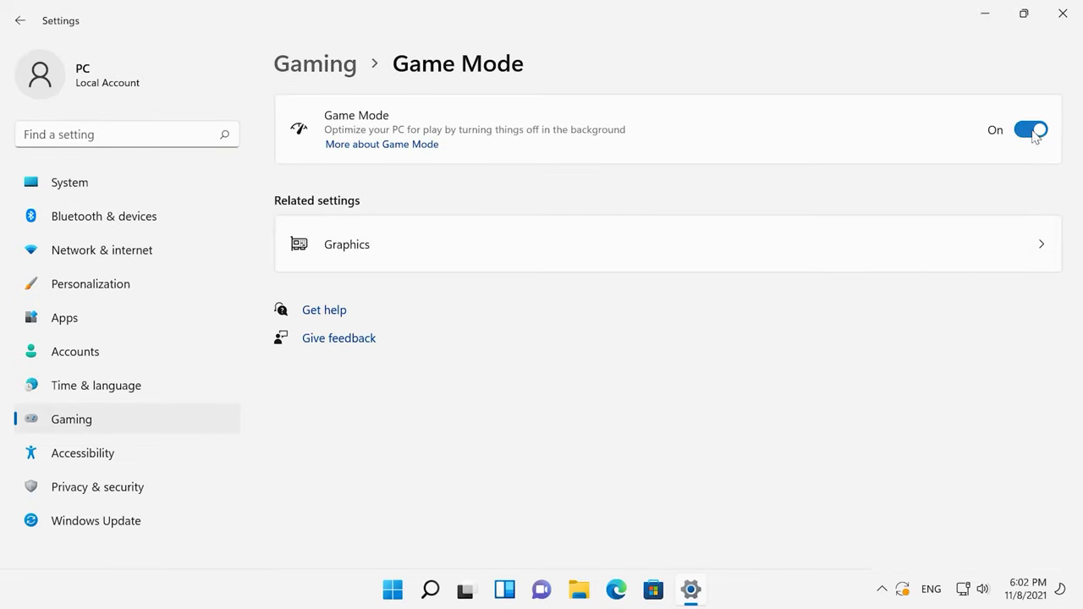
pyautogui.click(18, 21)
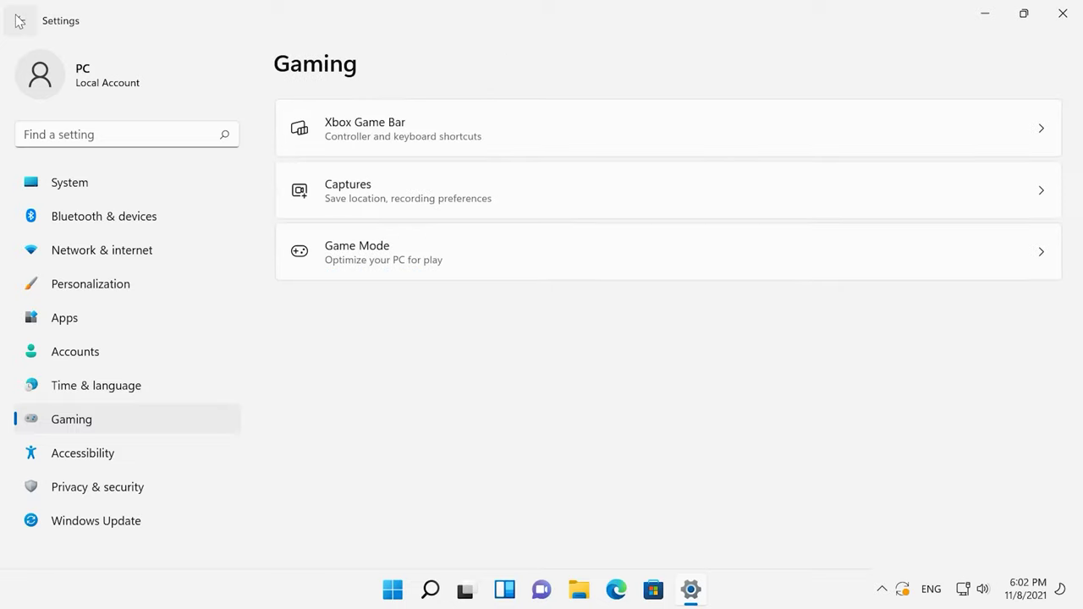
pyautogui.click(550, 132)
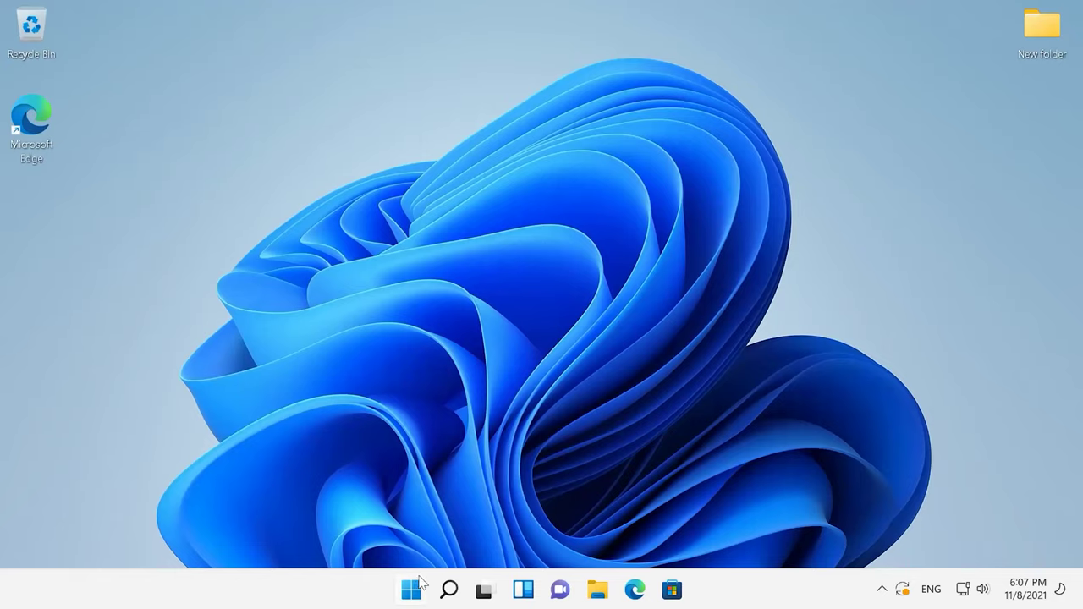
# Open Settings and go to System > About to view the device and Windows specifications
pyautogui.click(413, 589)
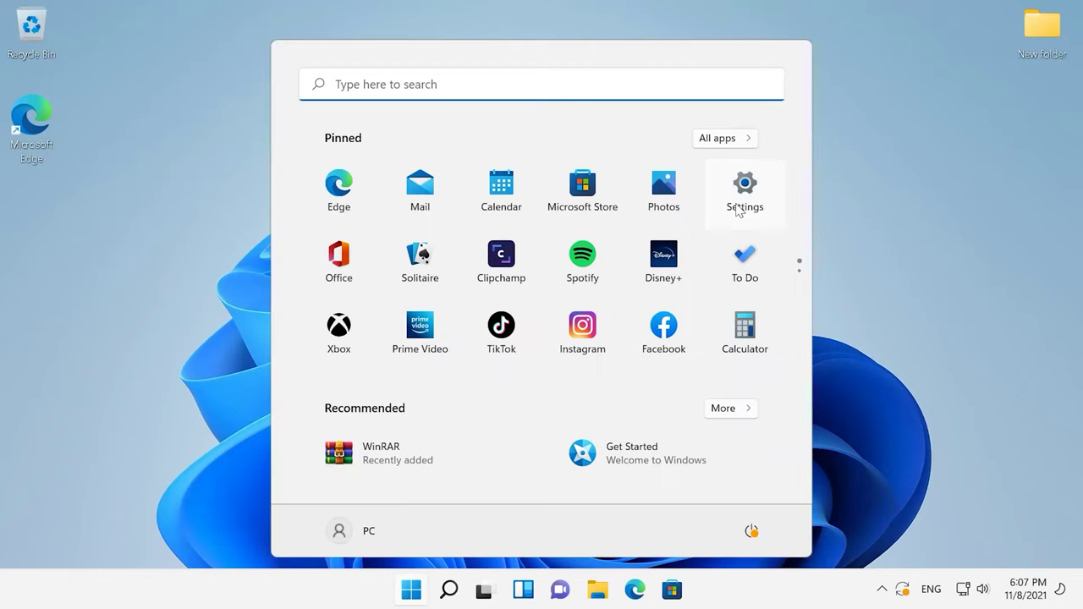
pyautogui.click(738, 211)
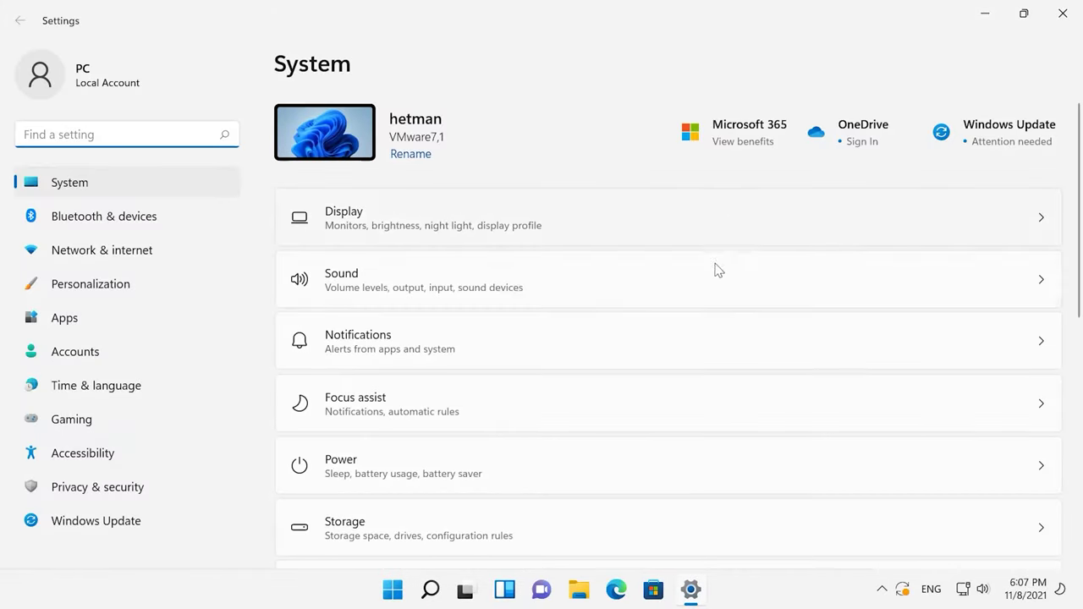
pyautogui.scroll(-6, 719, 315)
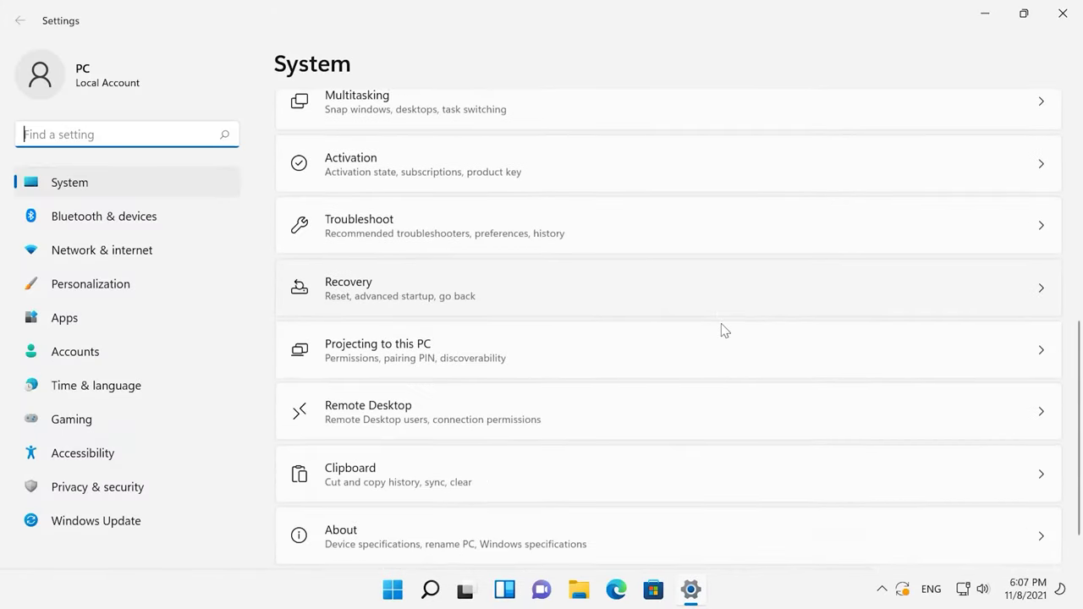
pyautogui.click(639, 508)
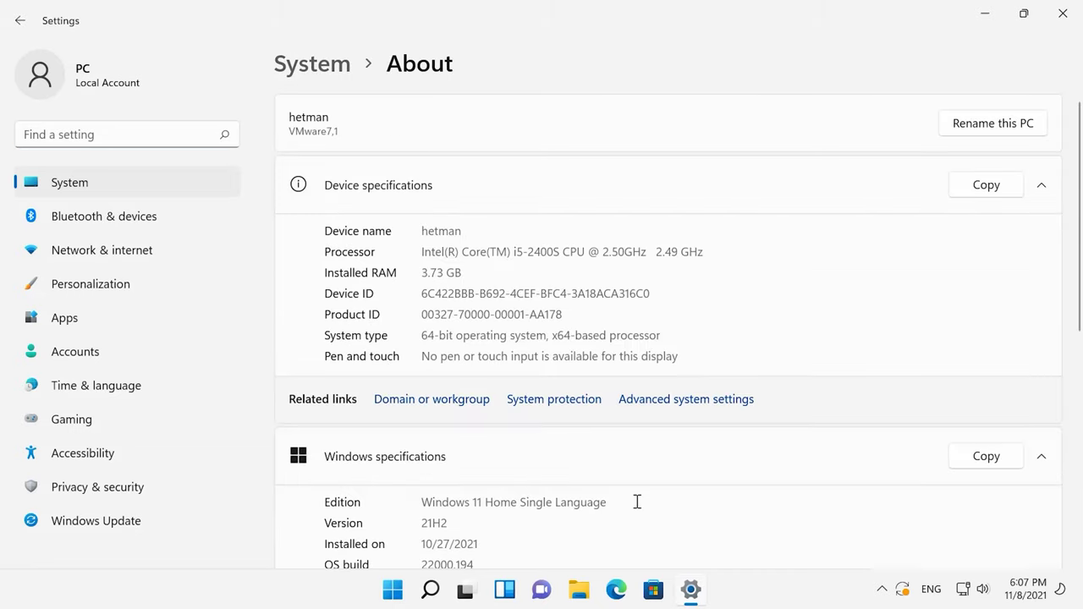
# Replace automatic paging file management with a custom 4000–4000 MB paging file on C:
pyautogui.click(695, 405)
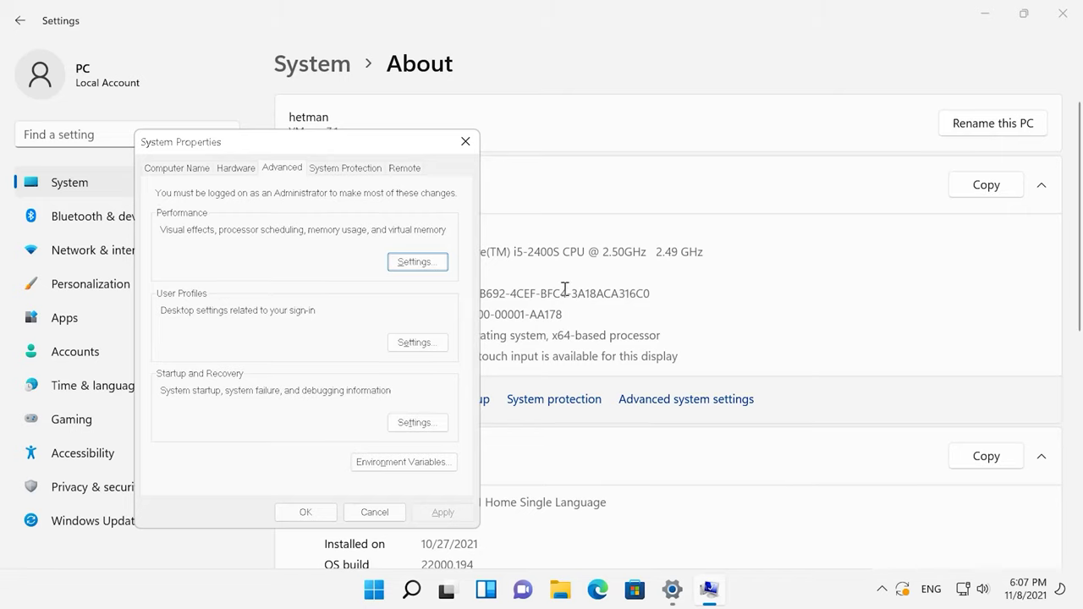
pyautogui.click(416, 264)
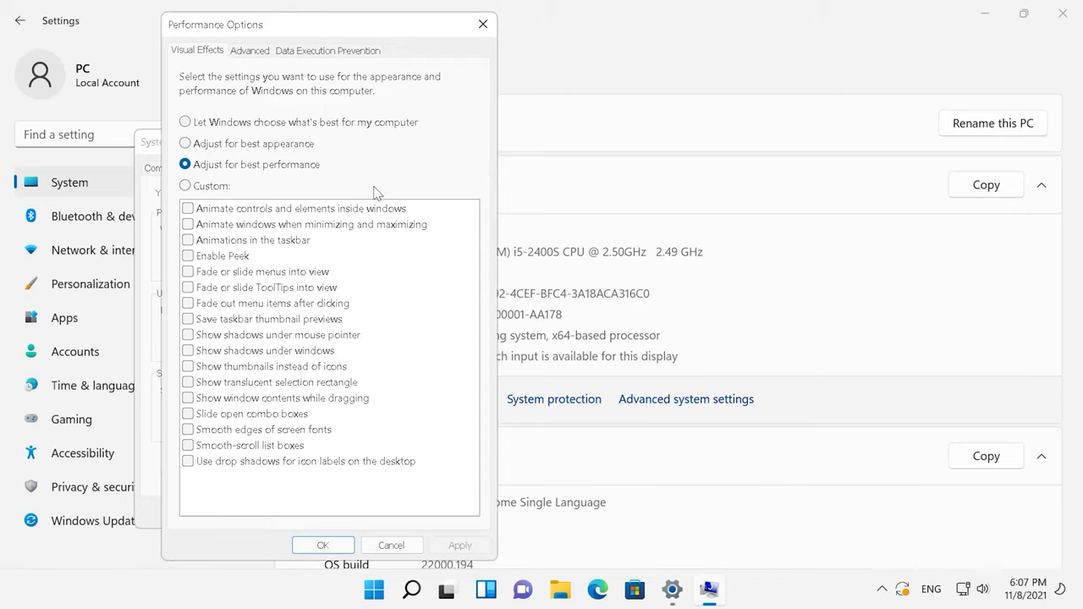
pyautogui.click(250, 50)
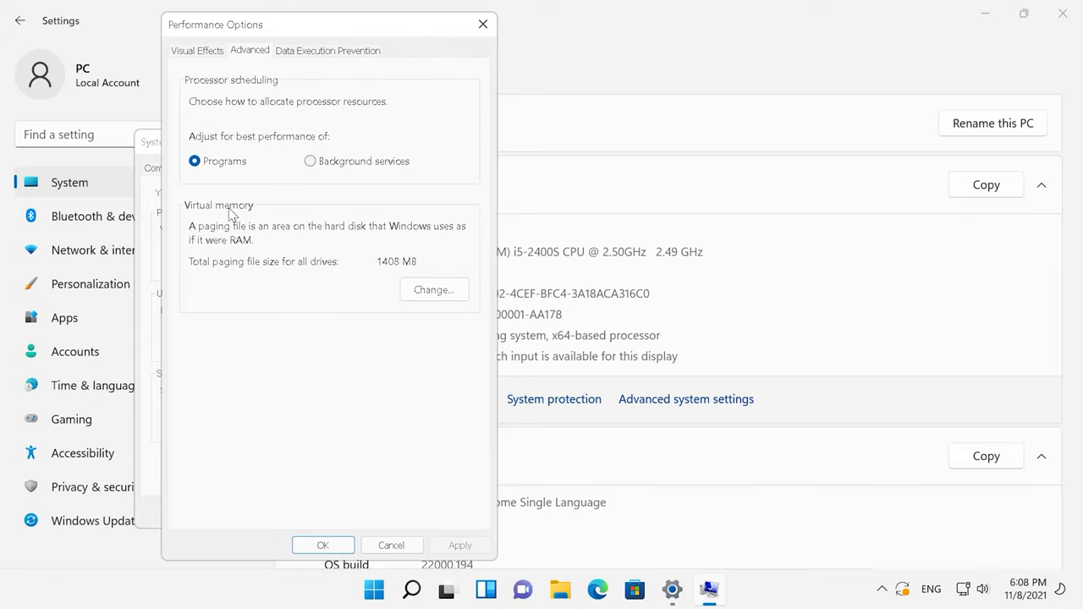
pyautogui.click(420, 291)
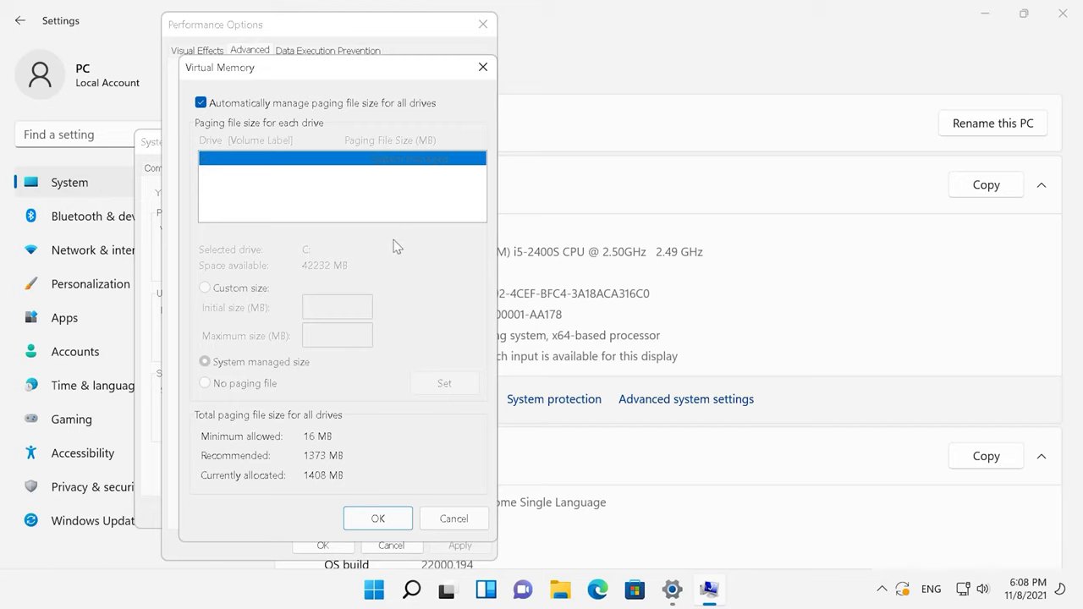
pyautogui.click(217, 105)
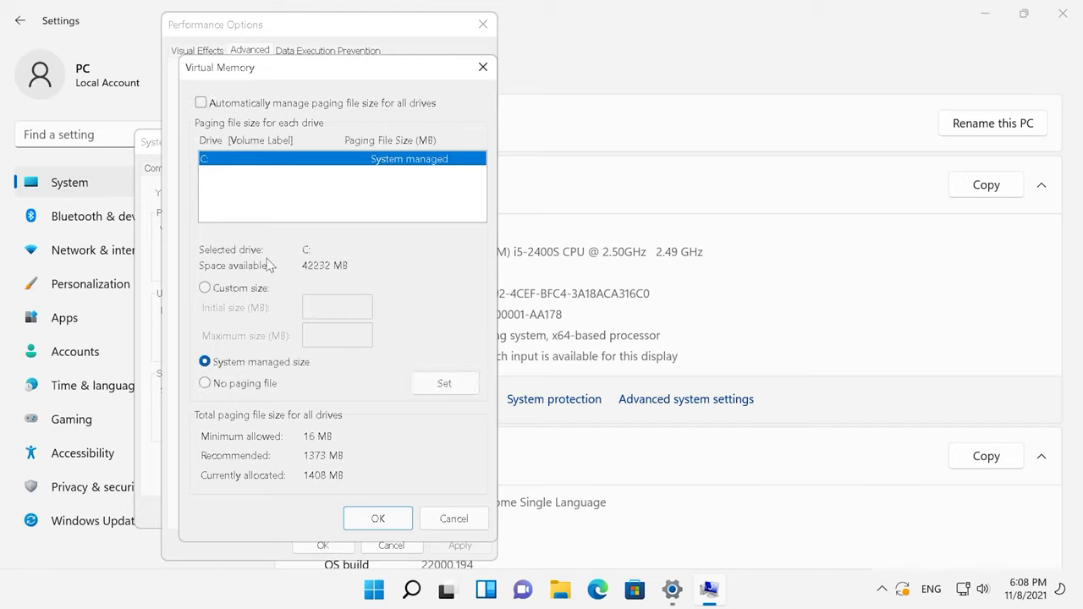
pyautogui.click(244, 297)
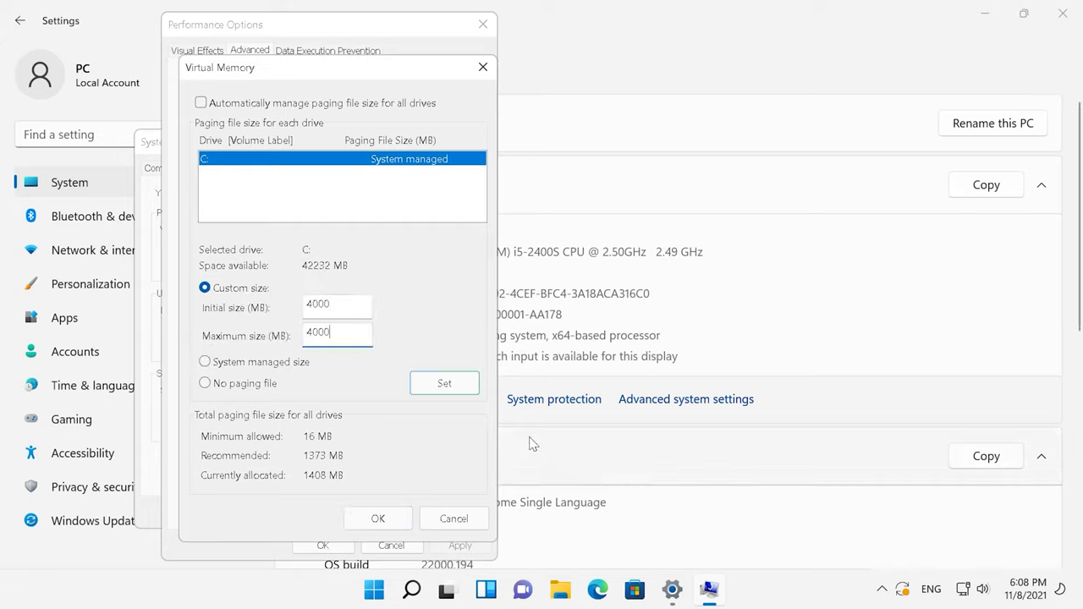
pyautogui.click(462, 392)
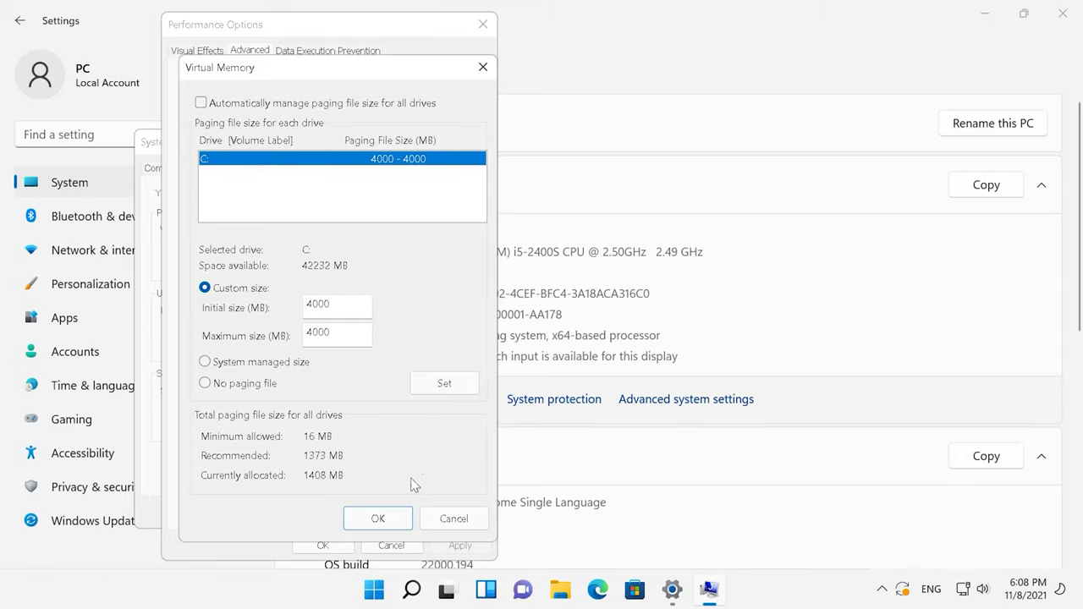
pyautogui.click(378, 518)
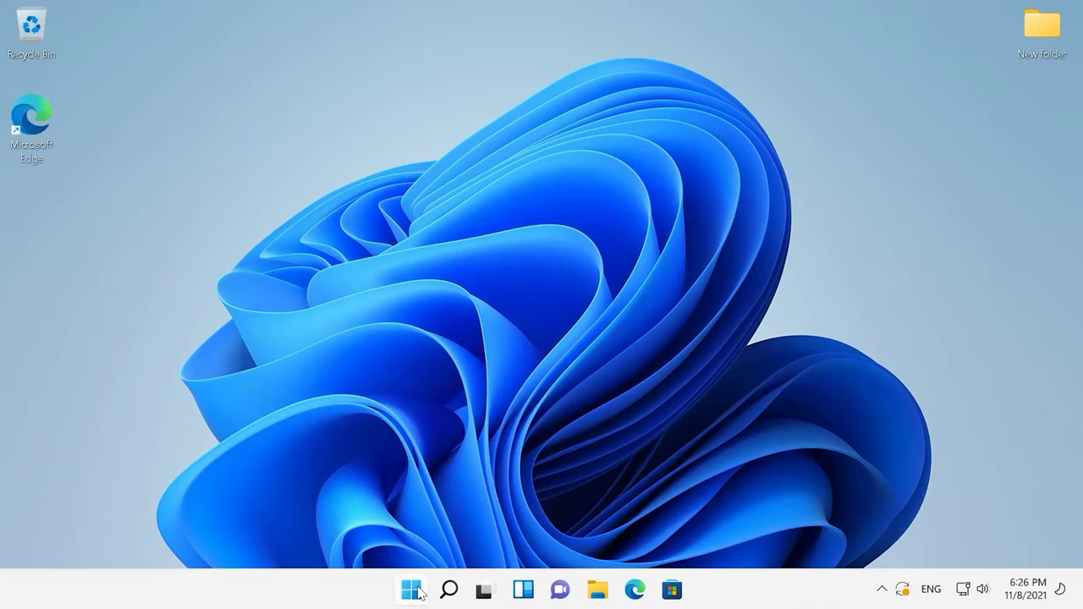
# Open the Start menu from the taskbar to show the pinned apps
pyautogui.click(418, 592)
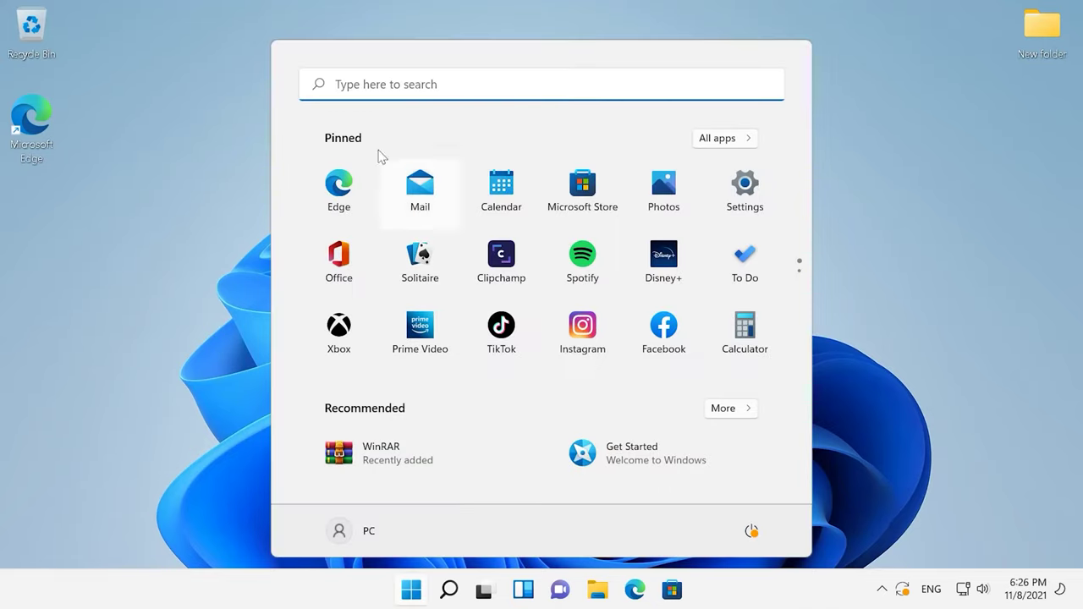
# Run the 'Perform recommended maintenance tasks automatically' troubleshooter as administrator, found by searching 'mainte'
pyautogui.click(377, 89)
pyautogui.write('mainte')
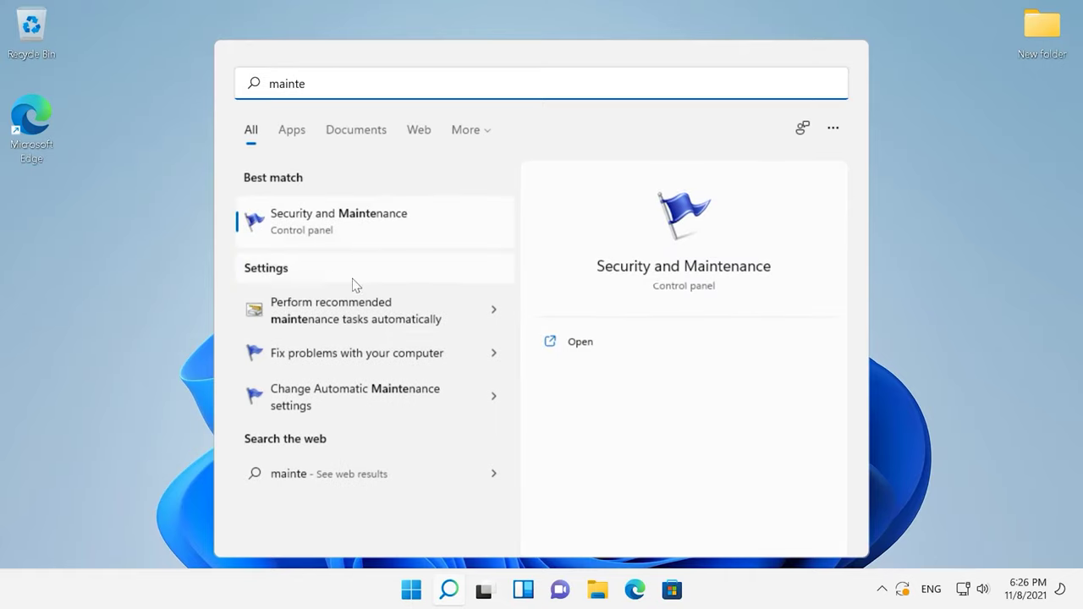
pyautogui.click(355, 309)
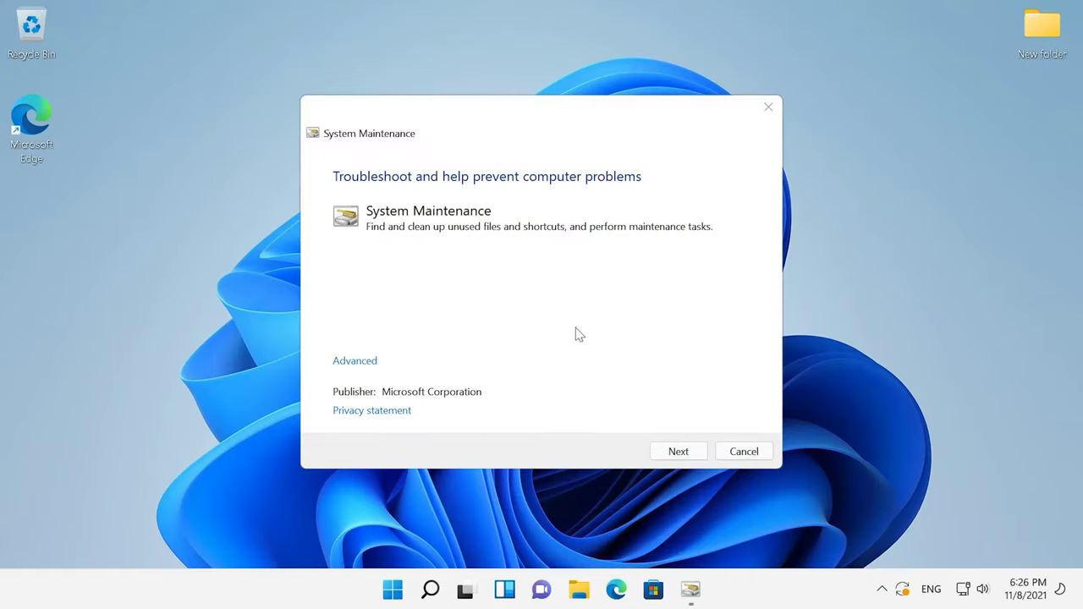
pyautogui.click(678, 451)
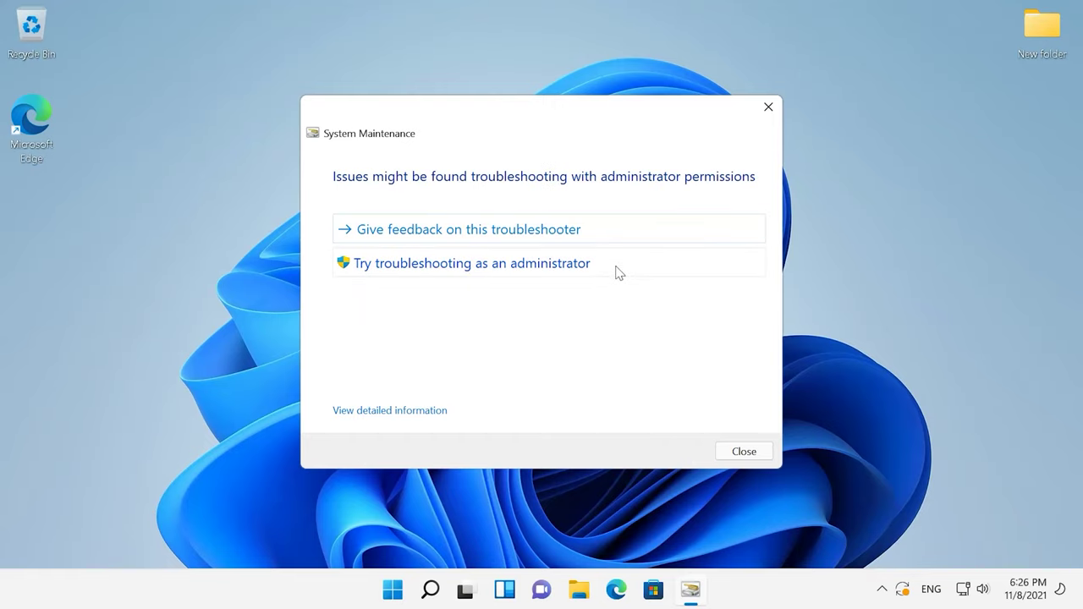
pyautogui.click(619, 273)
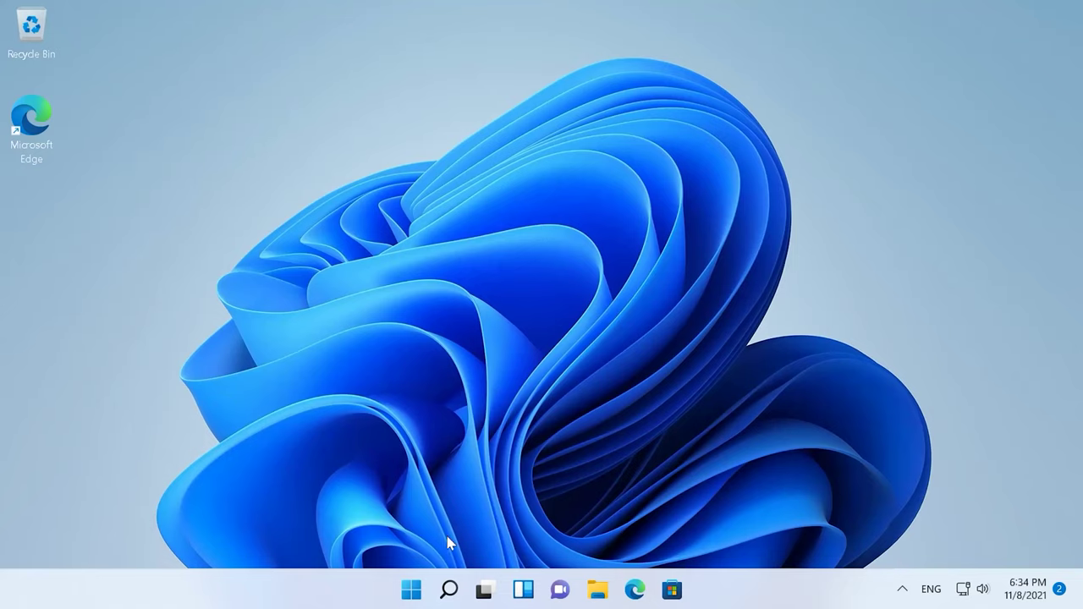
# Open the Services console by searching 'ser'
pyautogui.click(412, 589)
pyautogui.click(374, 89)
pyautogui.write('s')
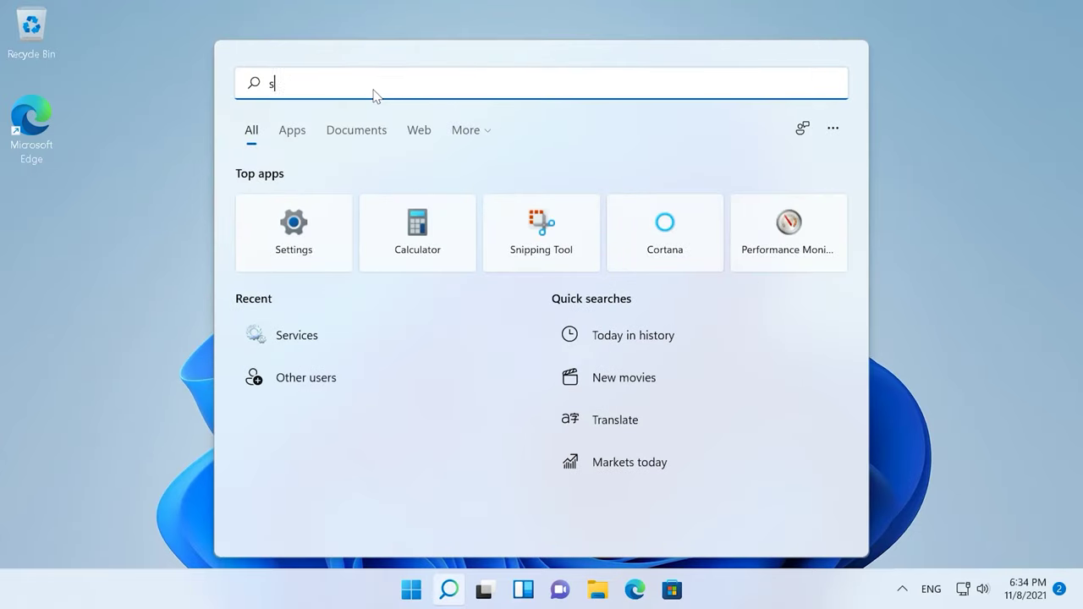
pyautogui.write('er')
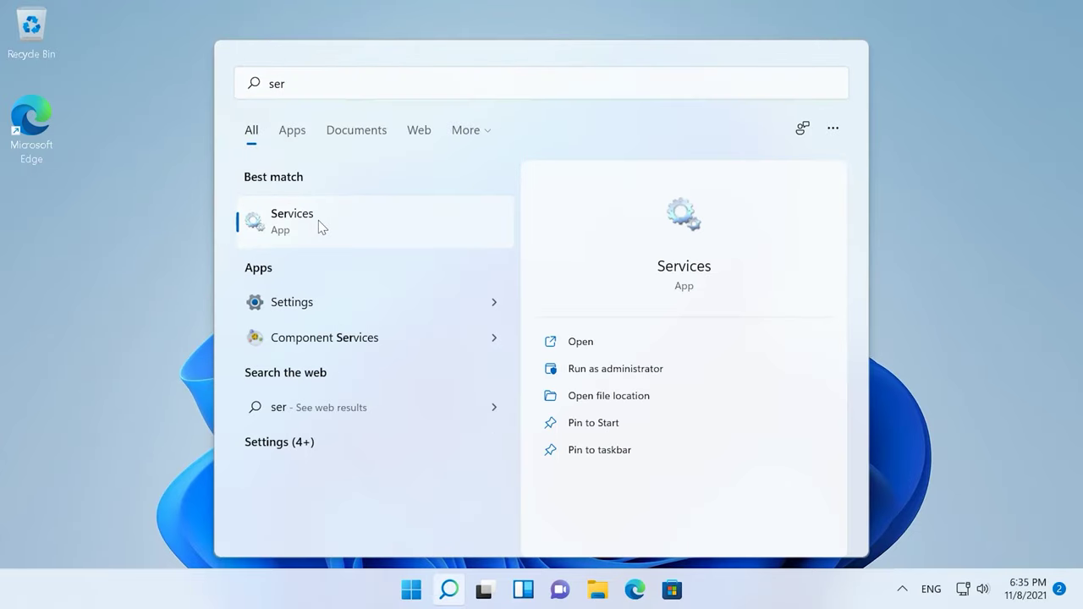
pyautogui.click(318, 221)
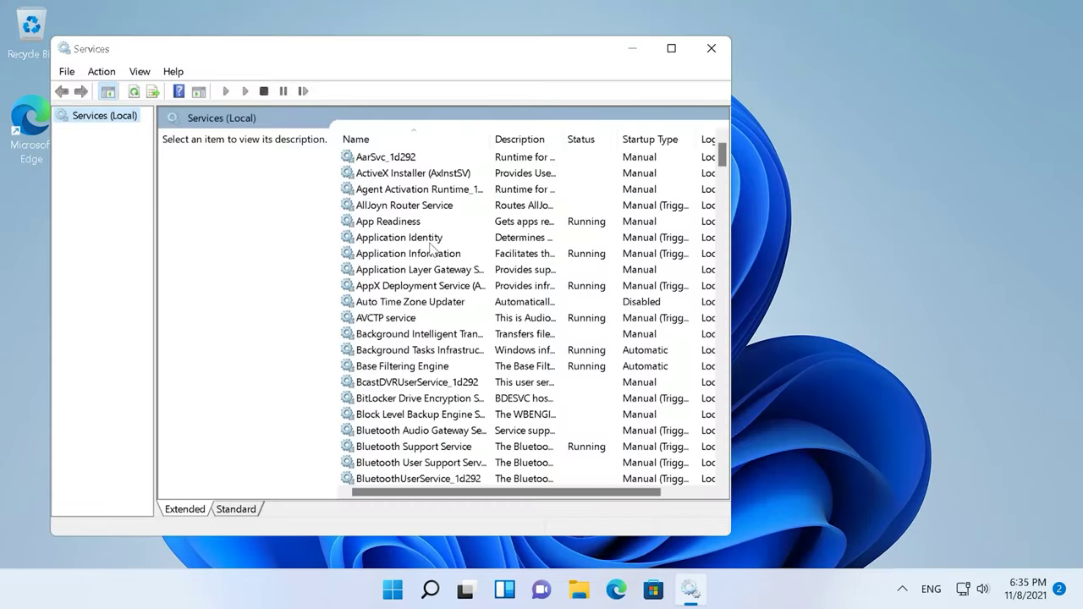
# Stop the Windows Search service from its Properties, confirm with OK, and close Services
pyautogui.click(407, 238)
pyautogui.write('windows audio')
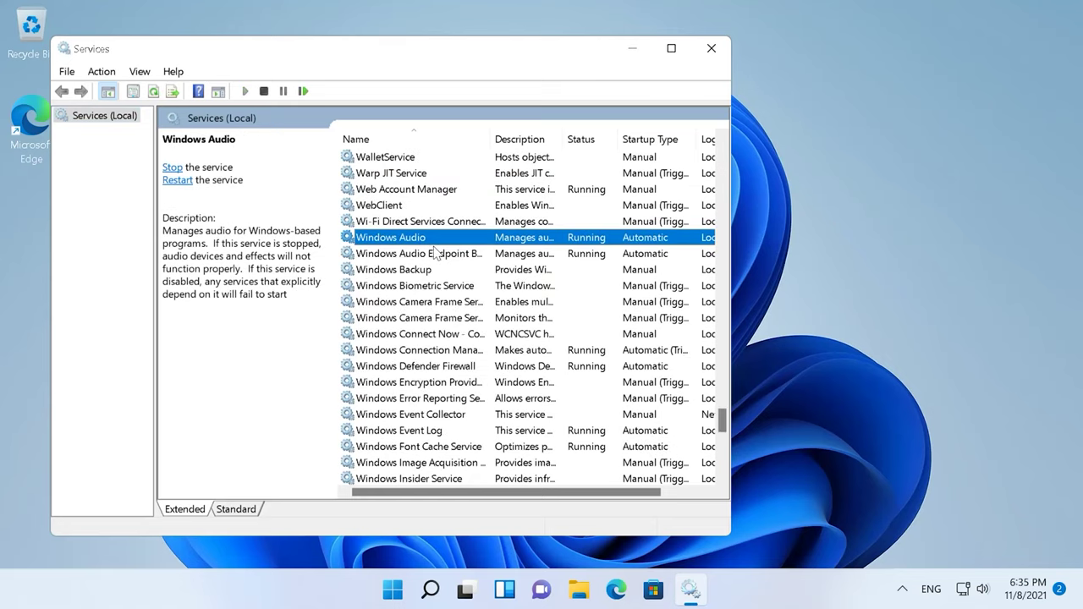
pyautogui.scroll(-4, 434, 252)
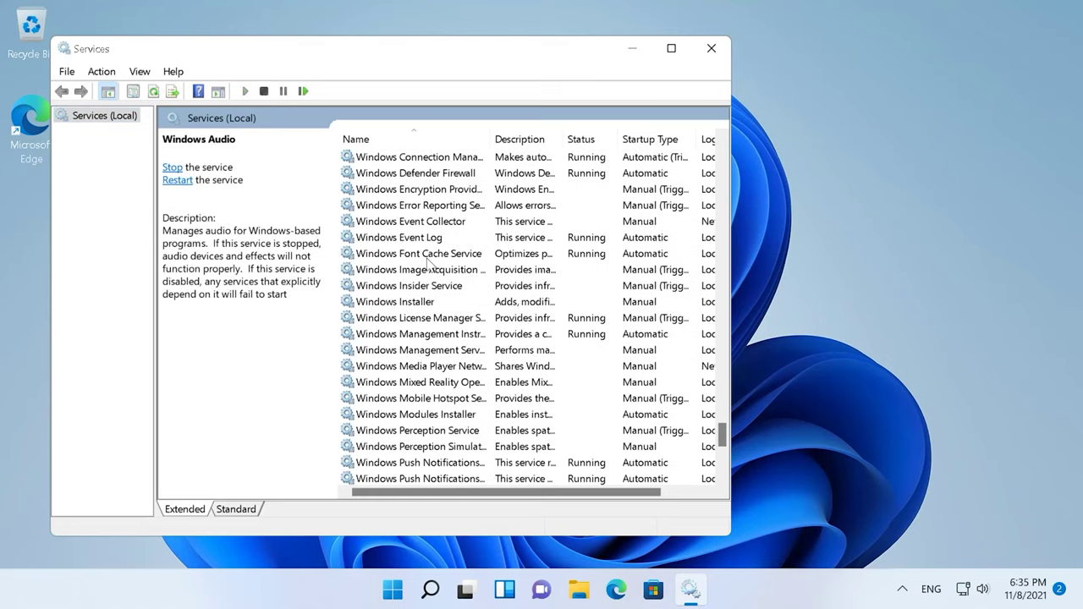
pyautogui.scroll(-2, 441, 272)
pyautogui.click(433, 430)
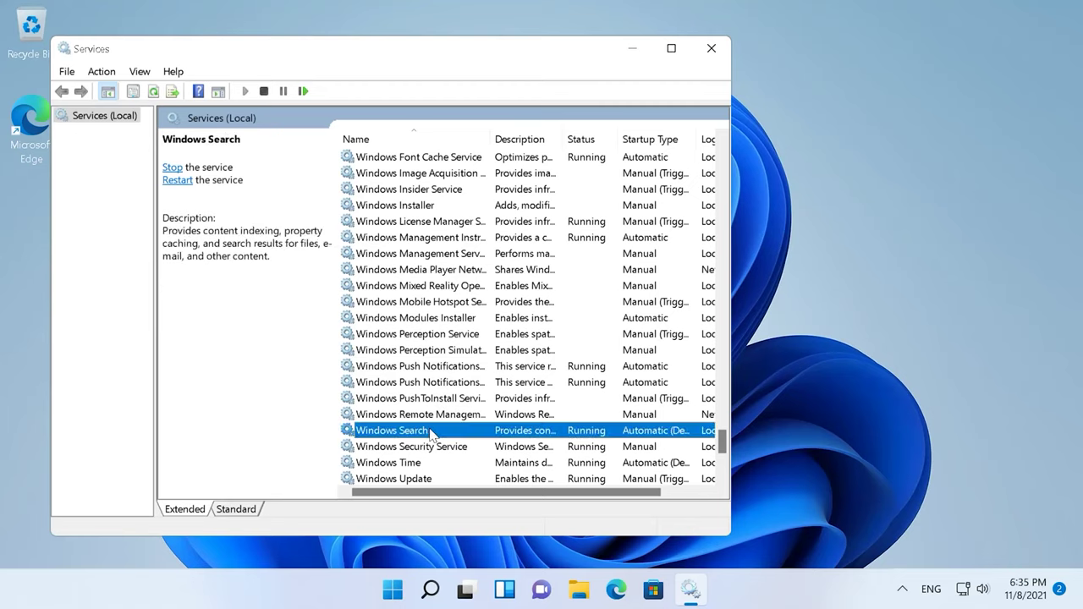
pyautogui.rightClick(432, 432)
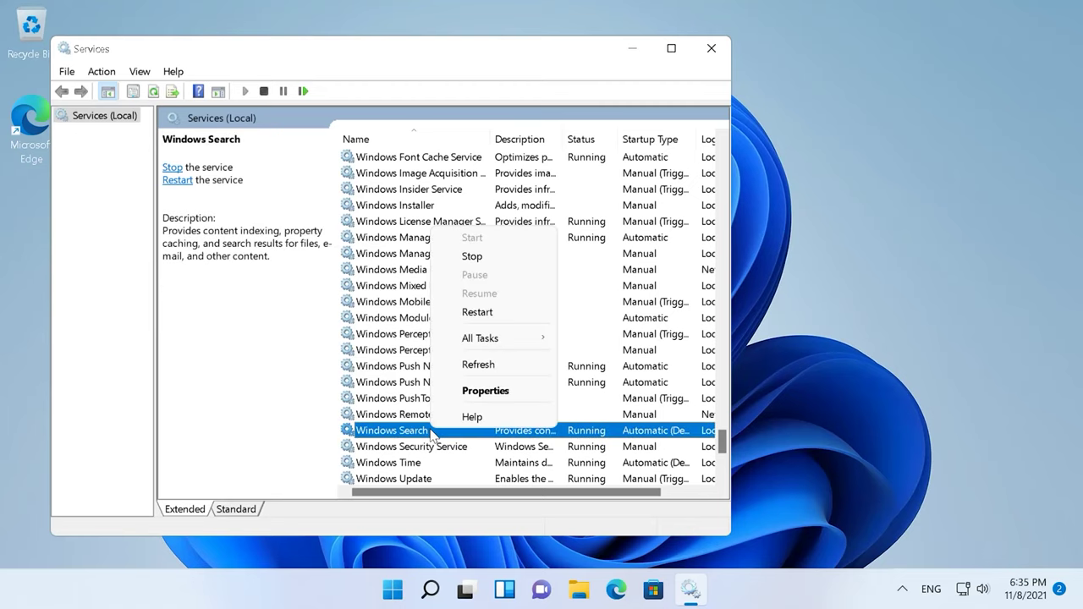
pyautogui.click(475, 392)
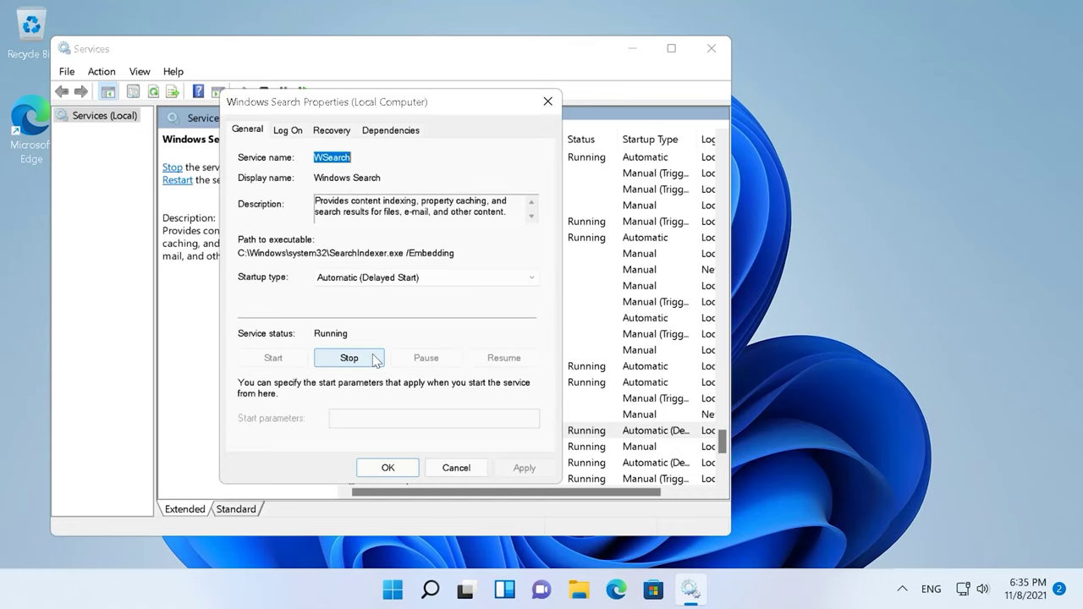
pyautogui.click(373, 359)
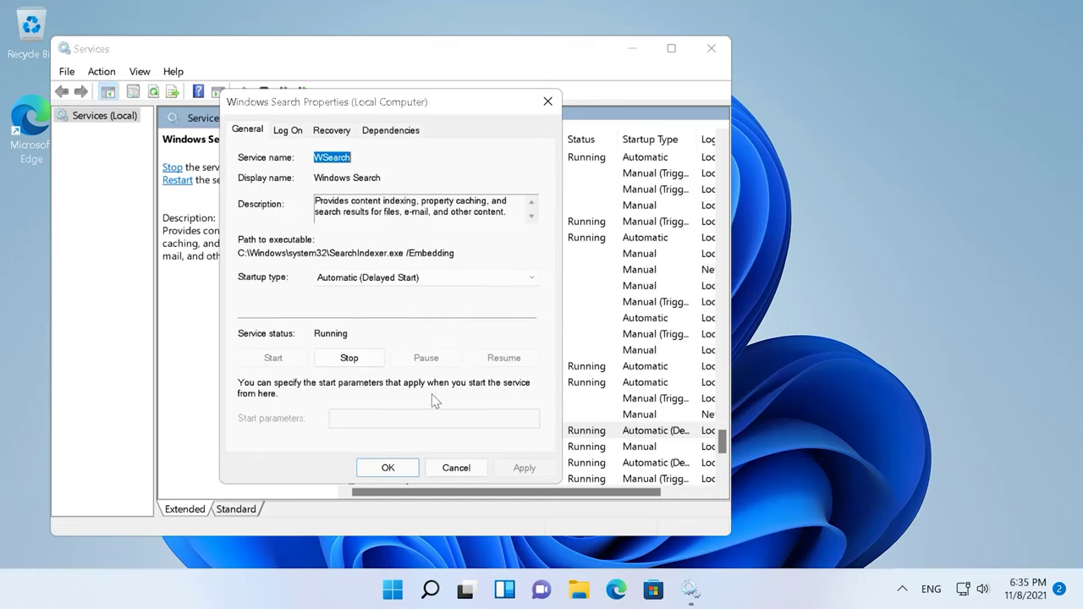
pyautogui.click(387, 468)
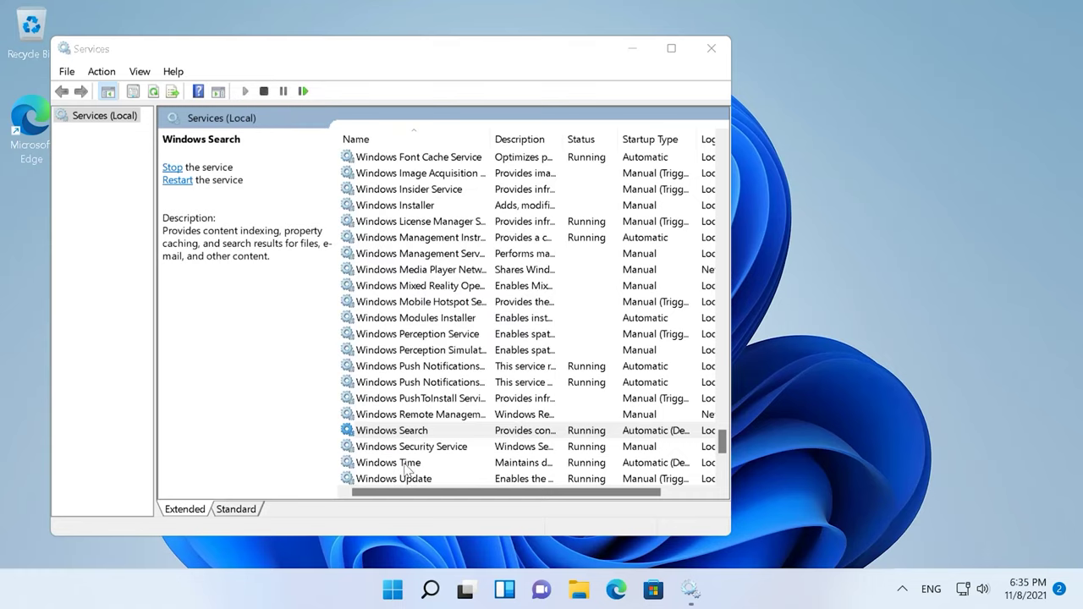
pyautogui.click(711, 49)
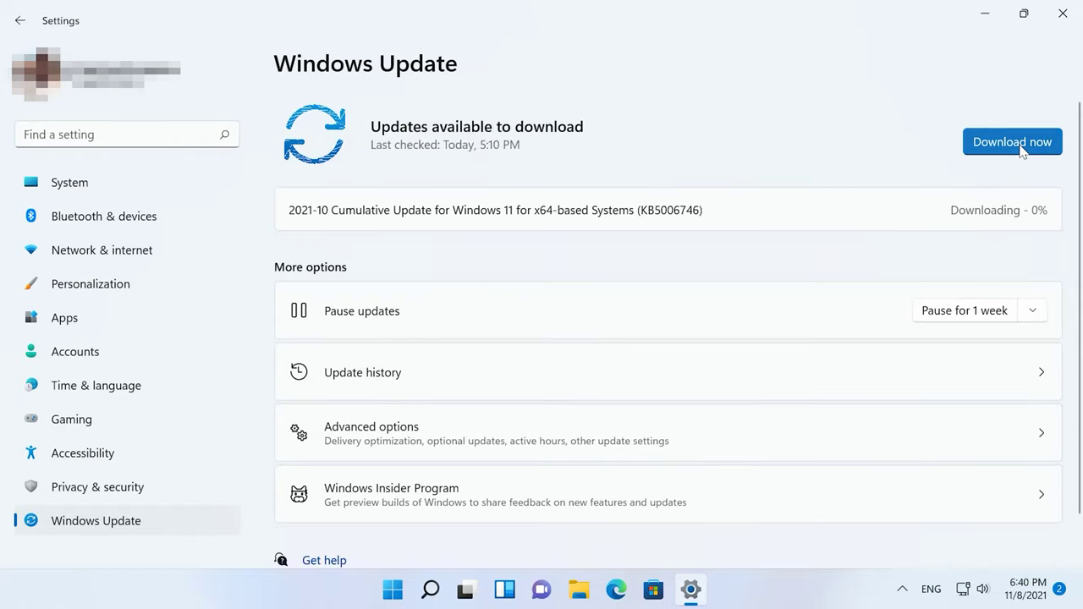
# Download the available 2021-10 cumulative update in Windows Update
pyautogui.click(1021, 142)
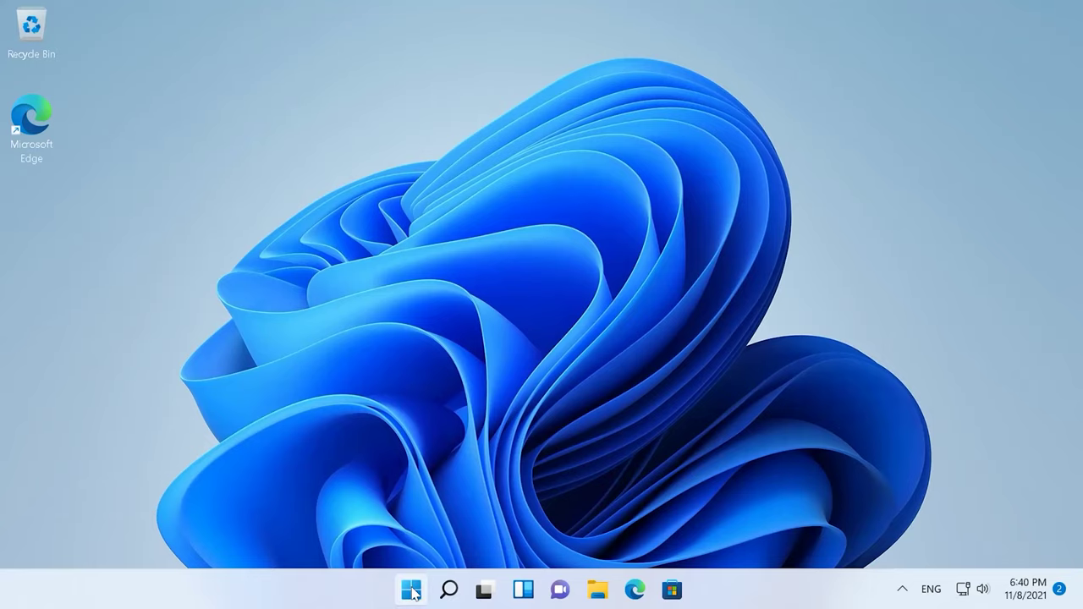
# Confirm Startup and Recovery with the operating-system list unticked and its time at 0
pyautogui.click(411, 590)
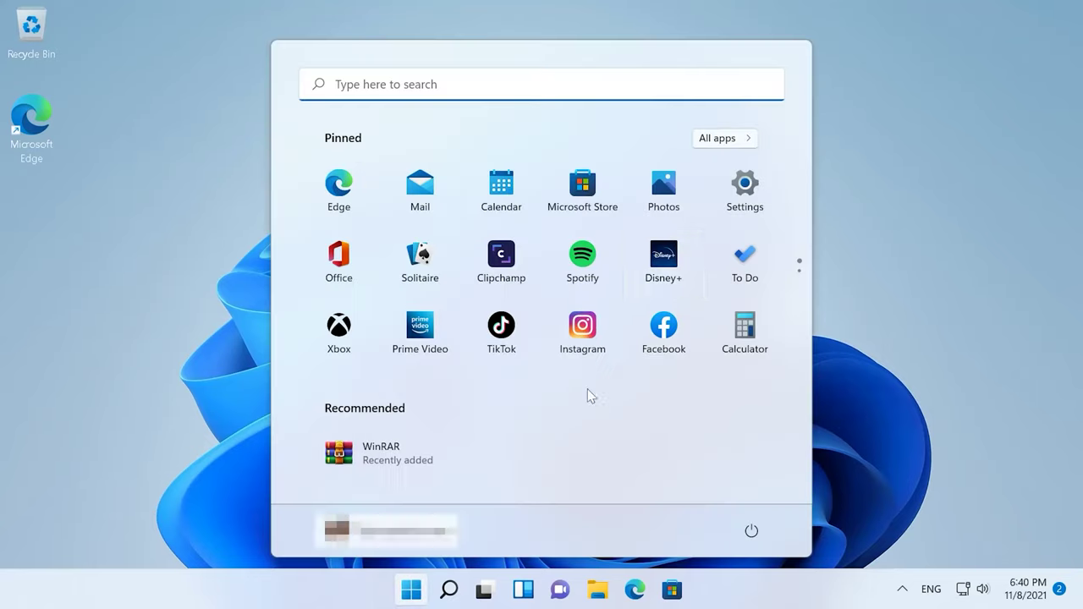
pyautogui.click(729, 213)
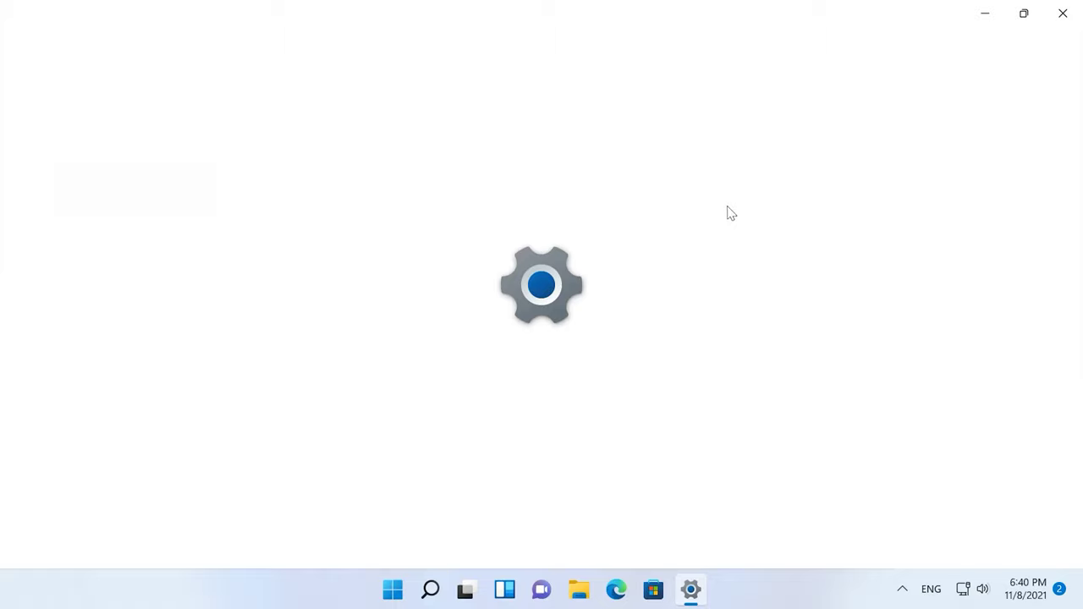
pyautogui.scroll(-10, 524, 325)
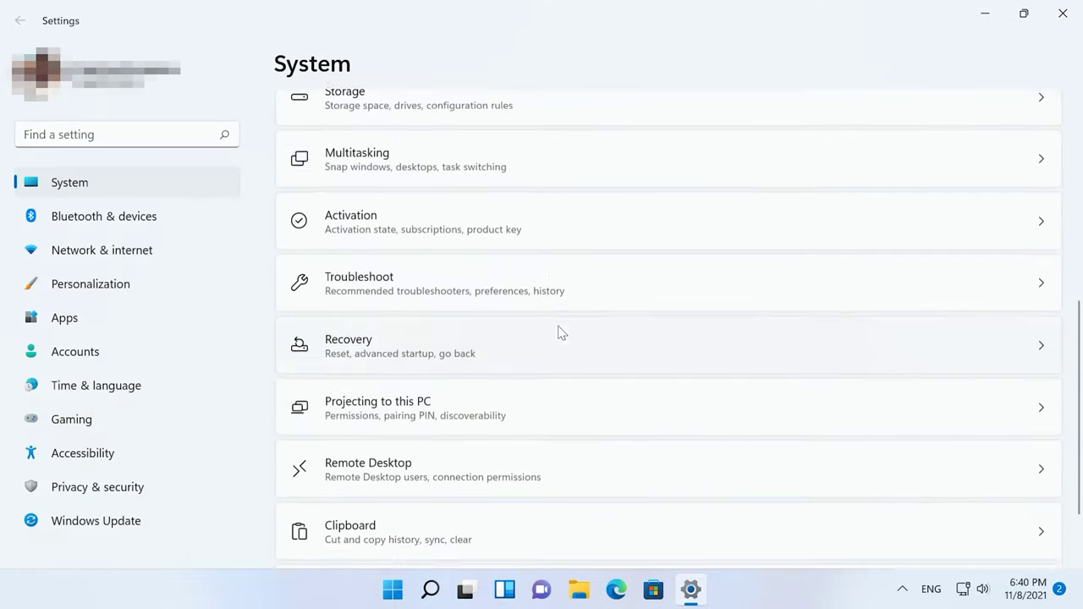
pyautogui.click(525, 502)
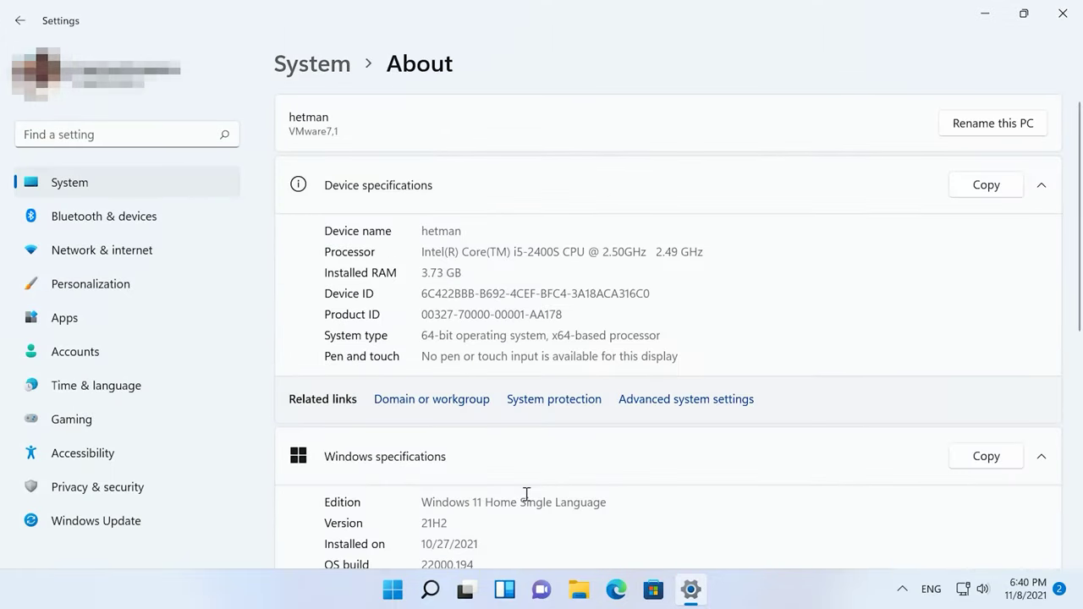
pyautogui.click(675, 399)
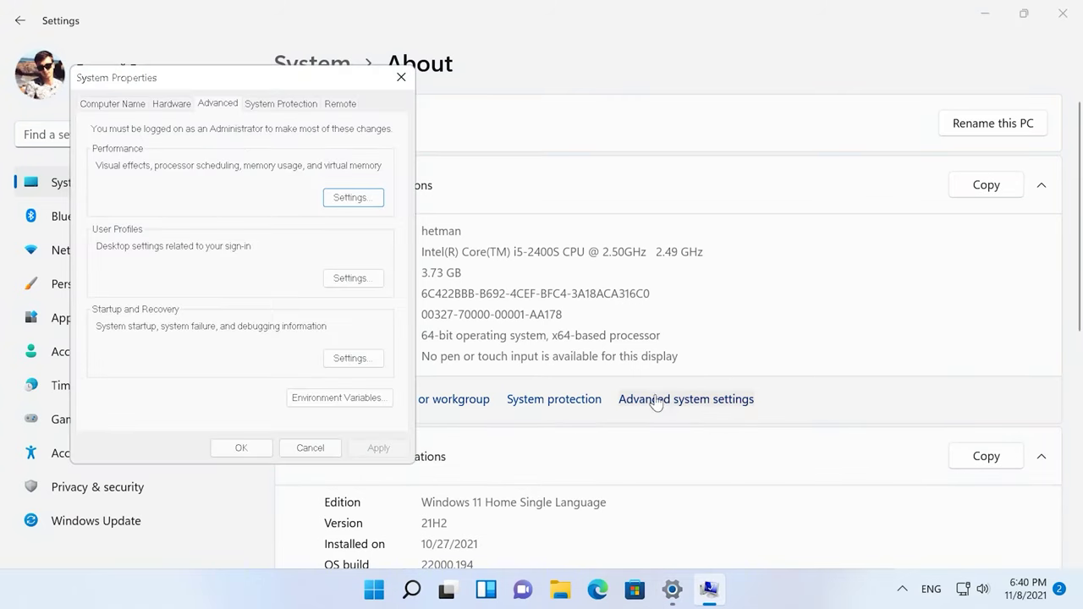
pyautogui.click(353, 359)
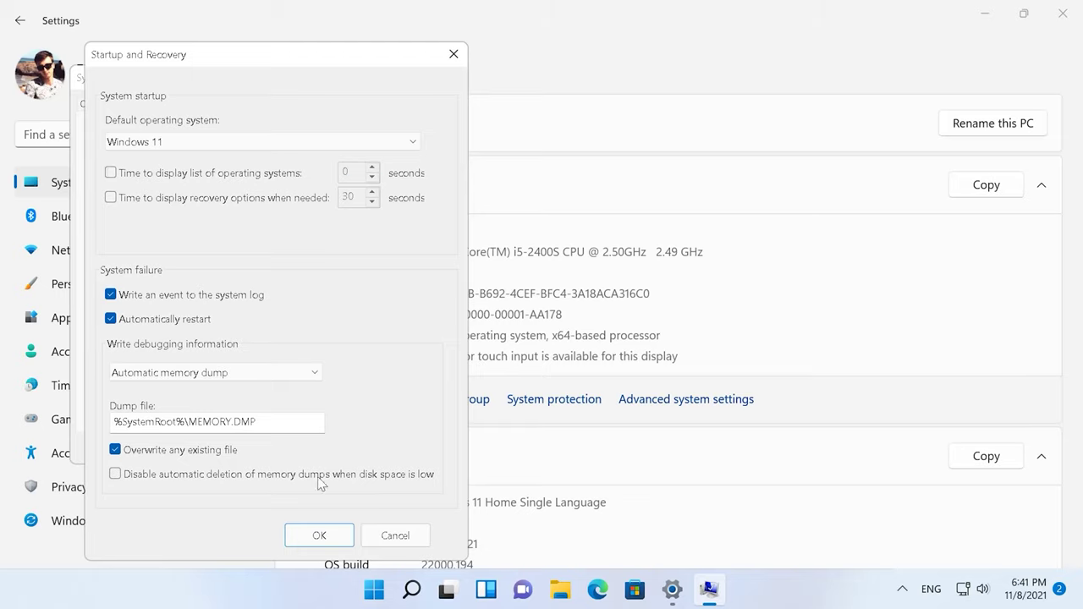
pyautogui.click(330, 536)
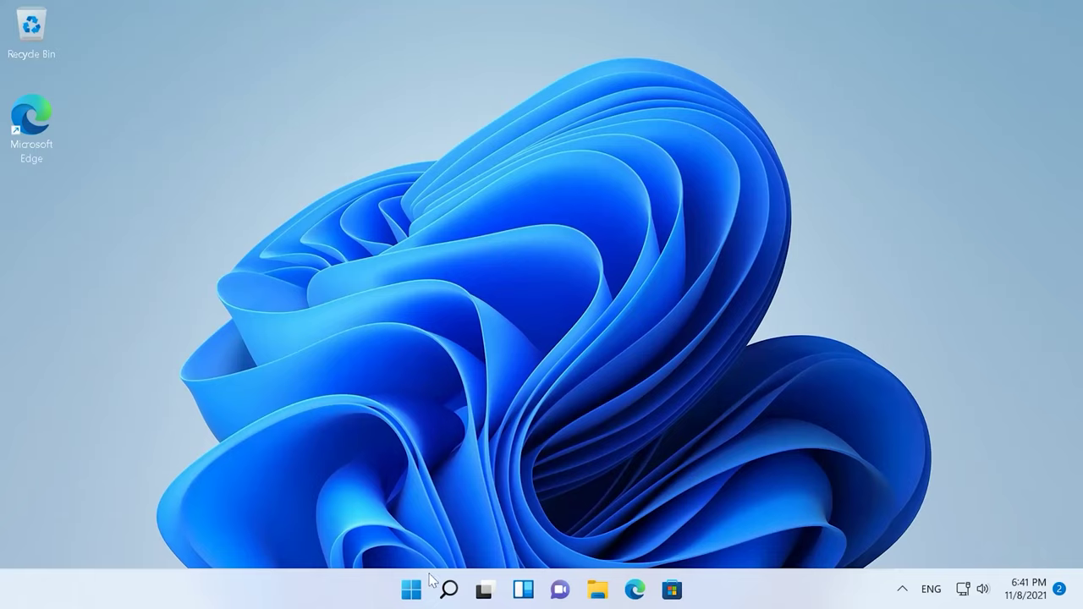
# Switch Storage Sense on under System > Storage and open its Storage Sense page
pyautogui.click(411, 590)
pyautogui.click(731, 206)
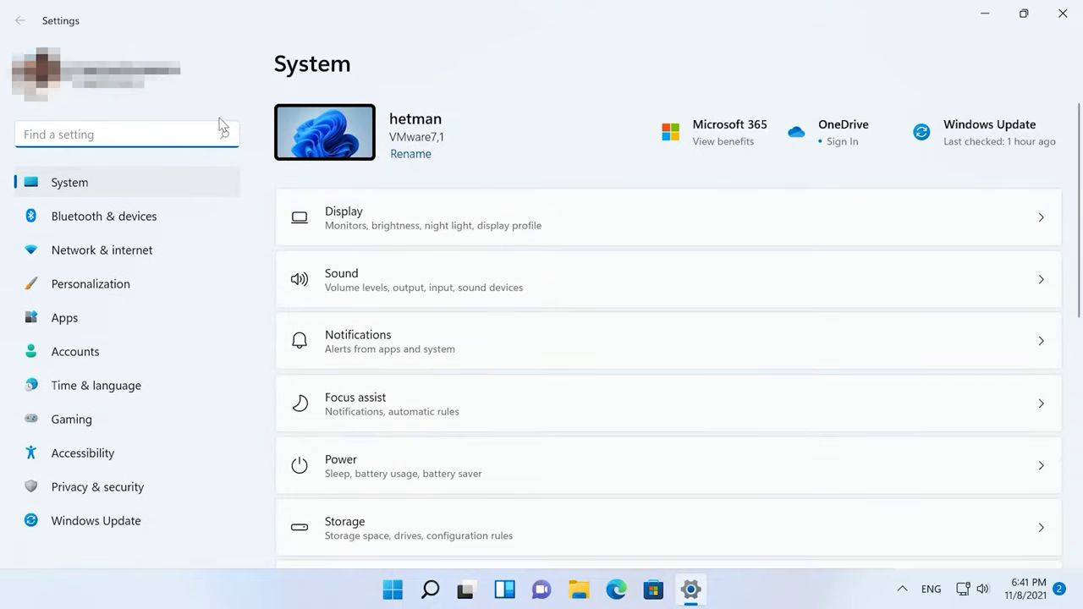
pyautogui.click(457, 523)
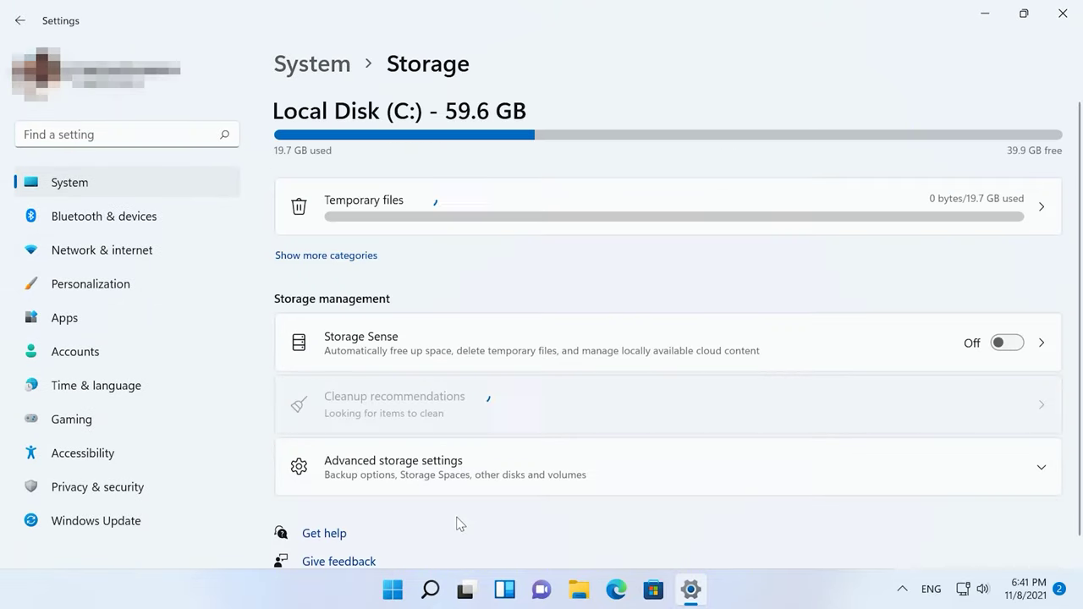
pyautogui.click(1006, 350)
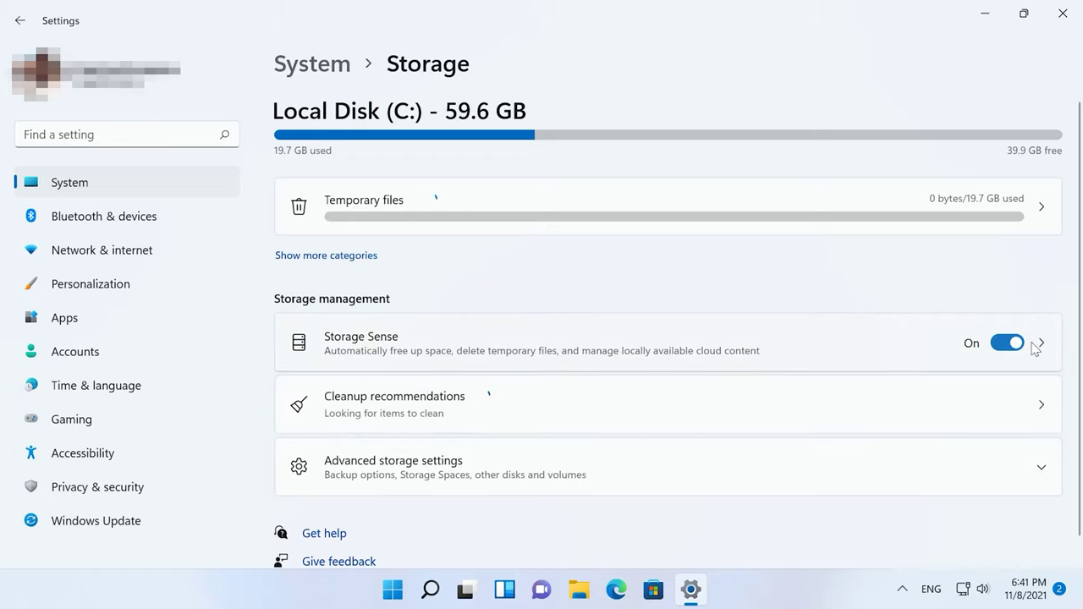
pyautogui.click(1053, 351)
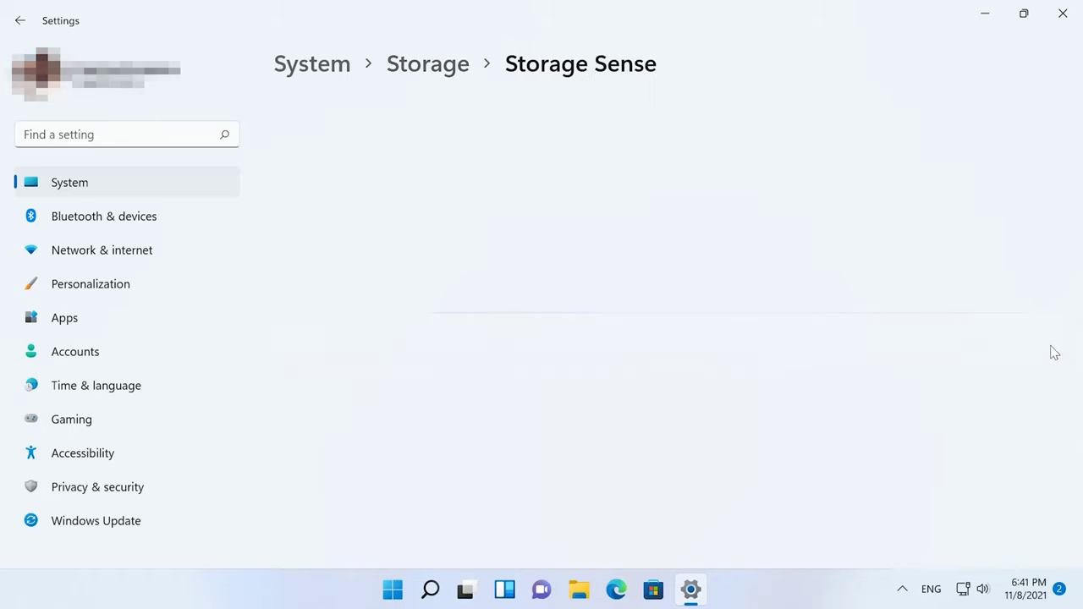